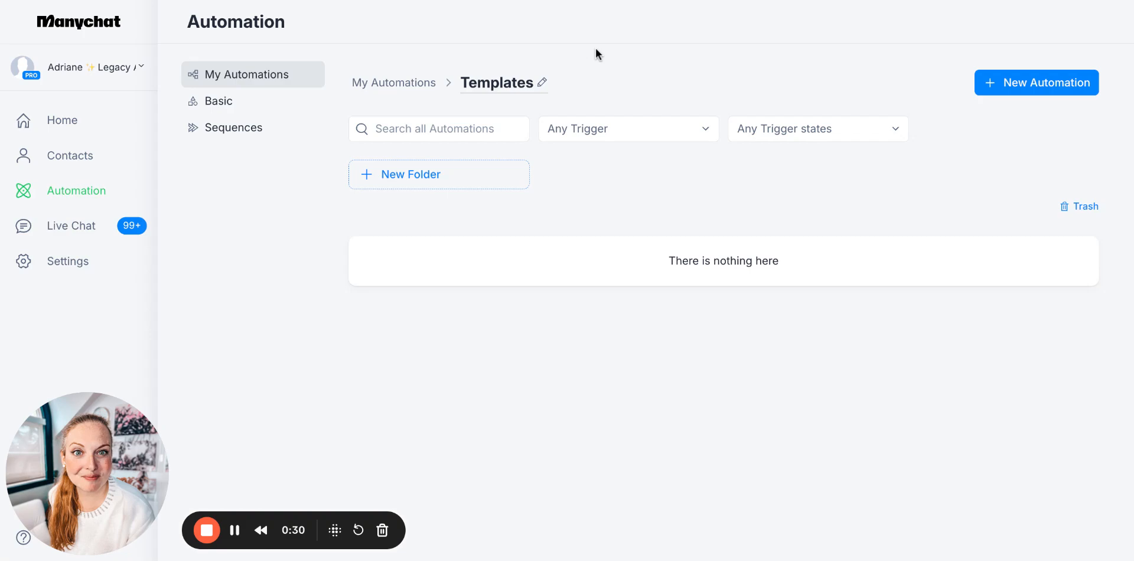
Create a new automation from scratch in the Templates folder instead of using a ready-made template
click(1041, 82)
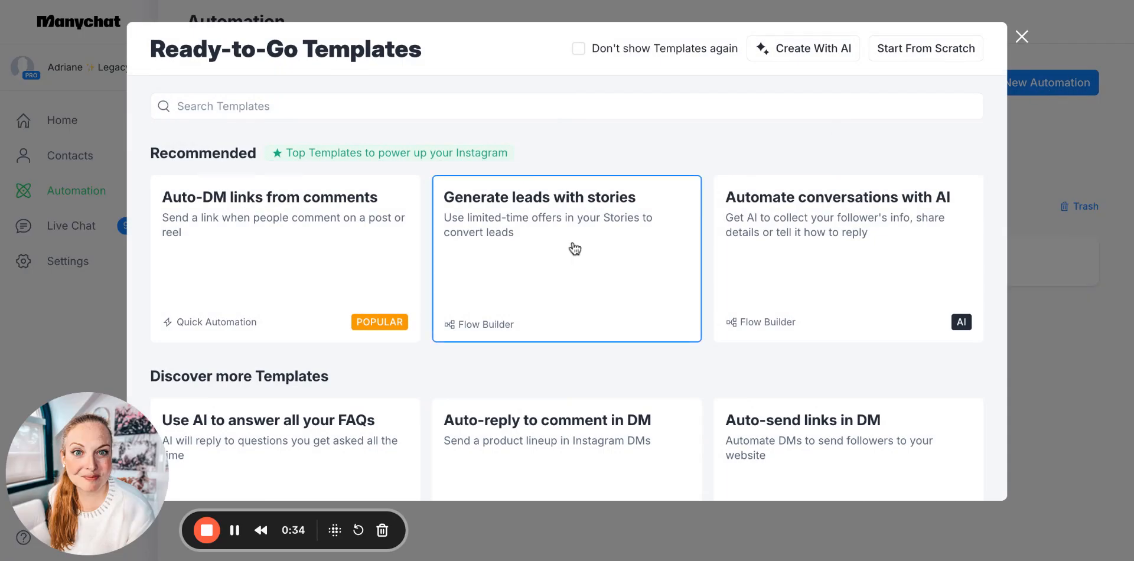
scroll(540, 328, down, 1)
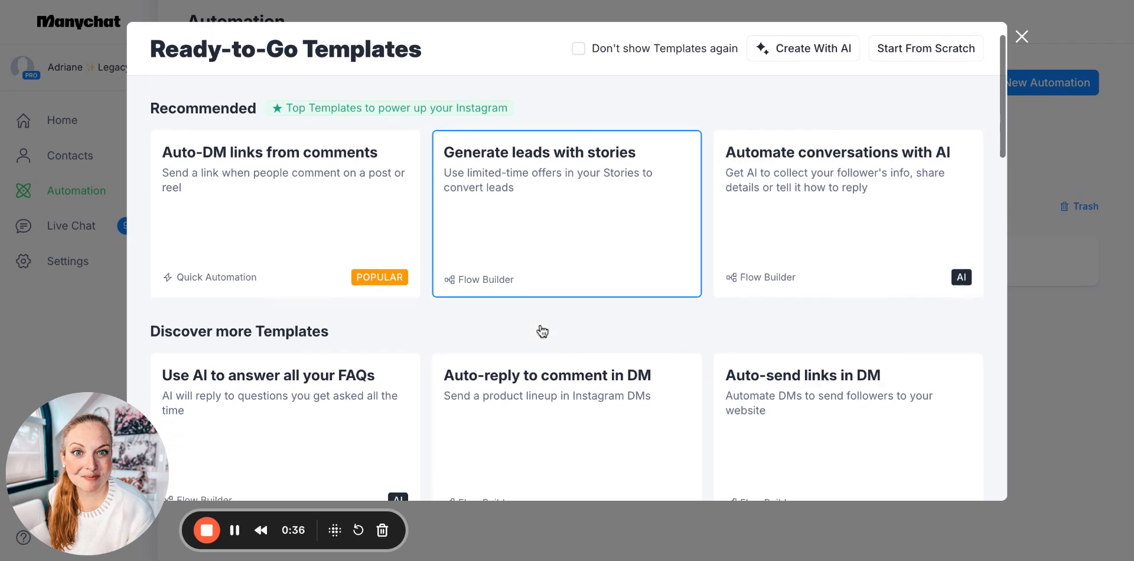
scroll(540, 330, down, 2)
scroll(530, 397, down, 4)
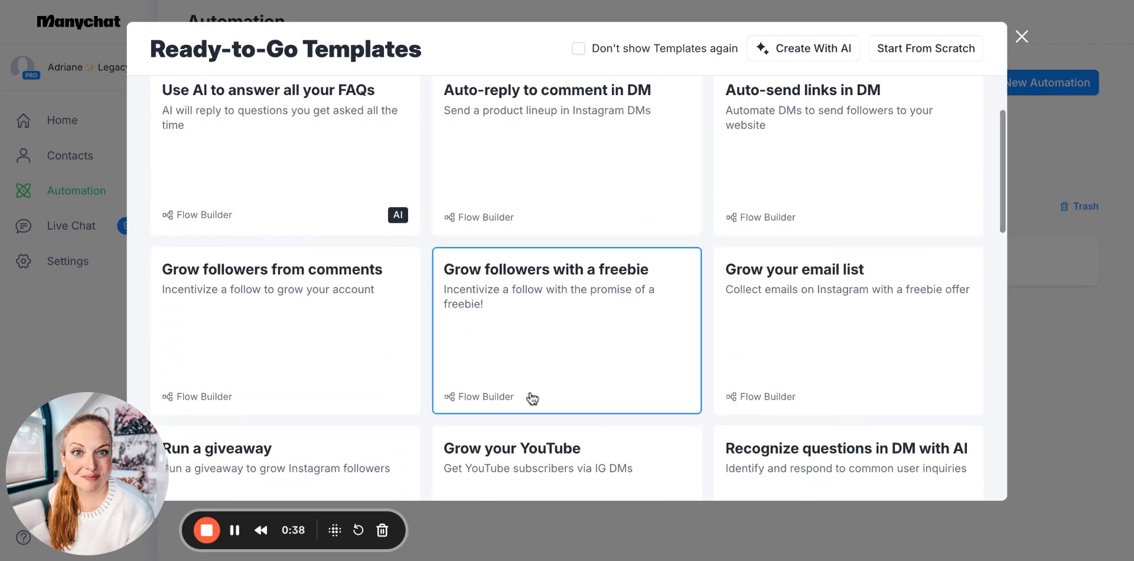
scroll(620, 181, up, 3)
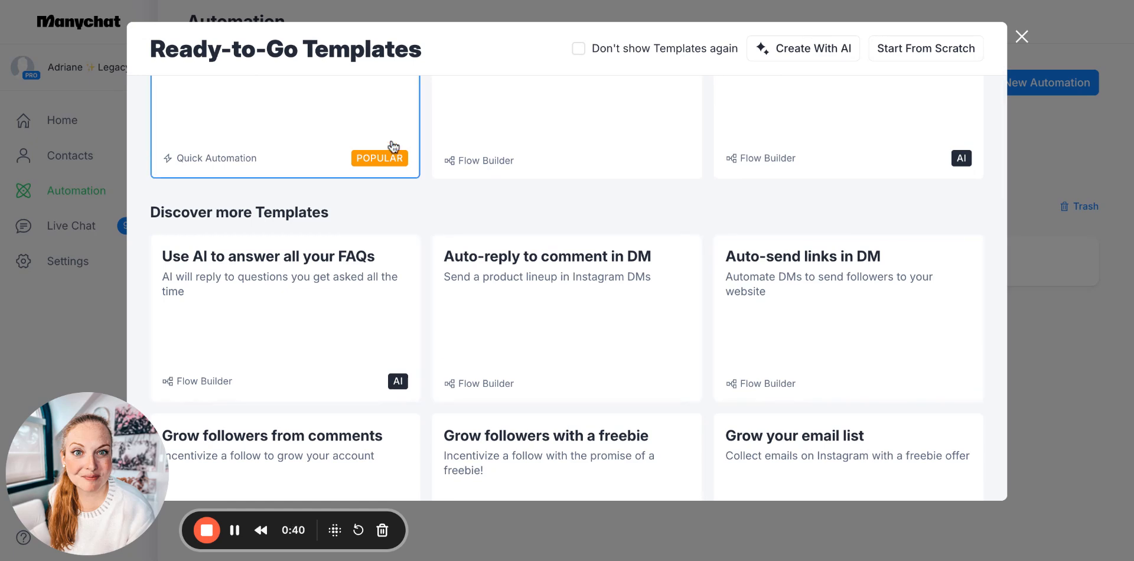
scroll(394, 147, up, 3)
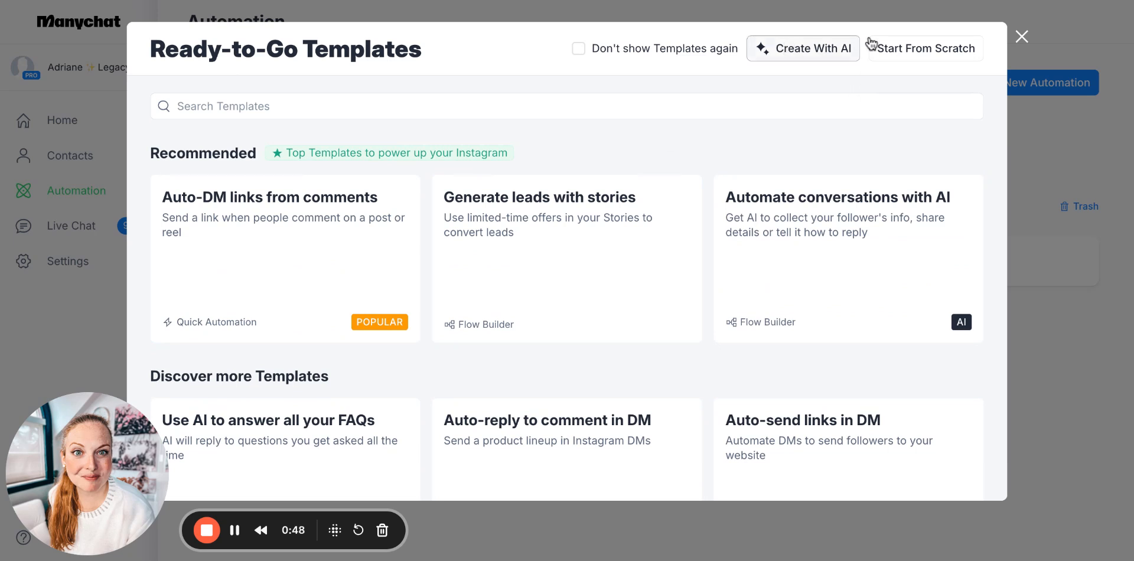
click(940, 58)
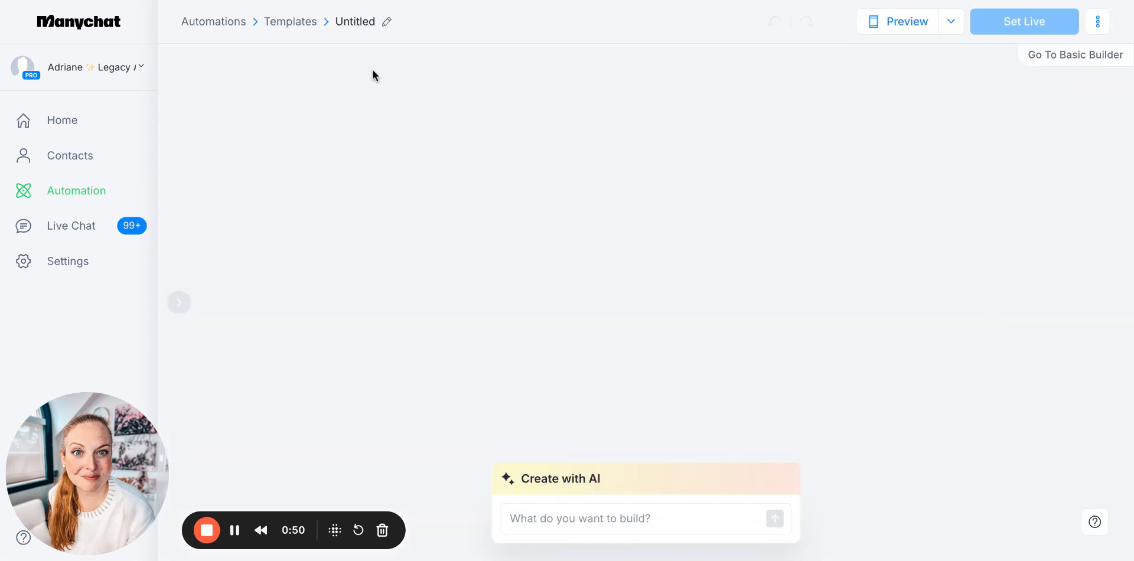
Rename the automation as "Freebie delivery"
click(391, 17)
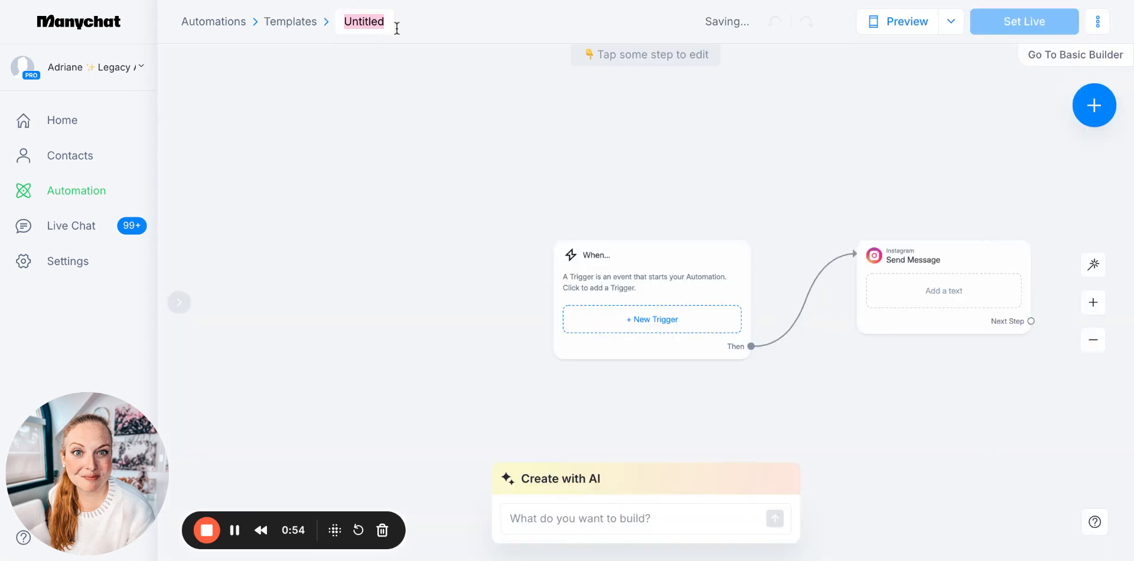
text(Freebie delivery)
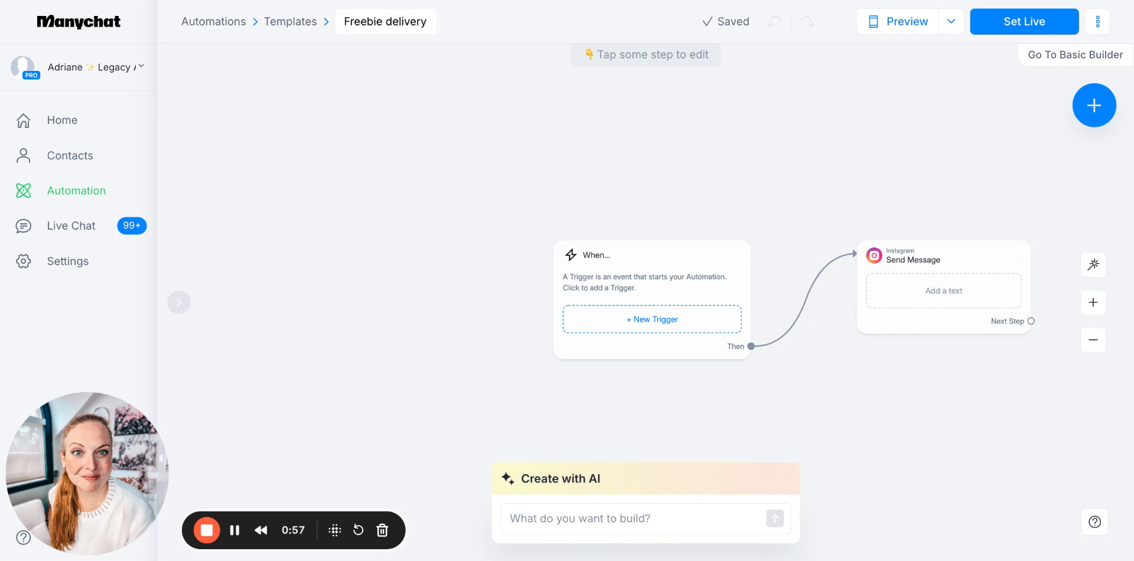
key(Return)
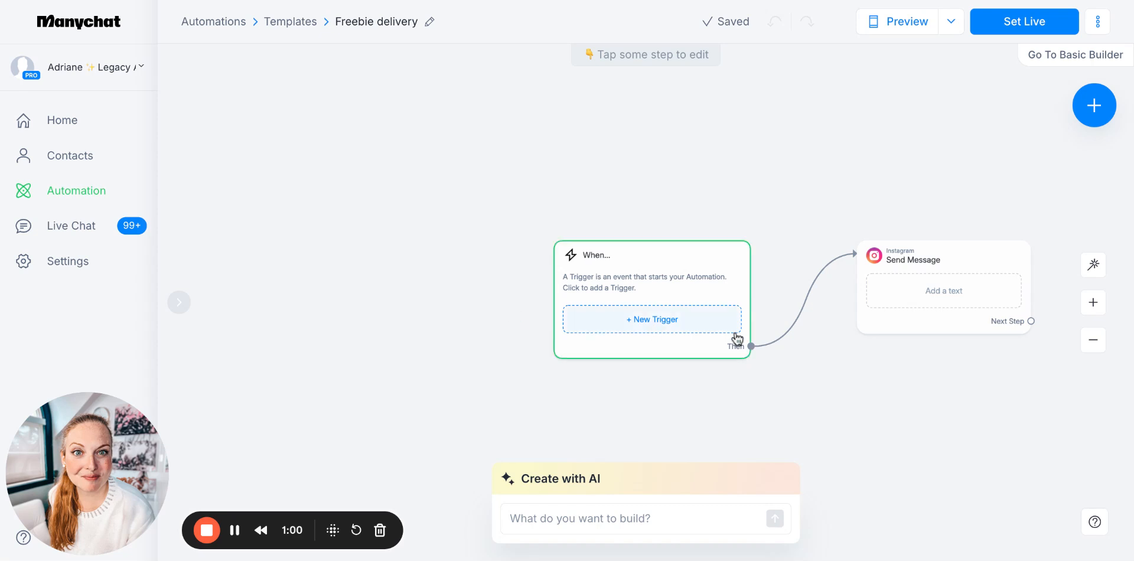
Move the When block away from the Send Message block and add the Instagram trigger "User comments on your Post or Reel"
drag(707, 275, 516, 234)
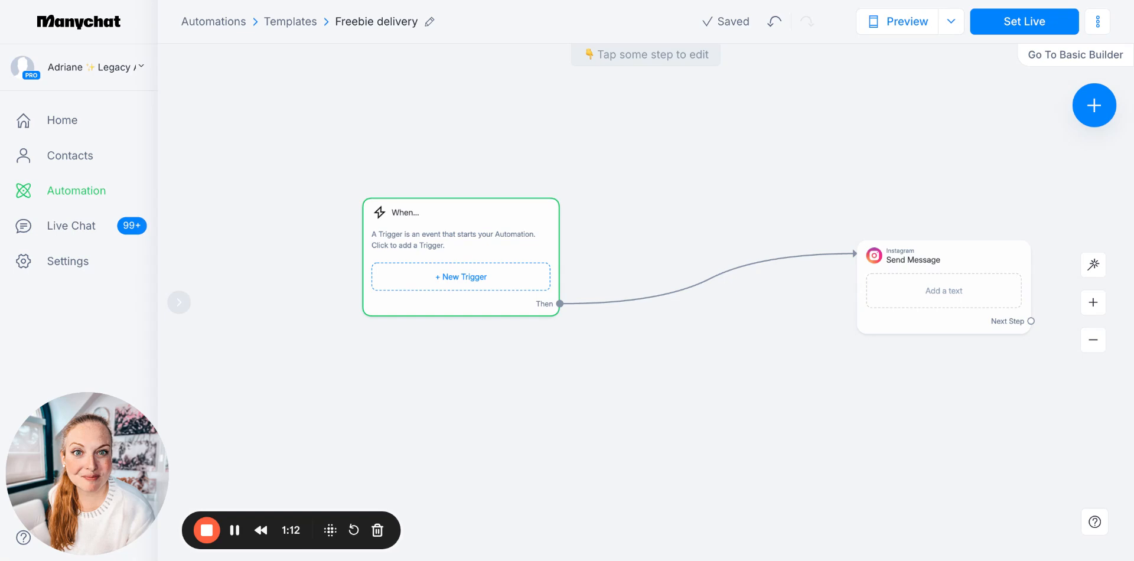
click(414, 277)
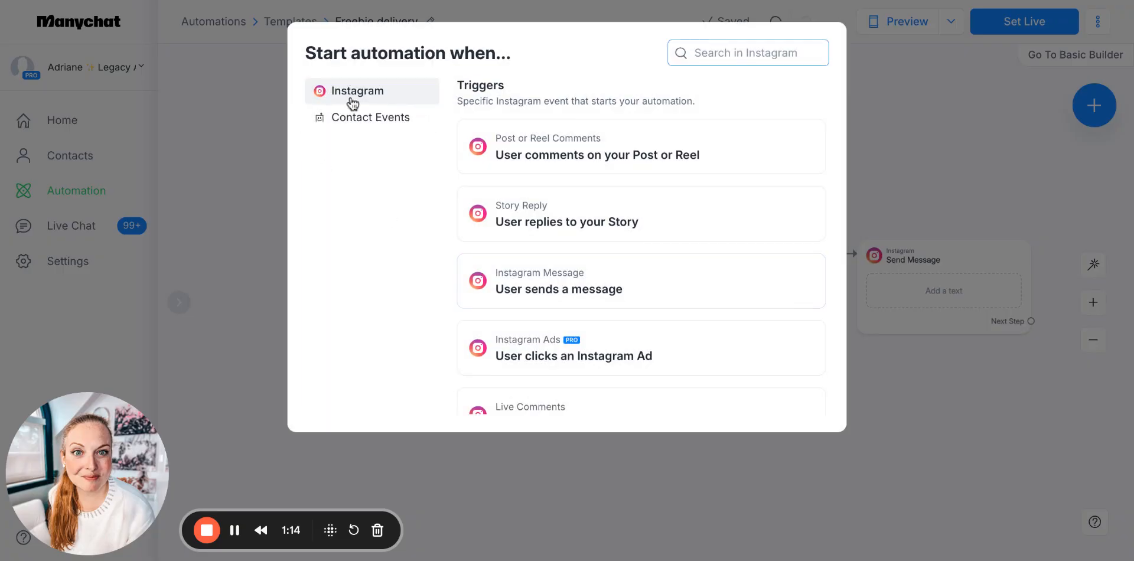
scroll(625, 182, down, 2)
scroll(625, 182, up, 2)
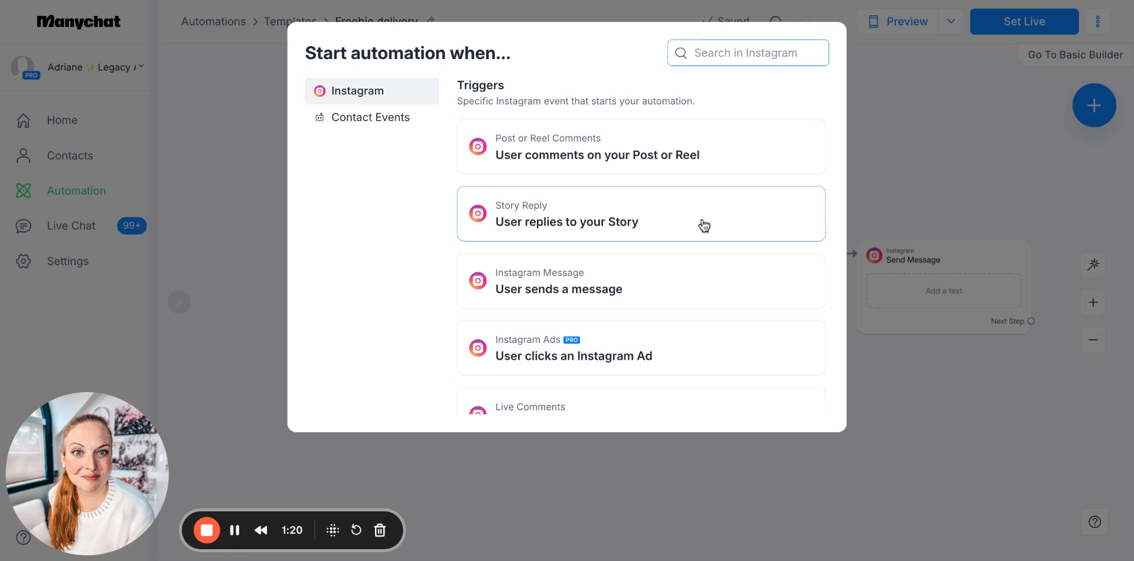
scroll(680, 219, down, 1)
scroll(686, 229, down, 1)
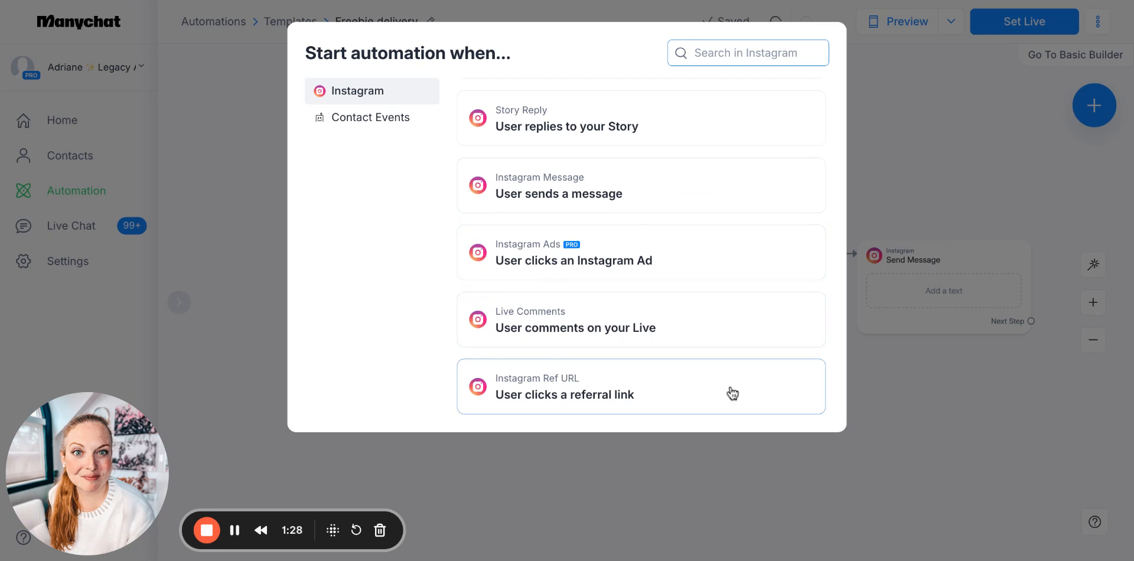
scroll(656, 366, up, 3)
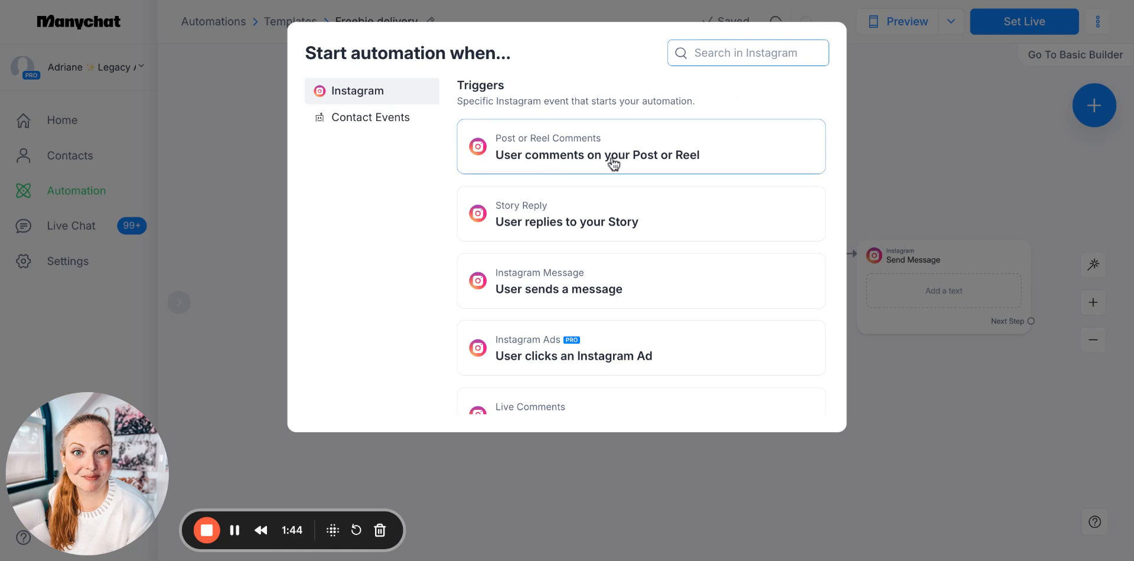
click(584, 160)
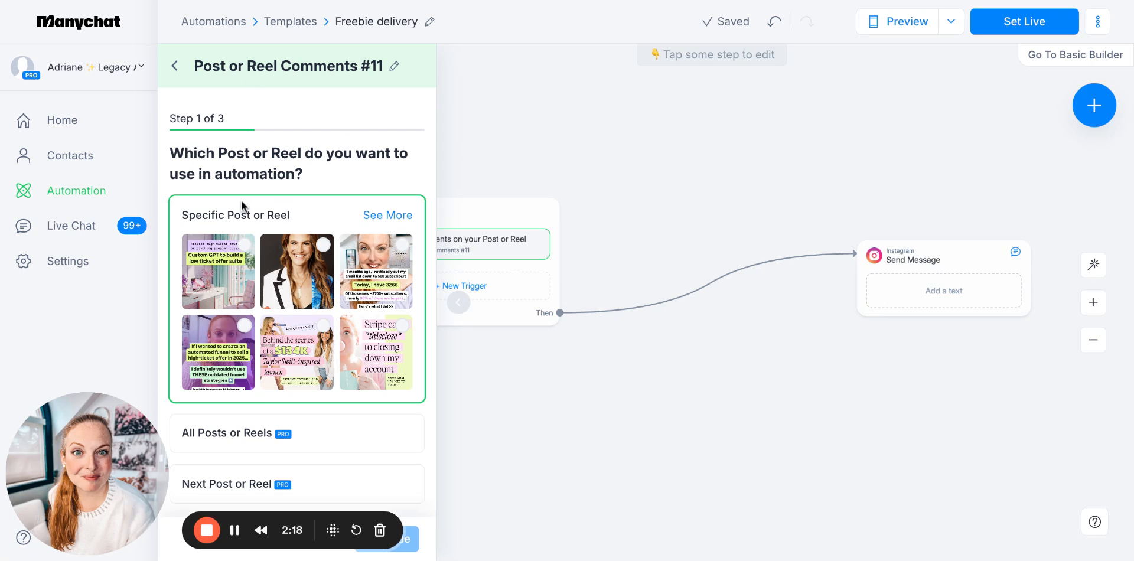
Limit the comment trigger to the specific post "Custom GPT to build a low ticket offer suite" and proceed to the keyword settings
scroll(241, 200, down, 1)
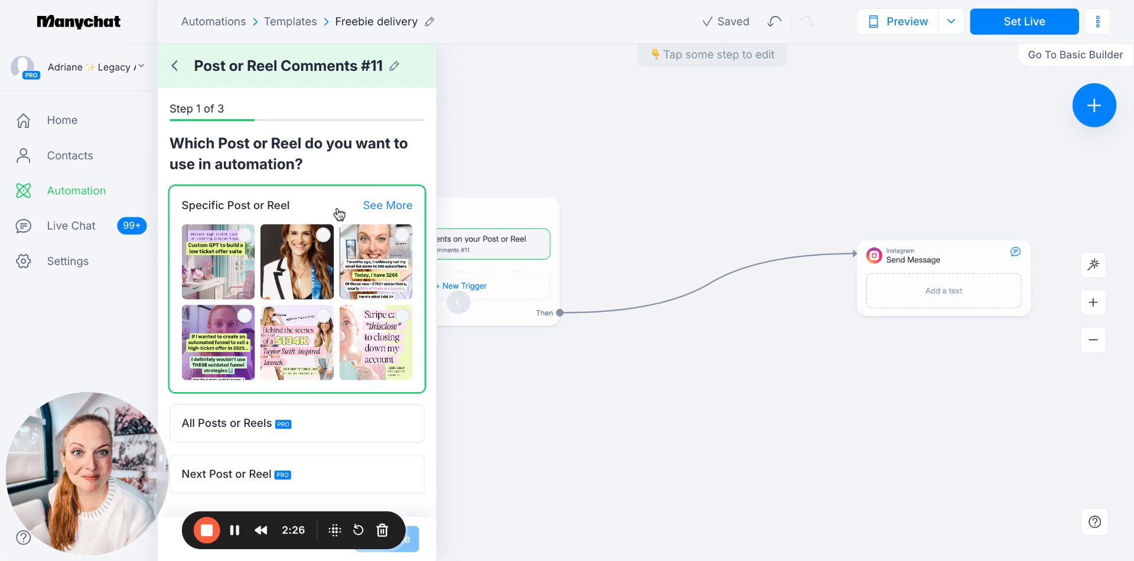
mouse_move(238, 242)
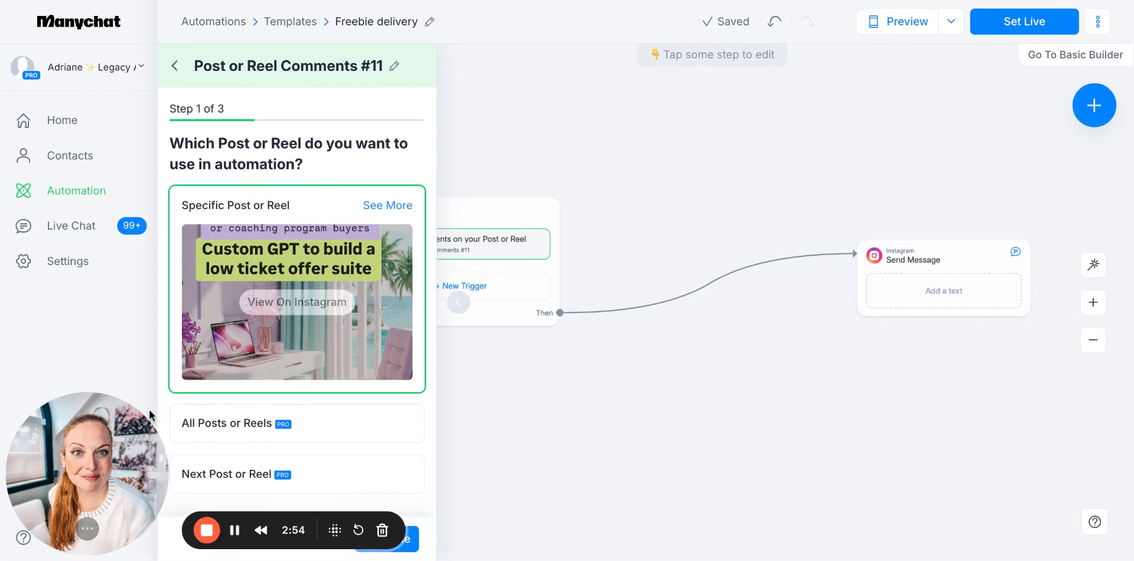
drag(150, 412, 177, 29)
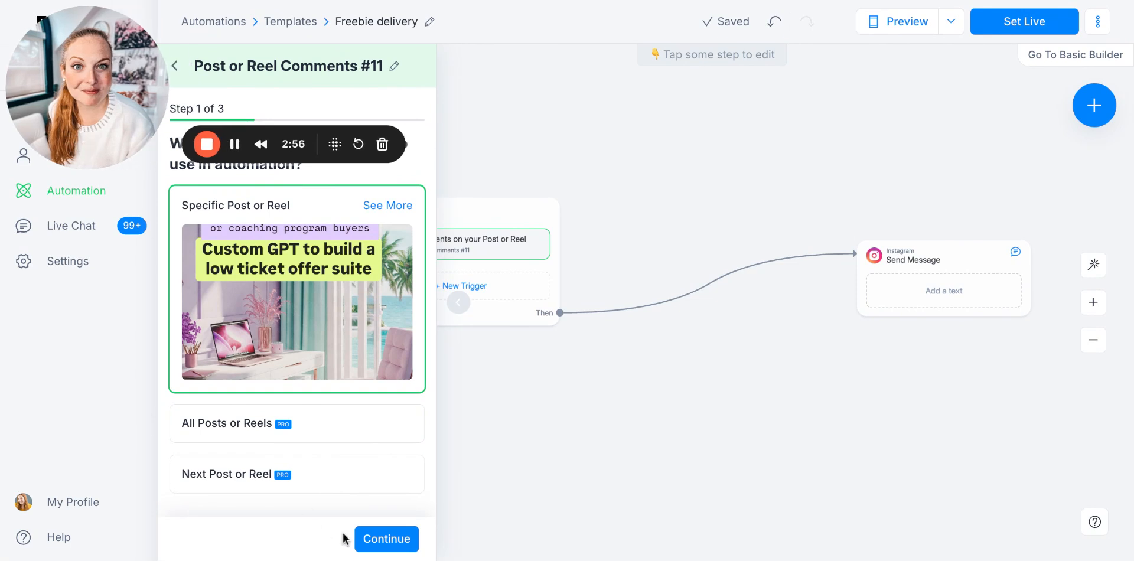
click(378, 539)
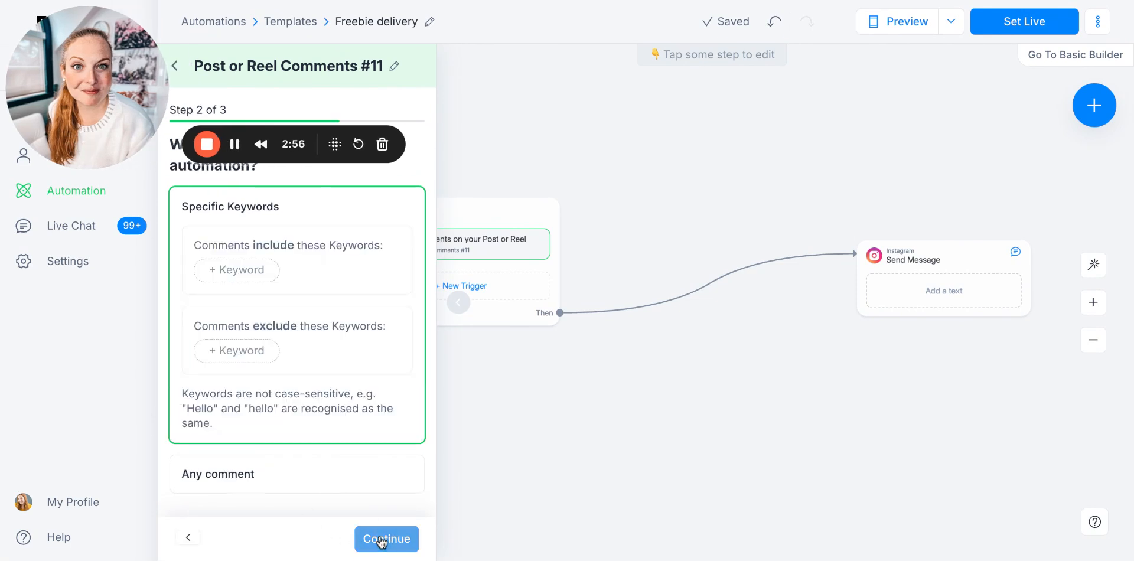
Add "cool" as a keyword that comments must include and dismiss the prompt about leaving without saving
click(245, 273)
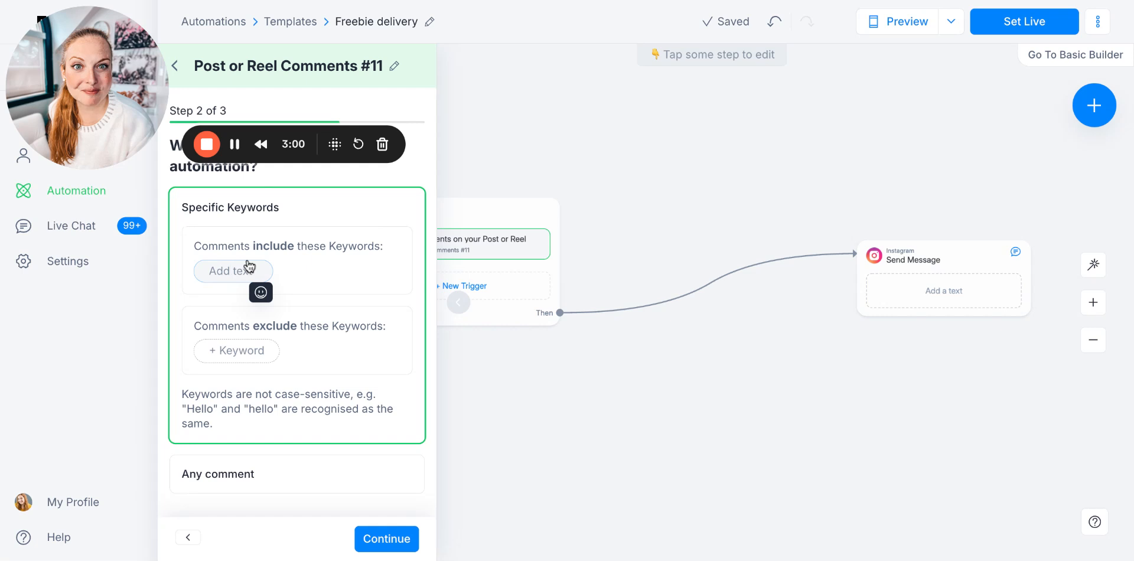
text(cool)
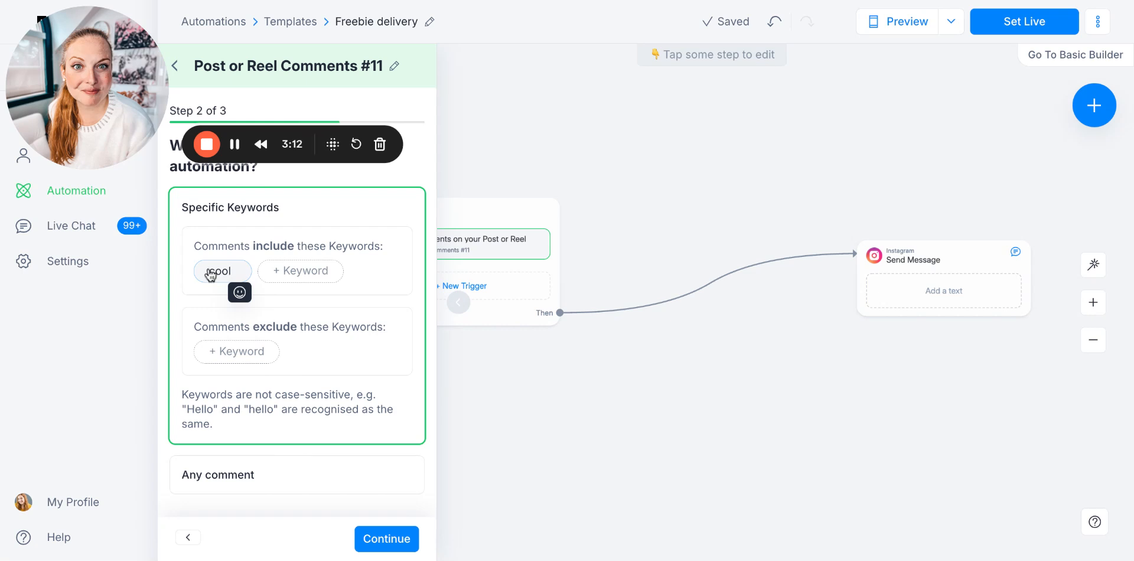
click(194, 24)
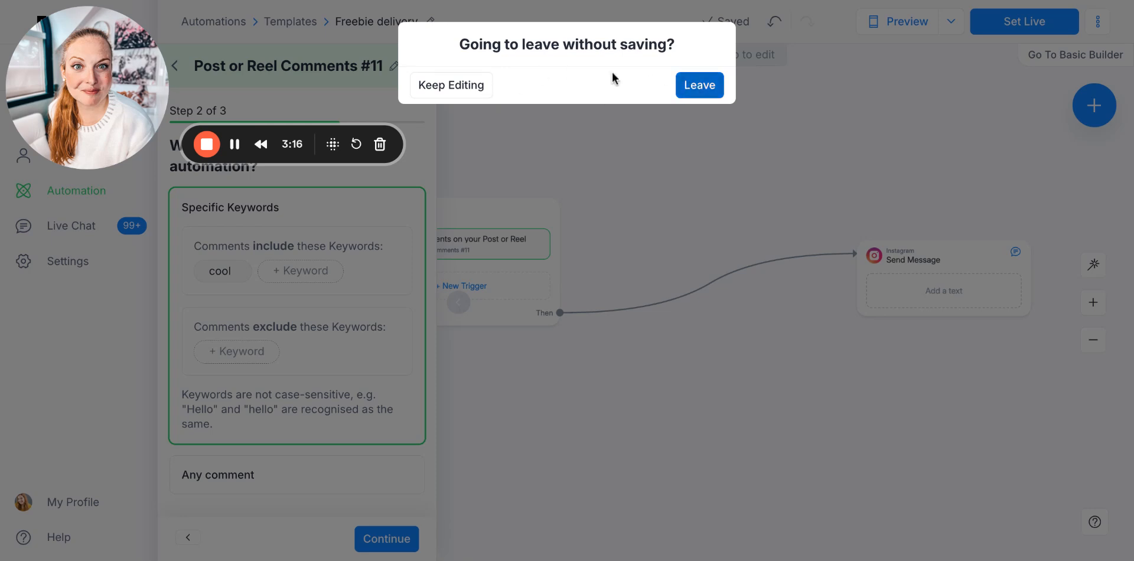
click(451, 85)
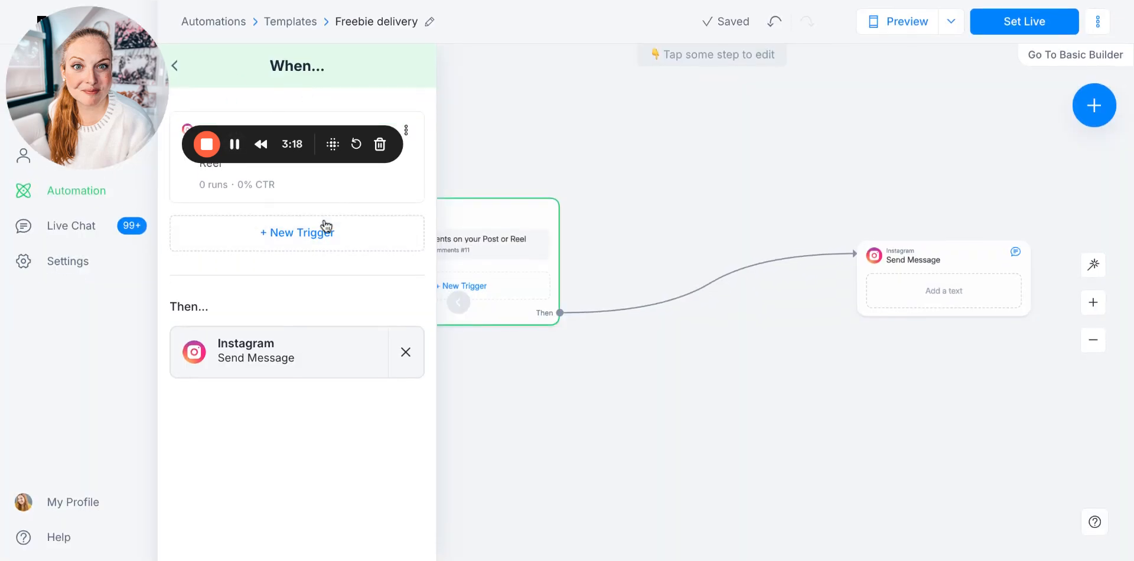
Reopen the comment trigger, apply it to All Posts or Reels and proceed to the keyword settings
click(360, 200)
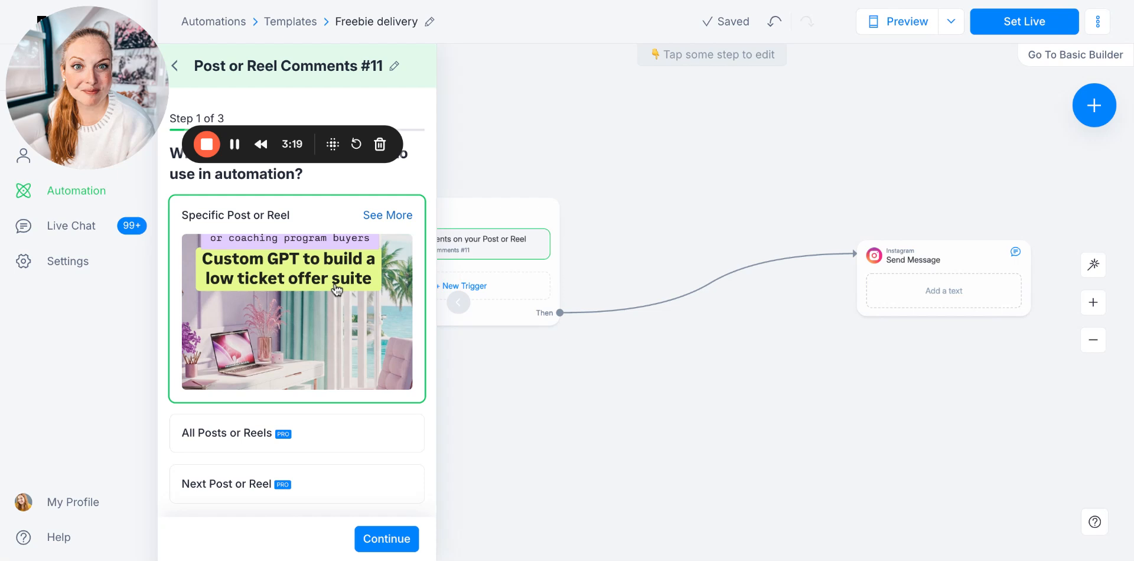
click(273, 455)
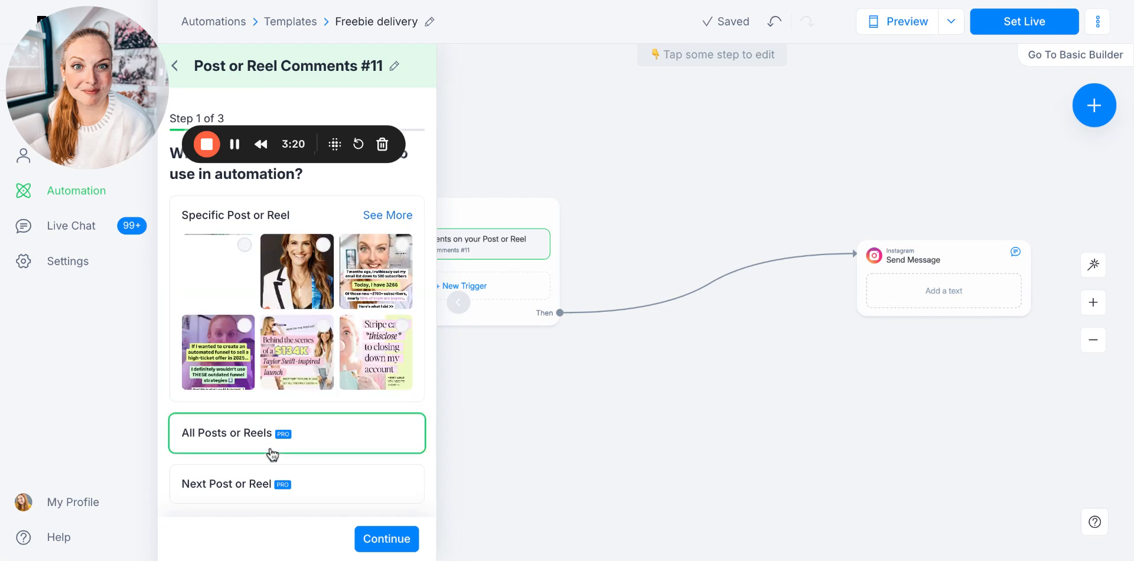
click(372, 539)
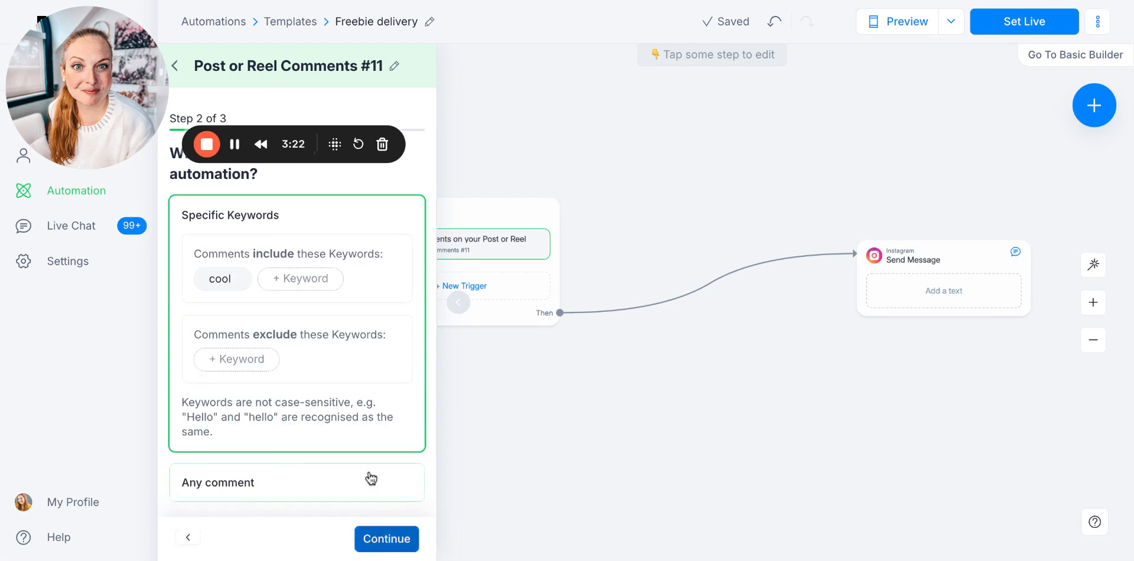
Replace the existing keyword that comments must include with "banana"
click(238, 280)
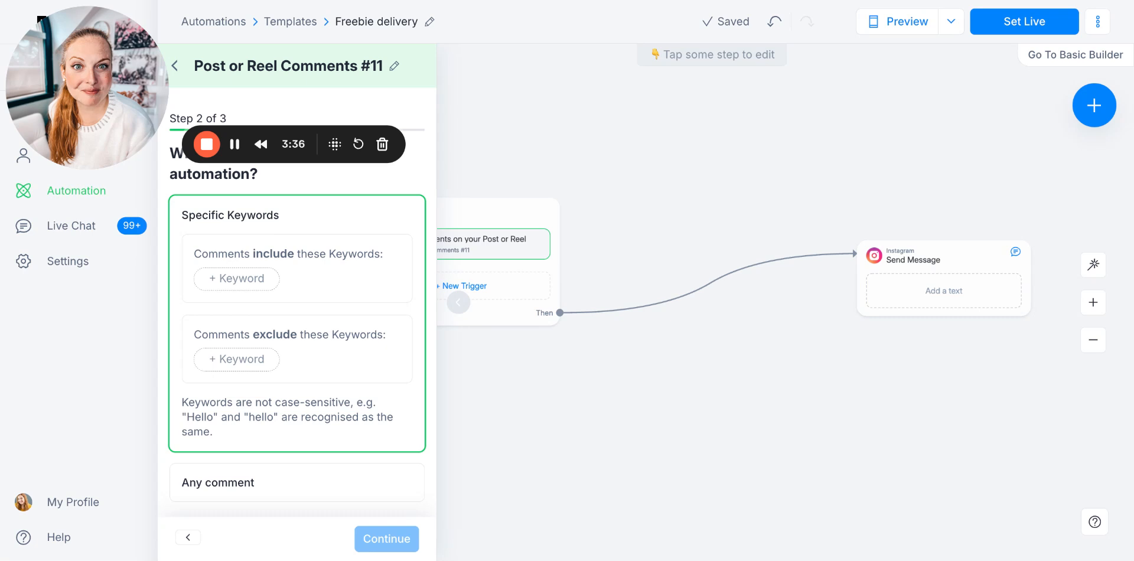
click(245, 278)
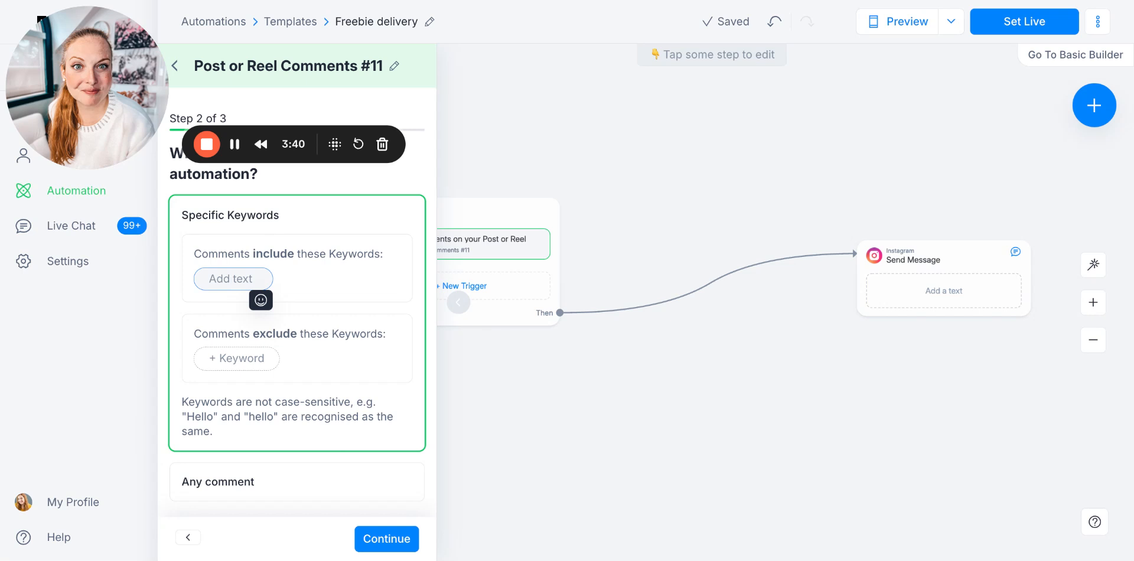
text(banana)
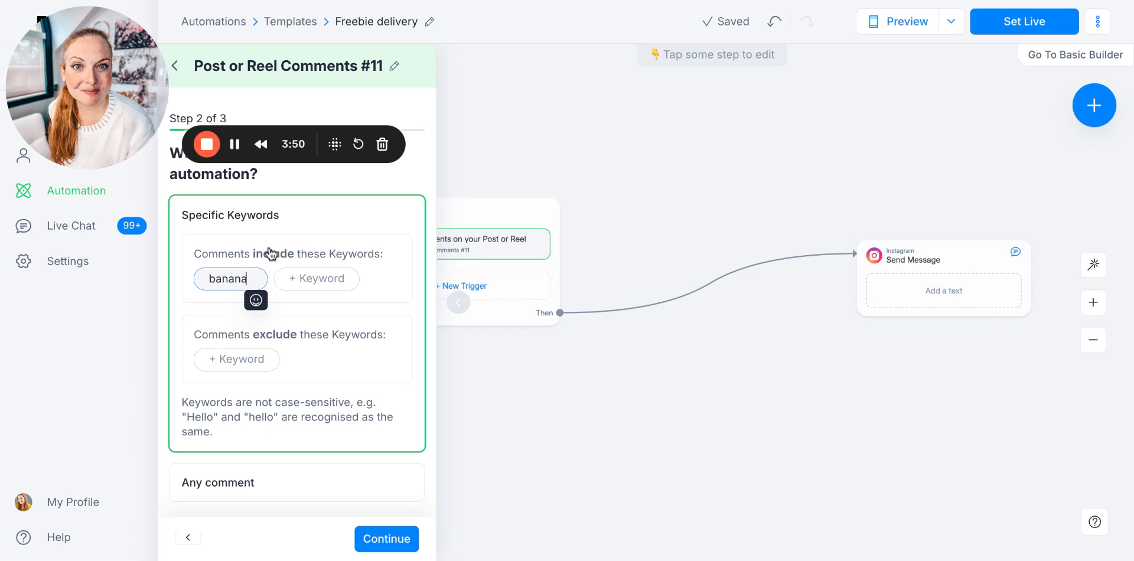
Add the misspelling "bananan" as a second included keyword and proceed to the public reply settings
click(292, 414)
click(313, 280)
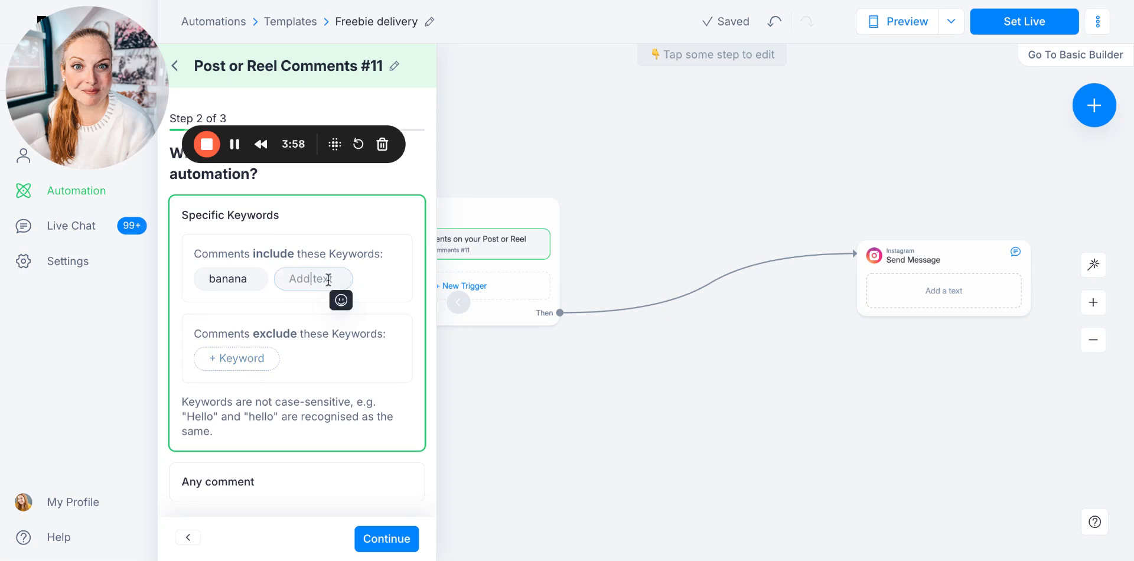
text(abanana)
key(ctrl+a)
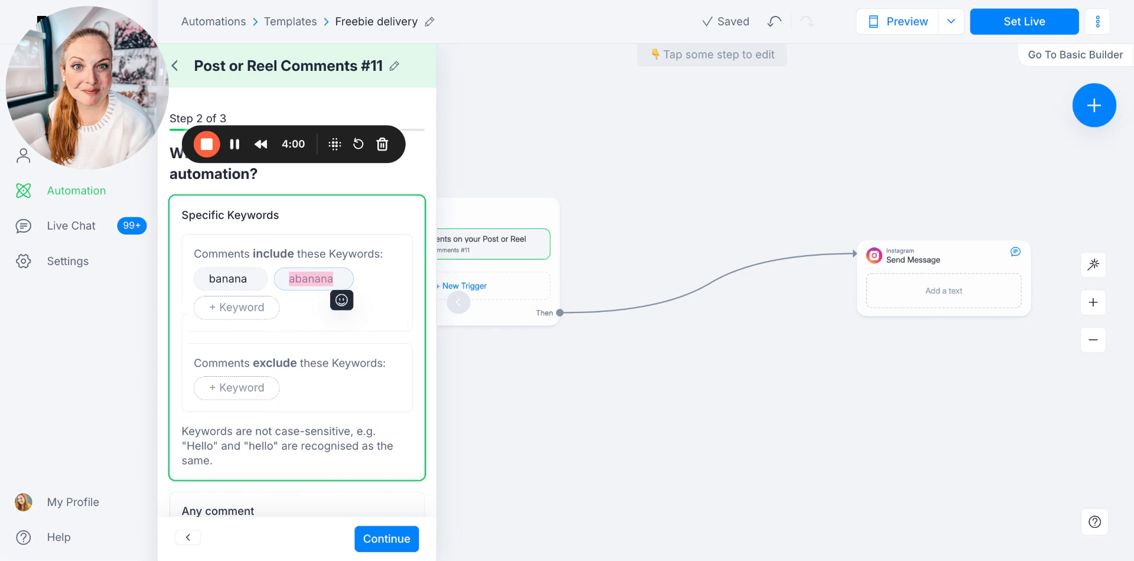
text(bananan)
click(351, 238)
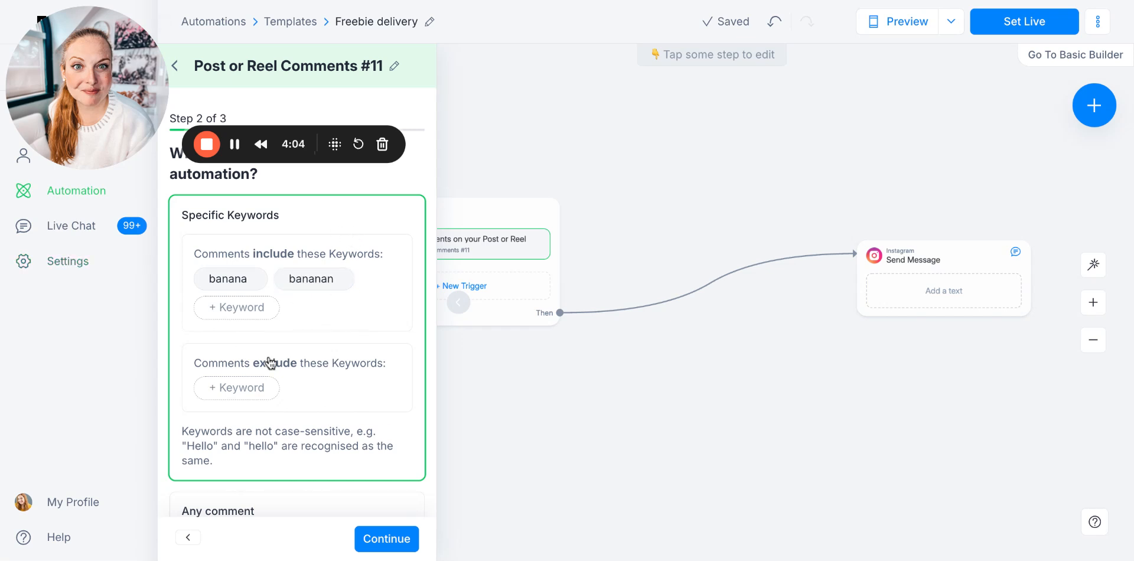
scroll(268, 372, down, 1)
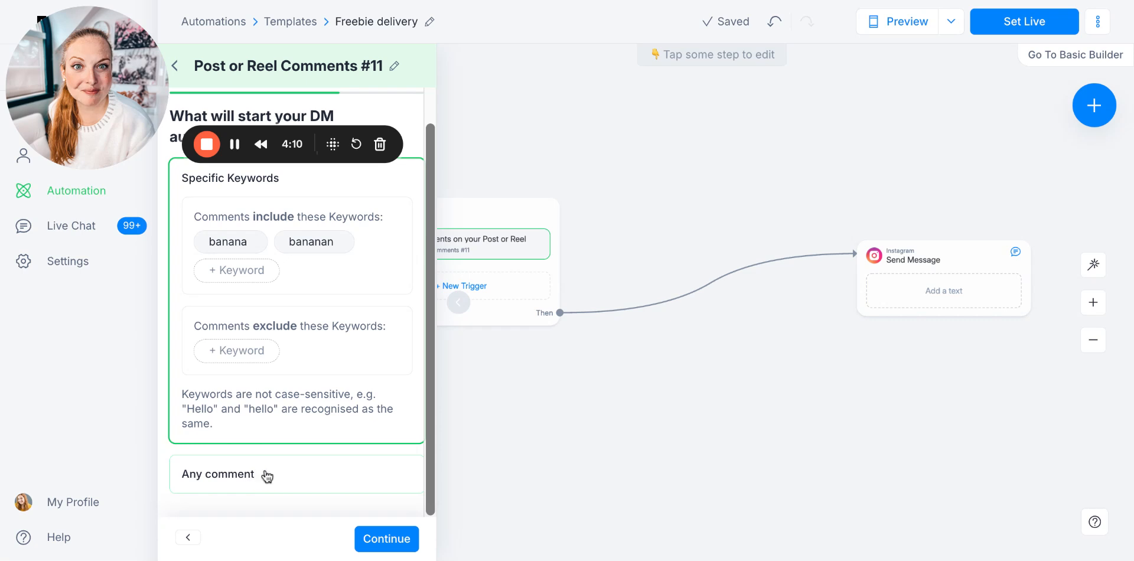
click(393, 539)
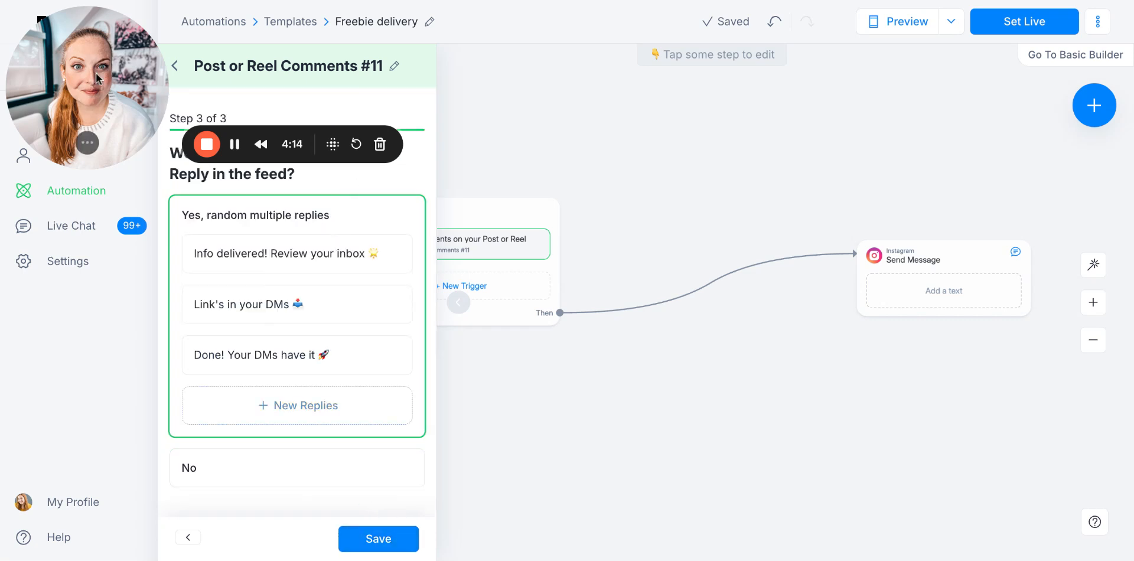
drag(98, 76, 814, 117)
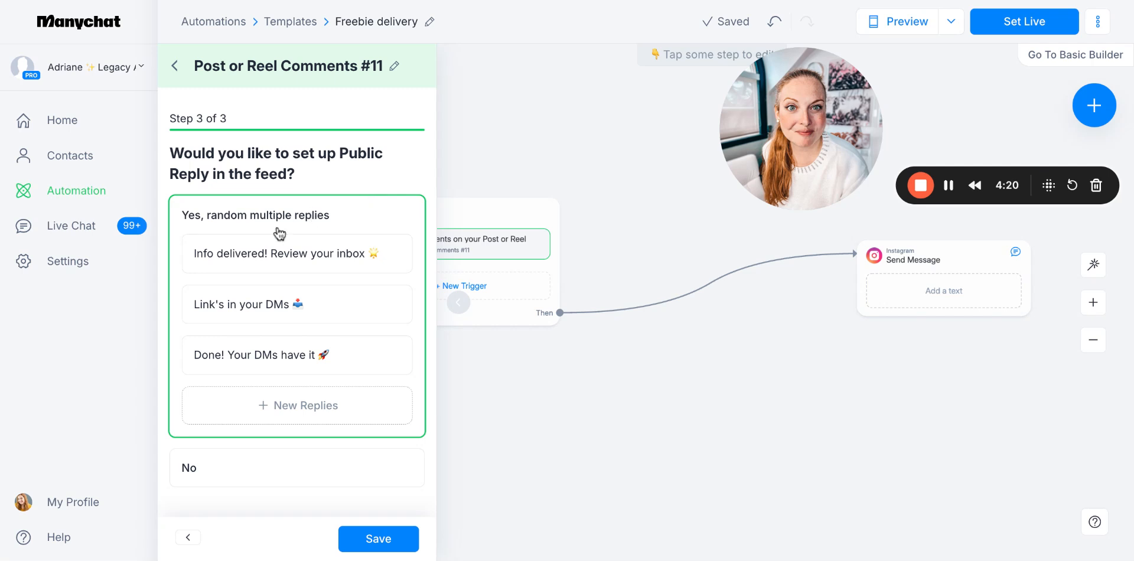
Replace the first public reply with "You got it! Just sent it over – check your requests folder!"
click(376, 245)
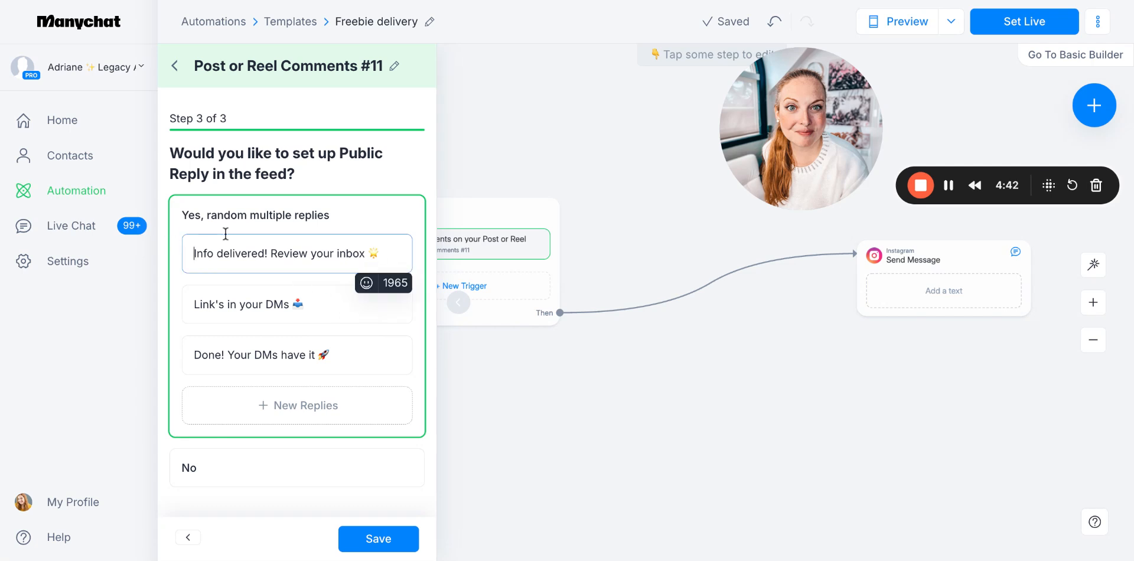
triple_click(264, 252)
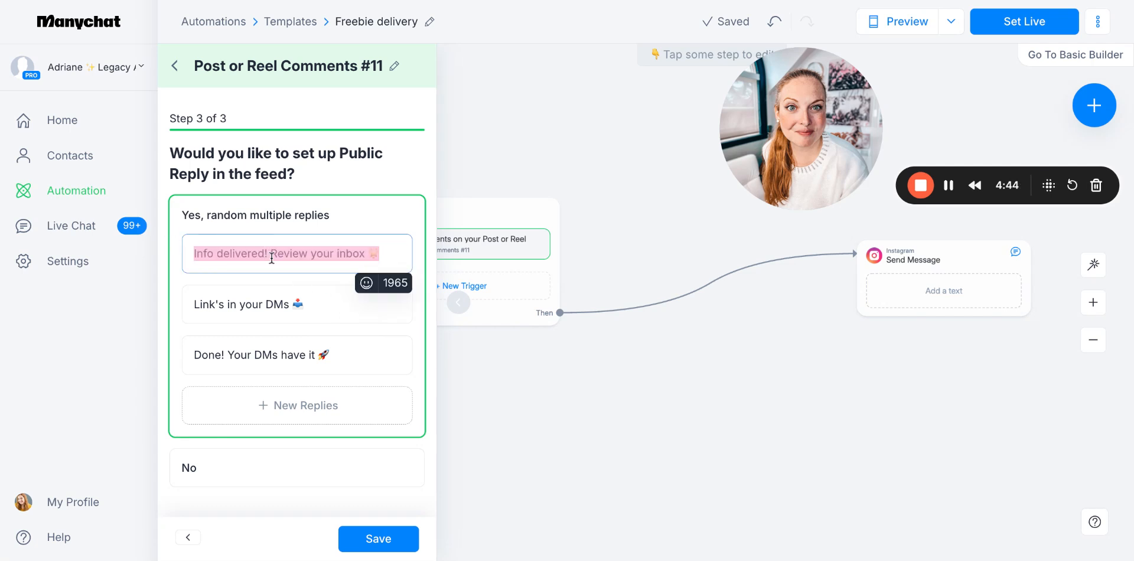
text(You got it!)
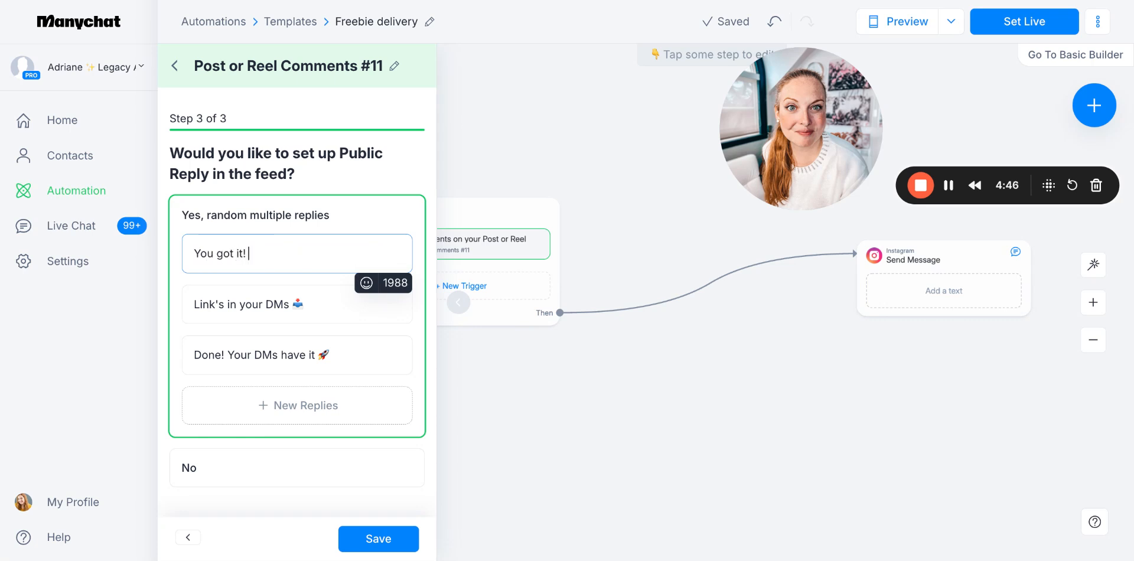
text( Just sent it over – check your requ)
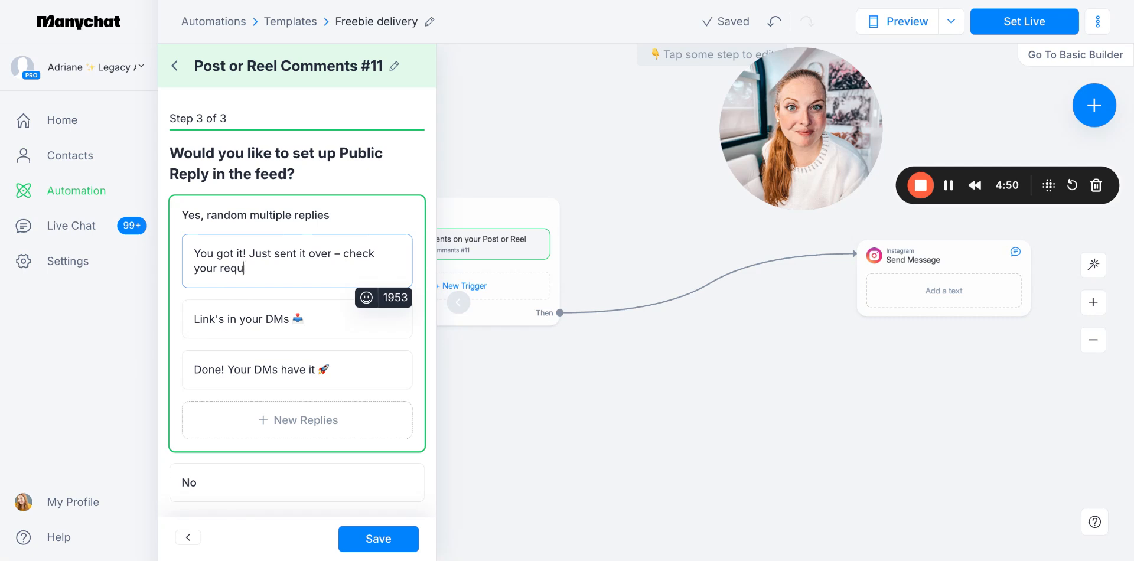
text(ests folder!)
Extend the second public reply, after its mailbox emoji, with "Make sure you follow me so you see it in your inbox!"
click(325, 320)
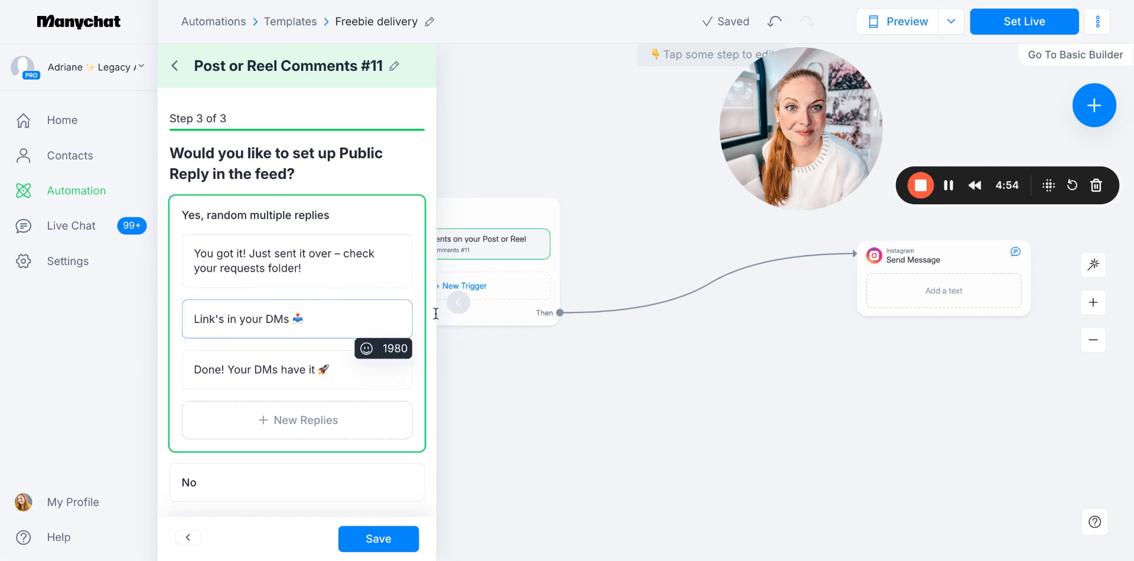
text(Make sure you fol)
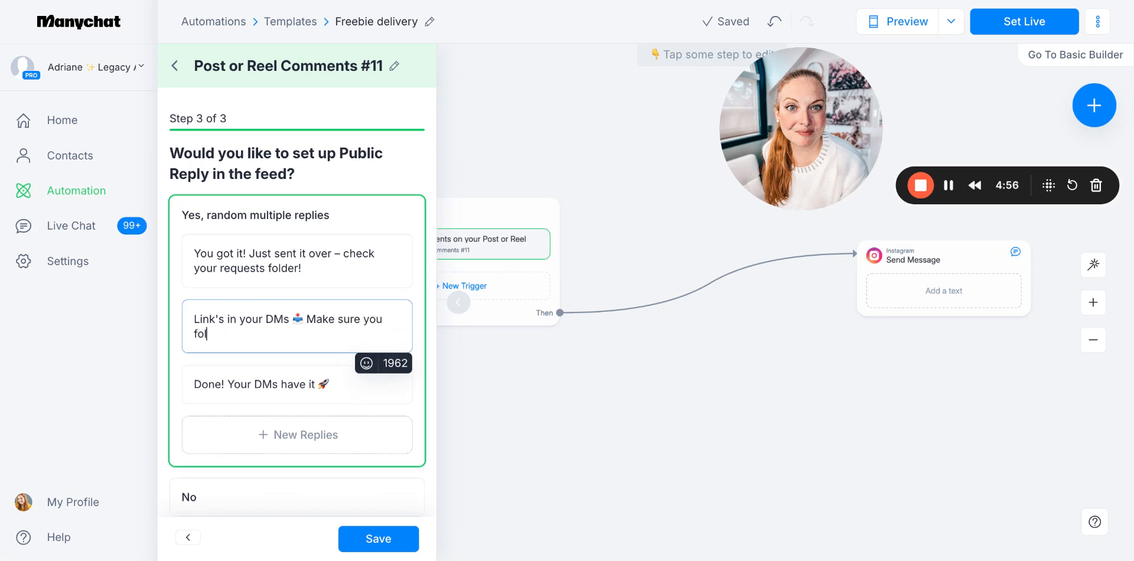
text(low me so you see it in )
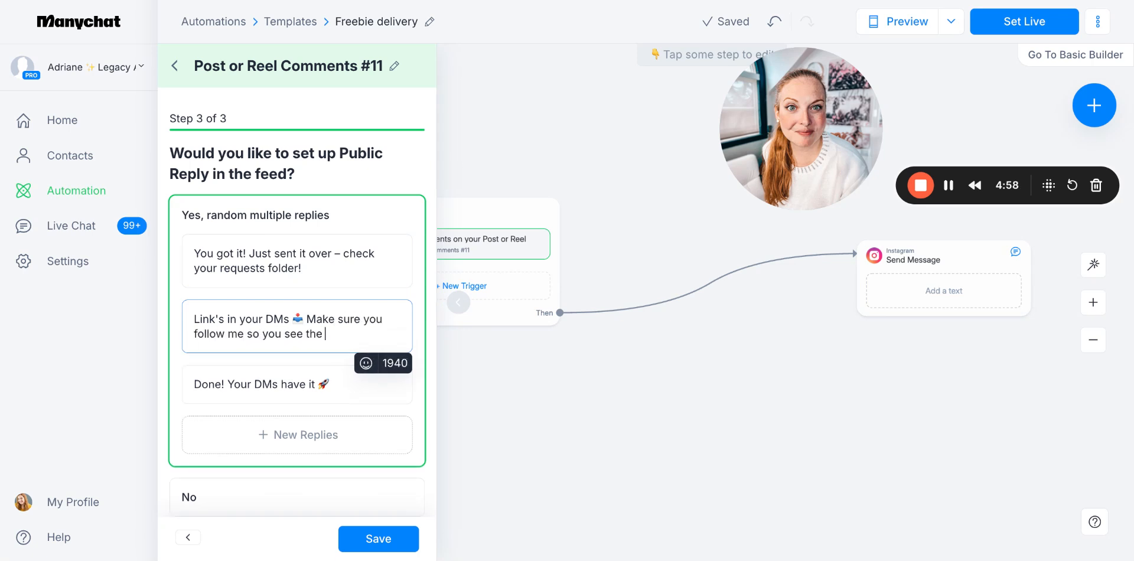
text(your inbox!)
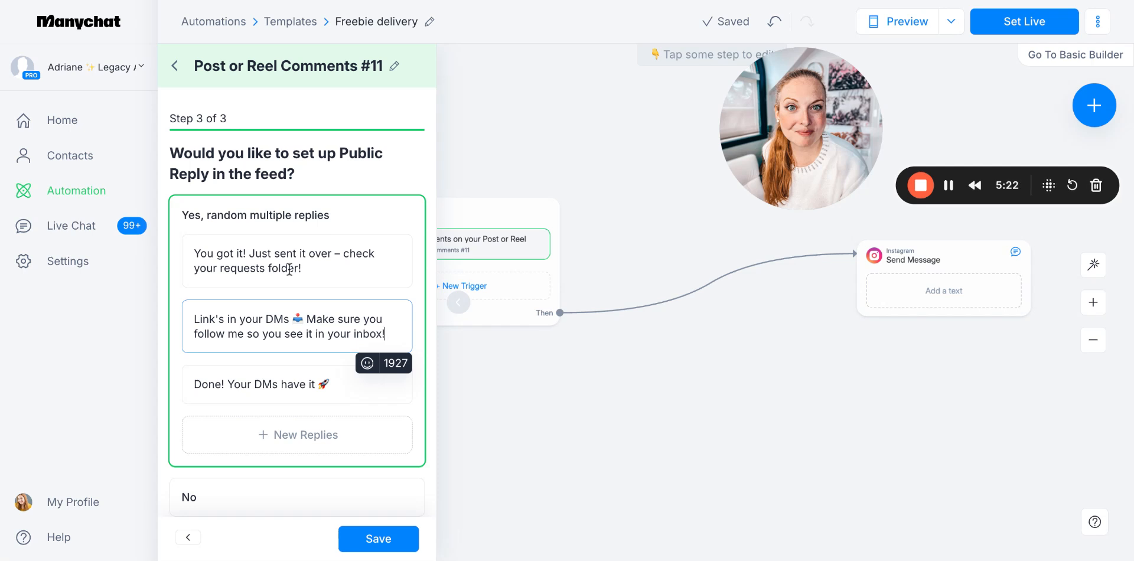
Add 😎 to the first reply, change the third to "Done and done! Be sure to follow so it lands in your inbox 💌" and save
click(326, 275)
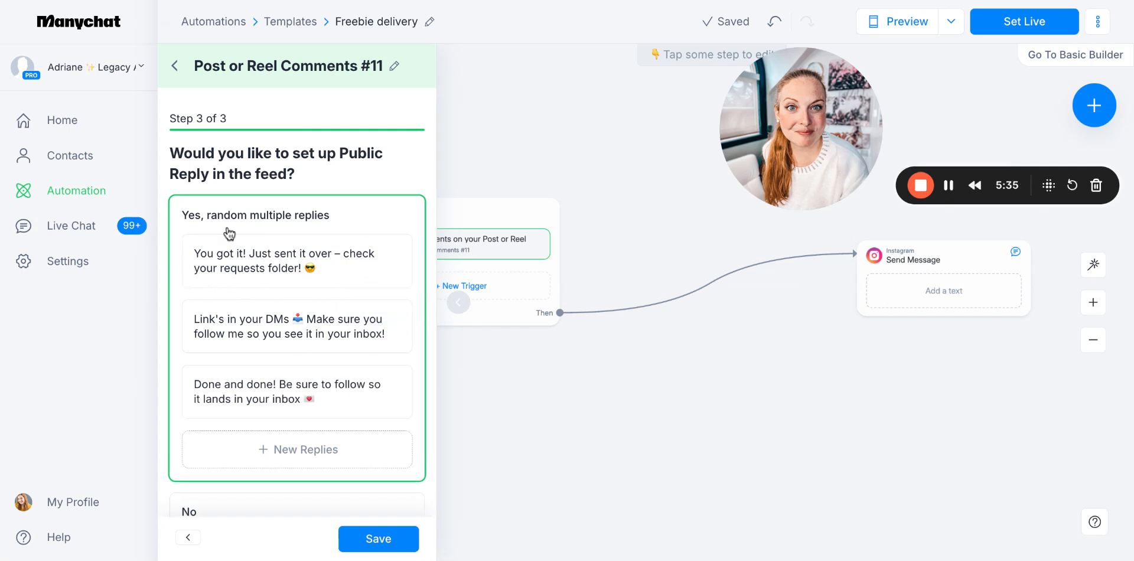
drag(207, 246, 322, 266)
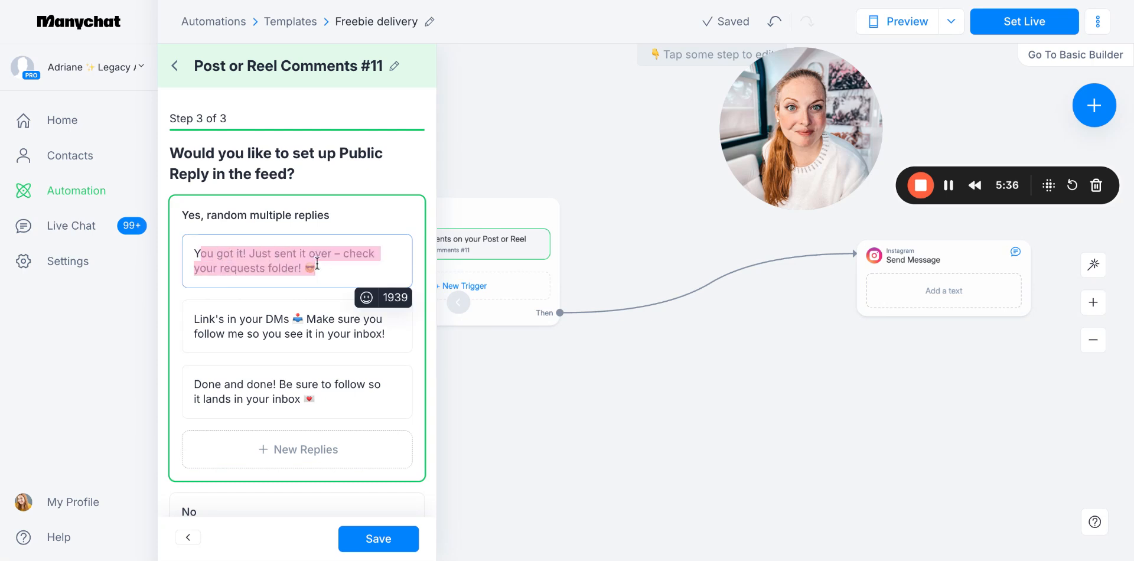
click(260, 254)
click(372, 539)
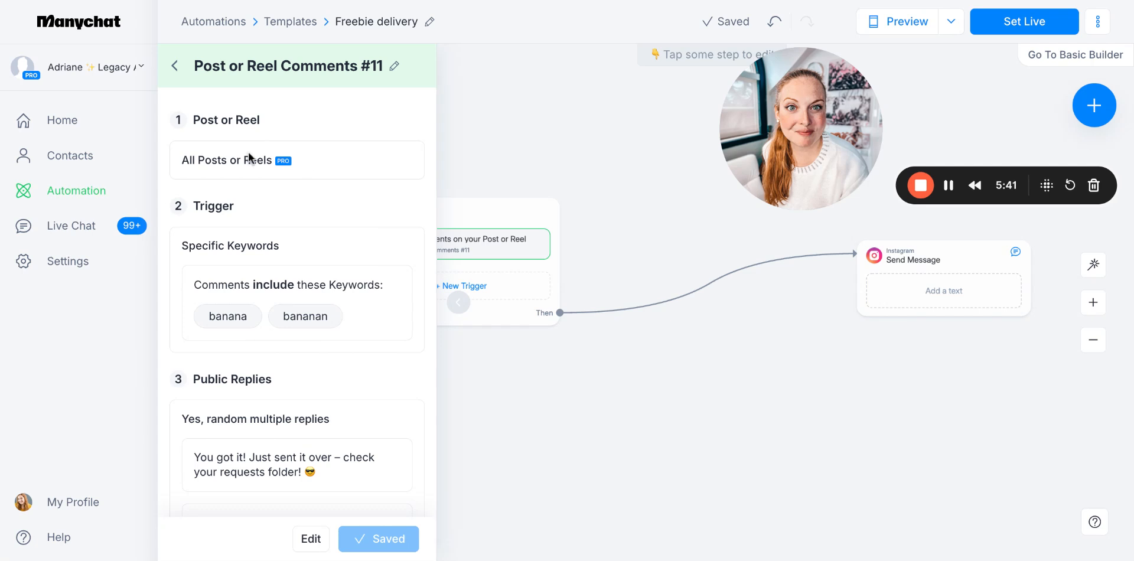
Switch the comment trigger to the specific "Custom GPT to build a low ticket offer suite" post, save it and review the trigger summary
click(308, 538)
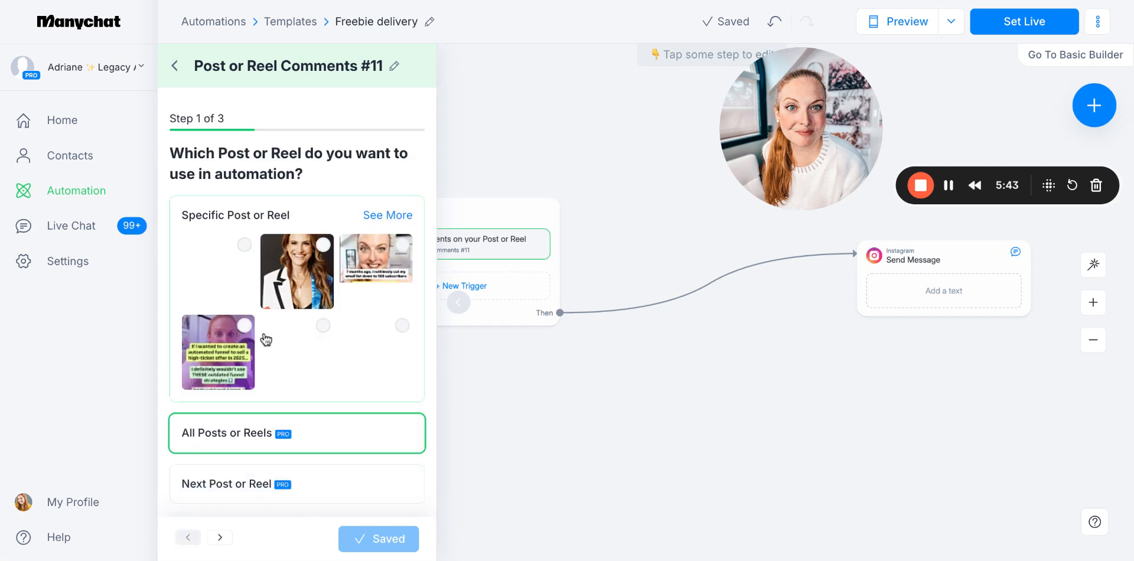
click(231, 253)
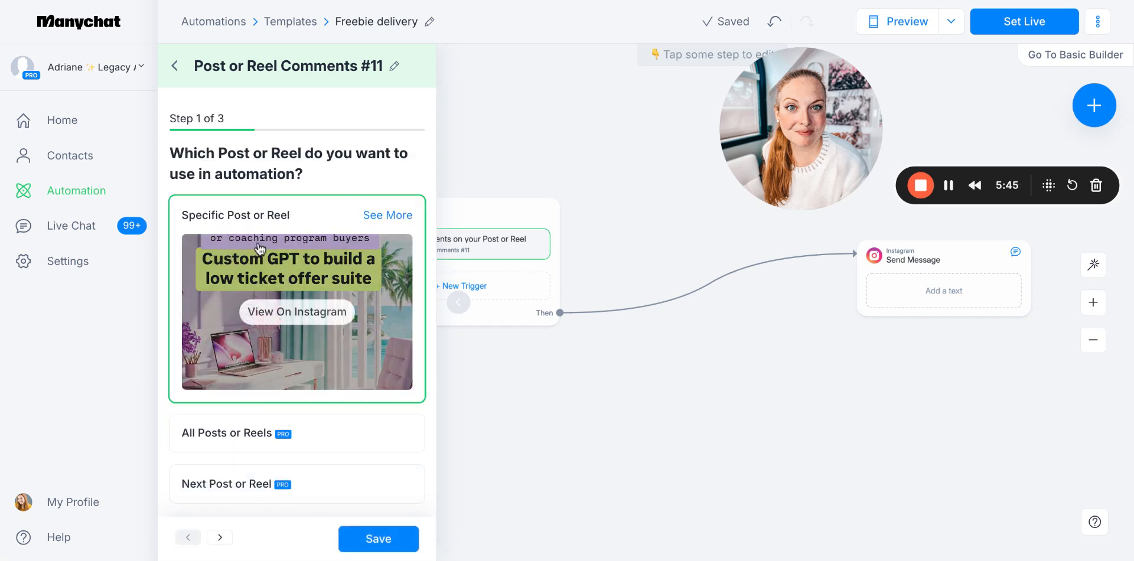
click(376, 545)
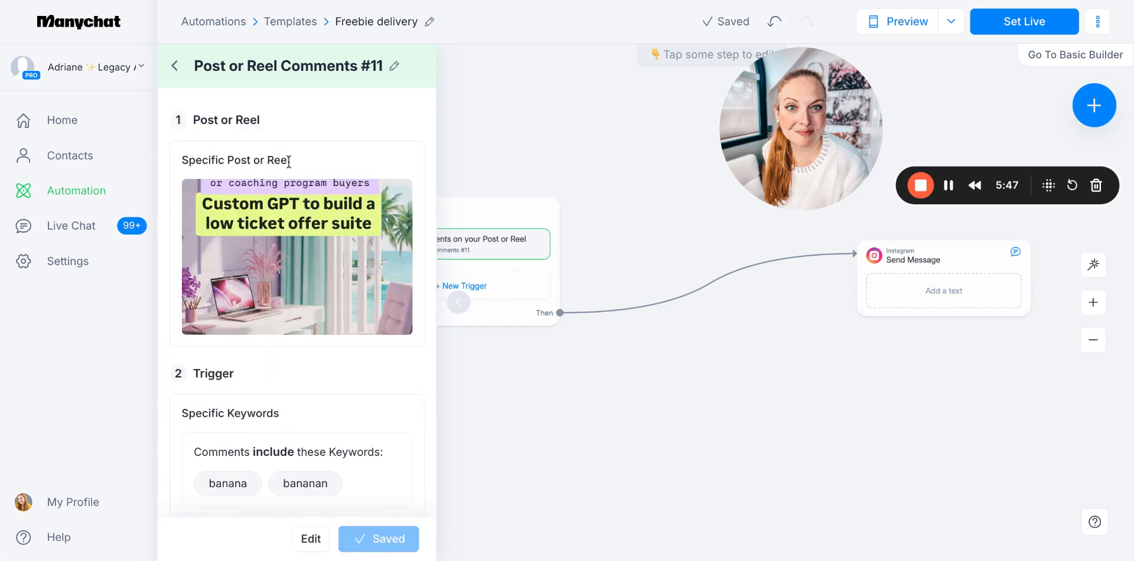
scroll(284, 308, down, 2)
scroll(281, 311, up, 2)
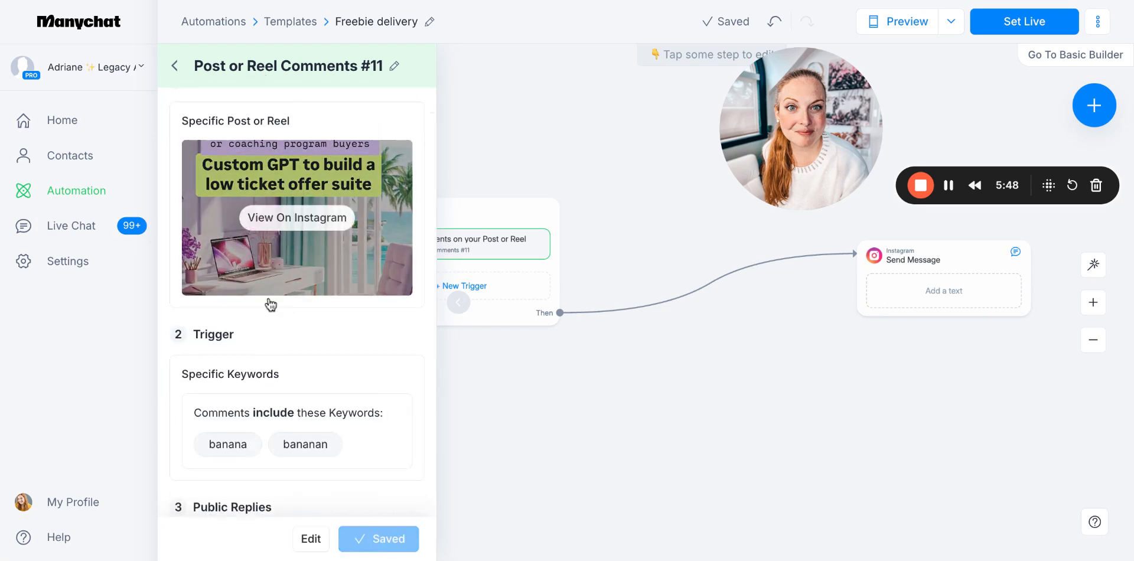
scroll(325, 349, down, 3)
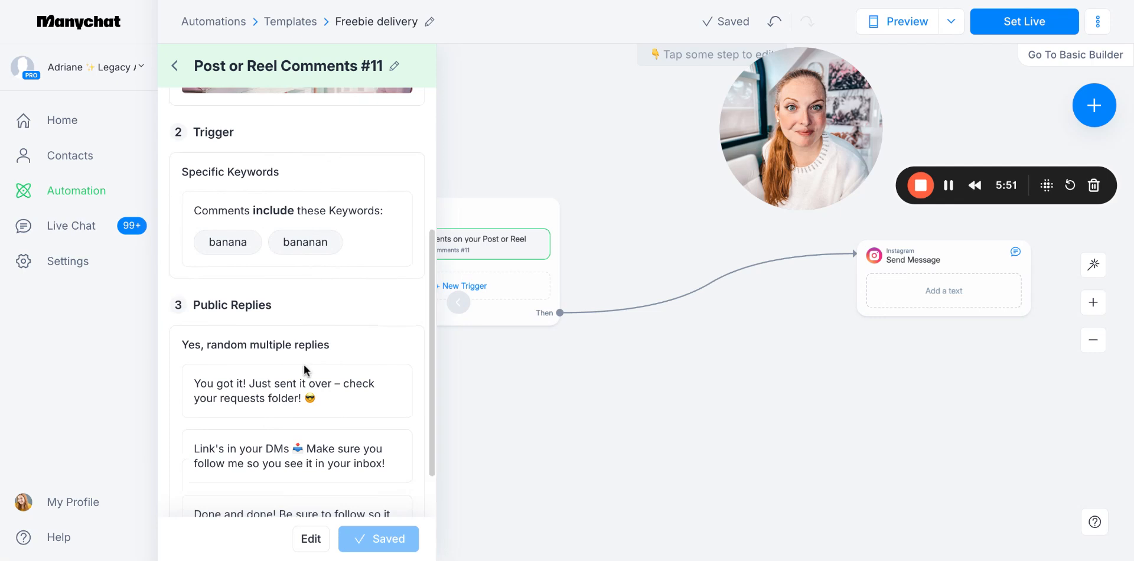
scroll(299, 349, down, 1)
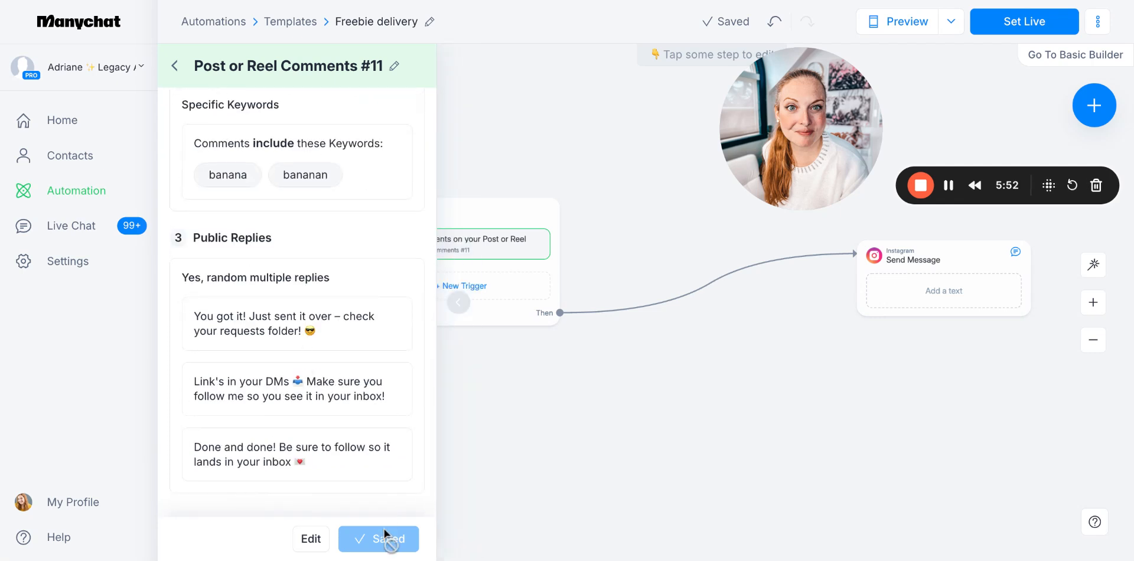
Return to the trigger overview and add a new Instagram trigger for when a user sends a message
click(172, 68)
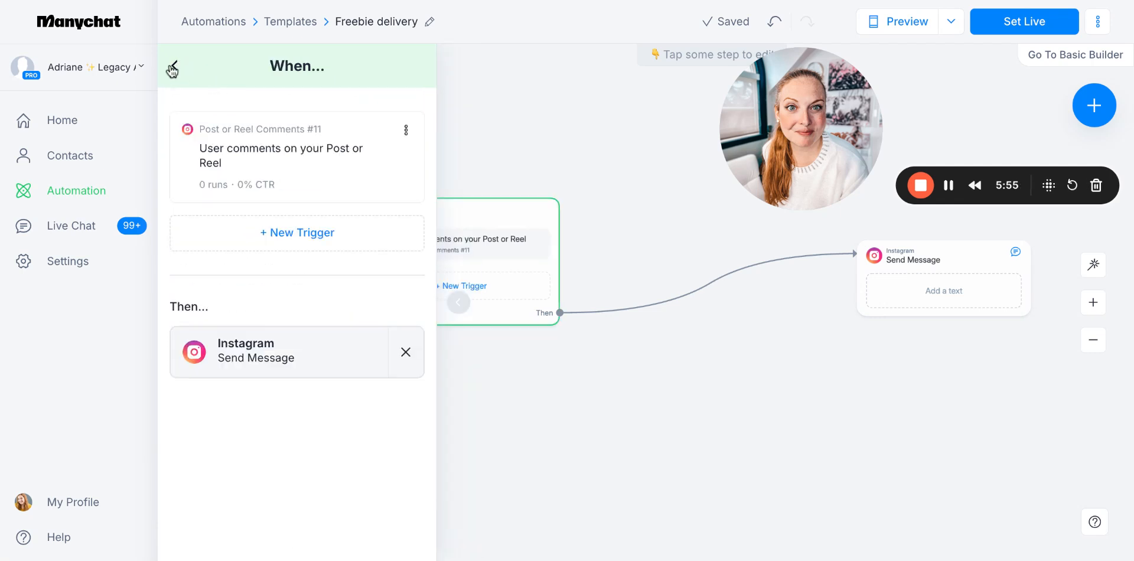
click(280, 234)
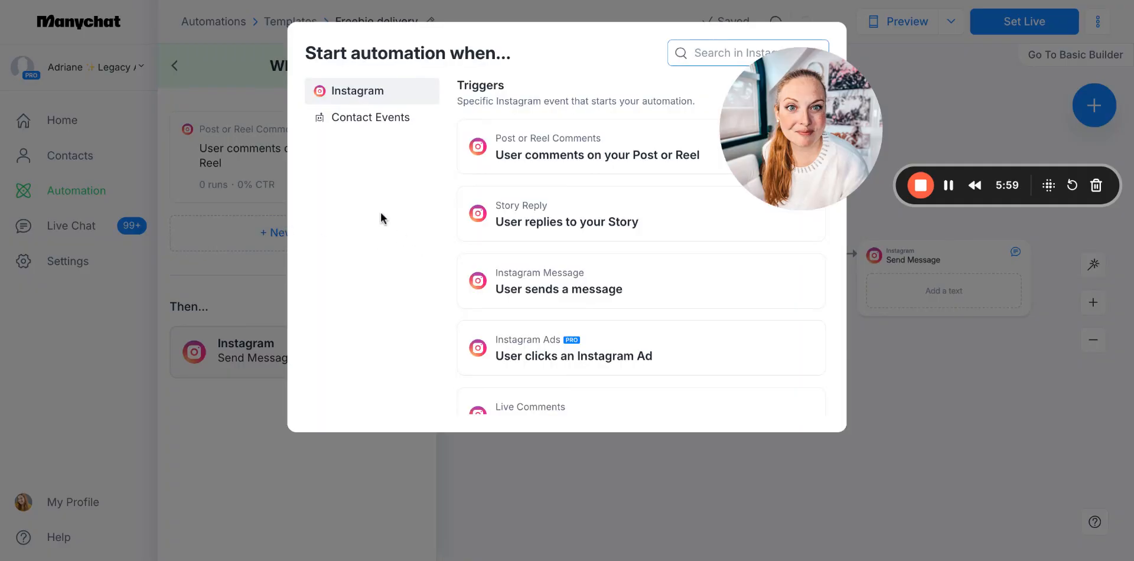
click(564, 282)
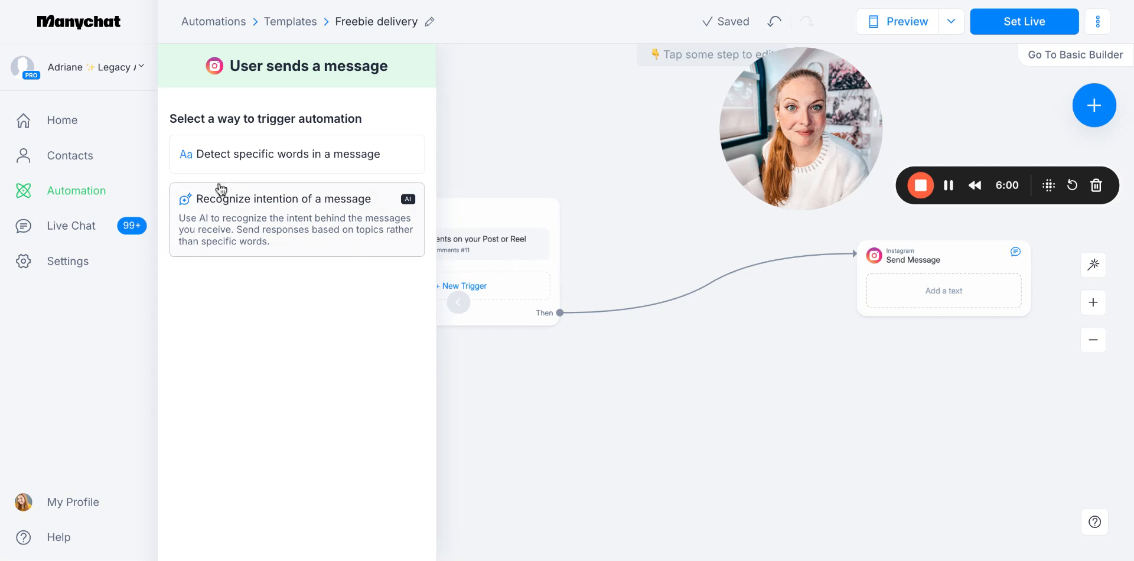
Try to create the message trigger with AI intention recognition, without describing an intention
click(285, 228)
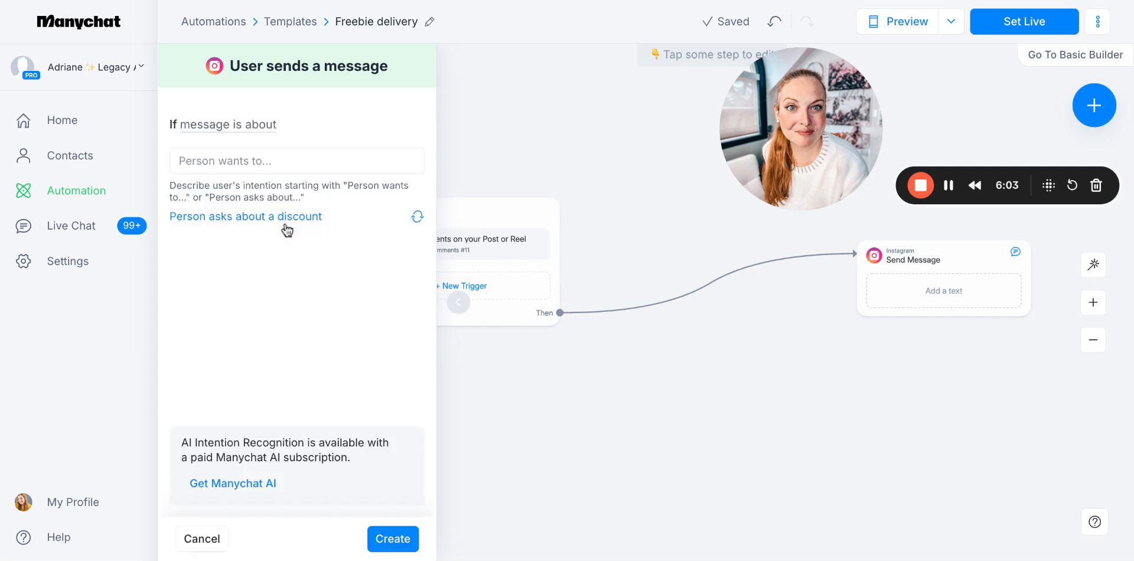
click(243, 159)
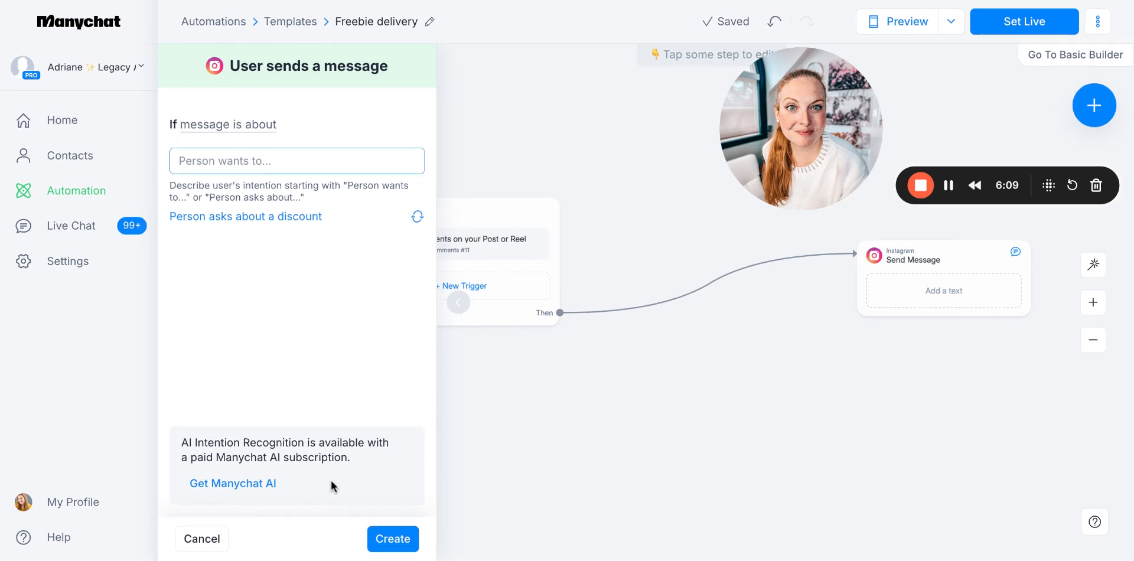
click(384, 541)
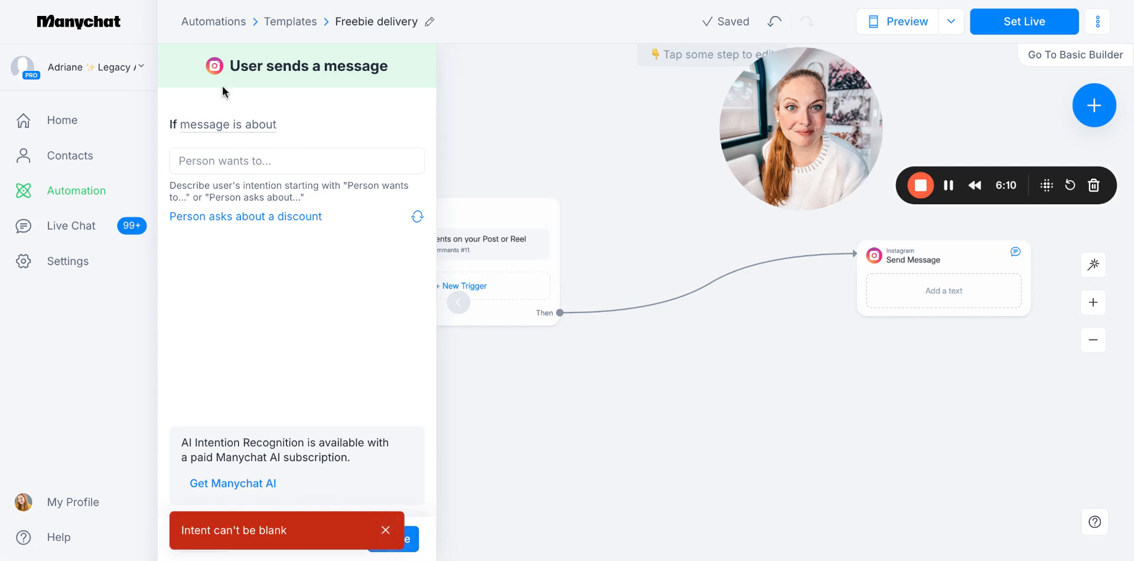
click(948, 185)
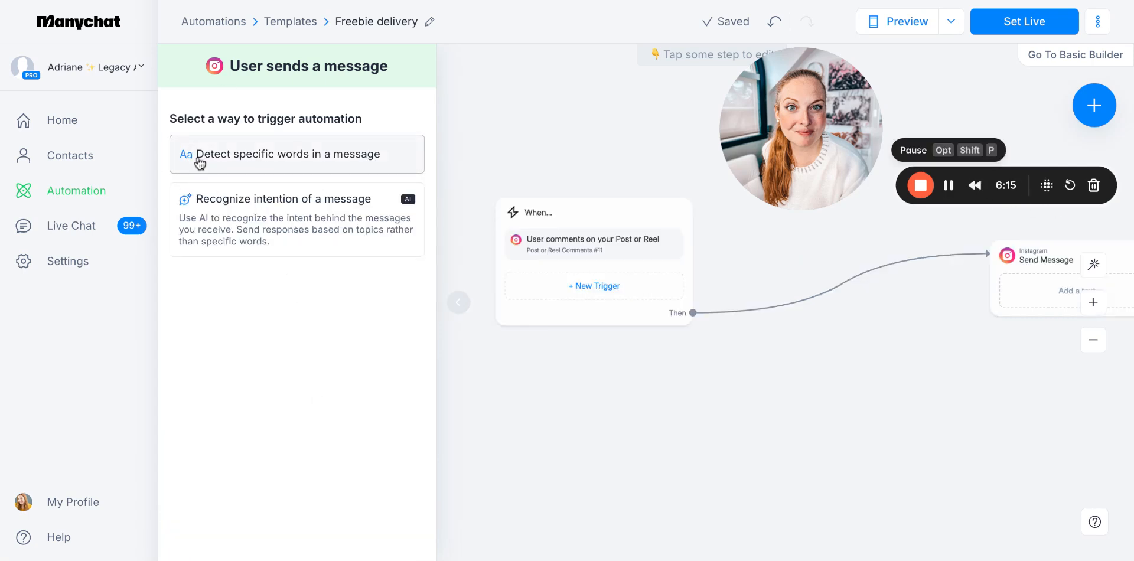
Create the message trigger by detecting the specific word "banana" in a message, and return to the trigger overview
click(228, 157)
click(209, 154)
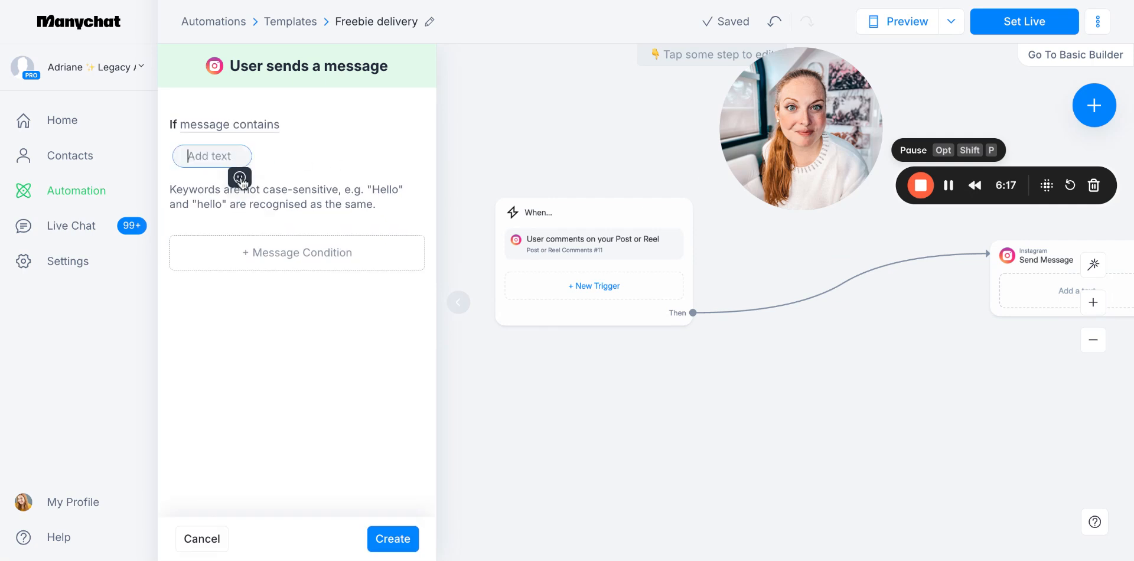
text(banana)
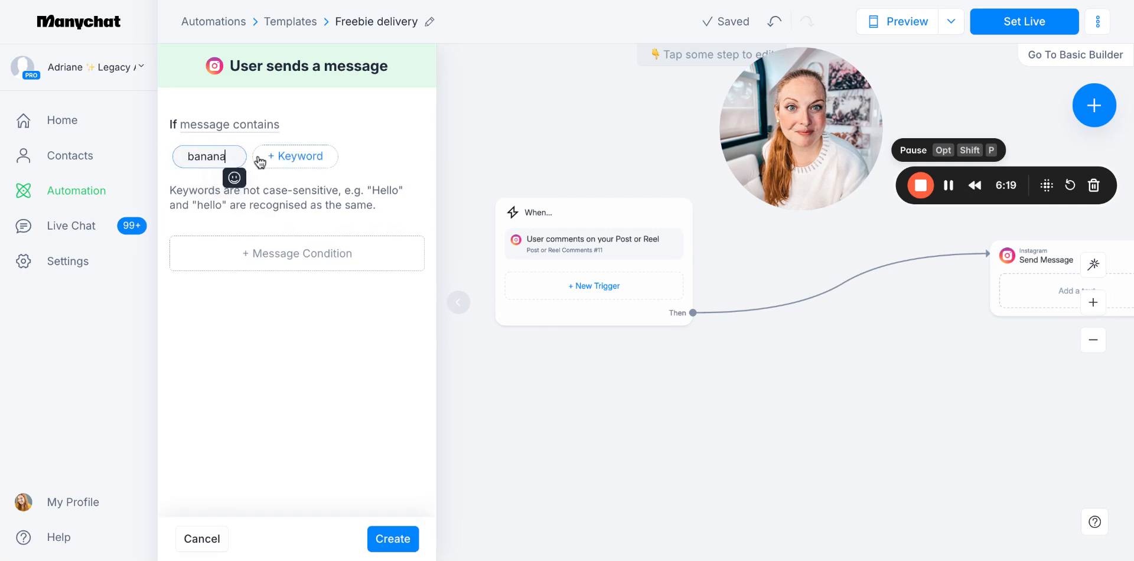
click(243, 334)
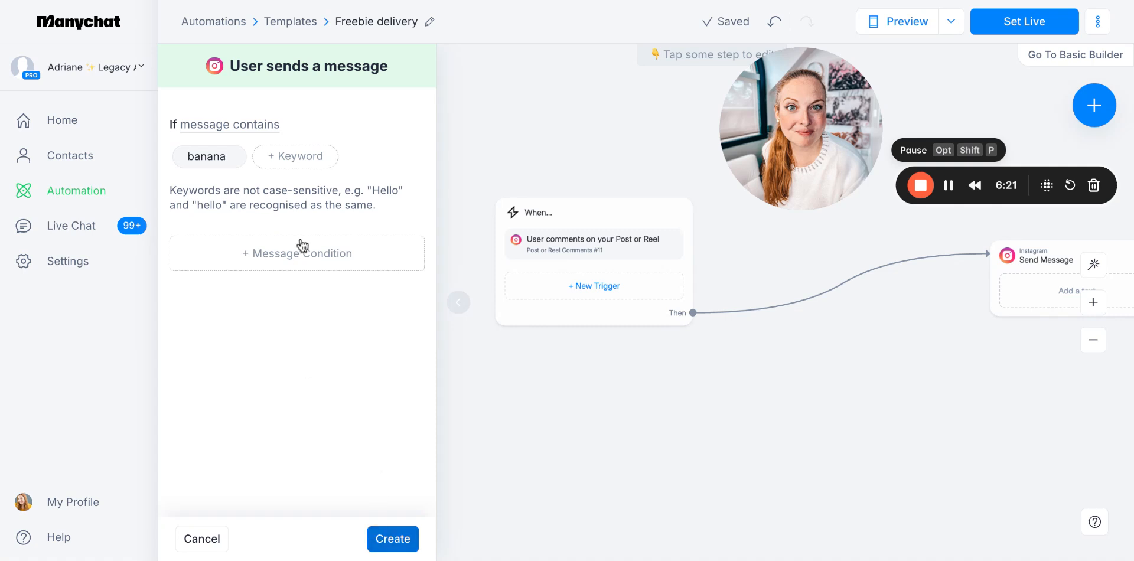
click(393, 539)
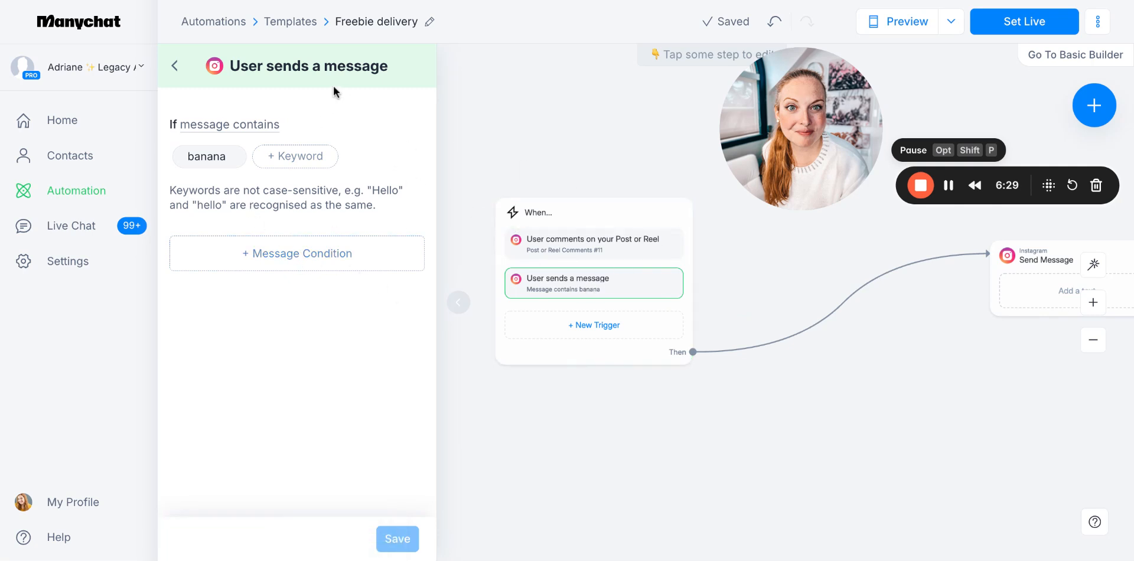
click(175, 66)
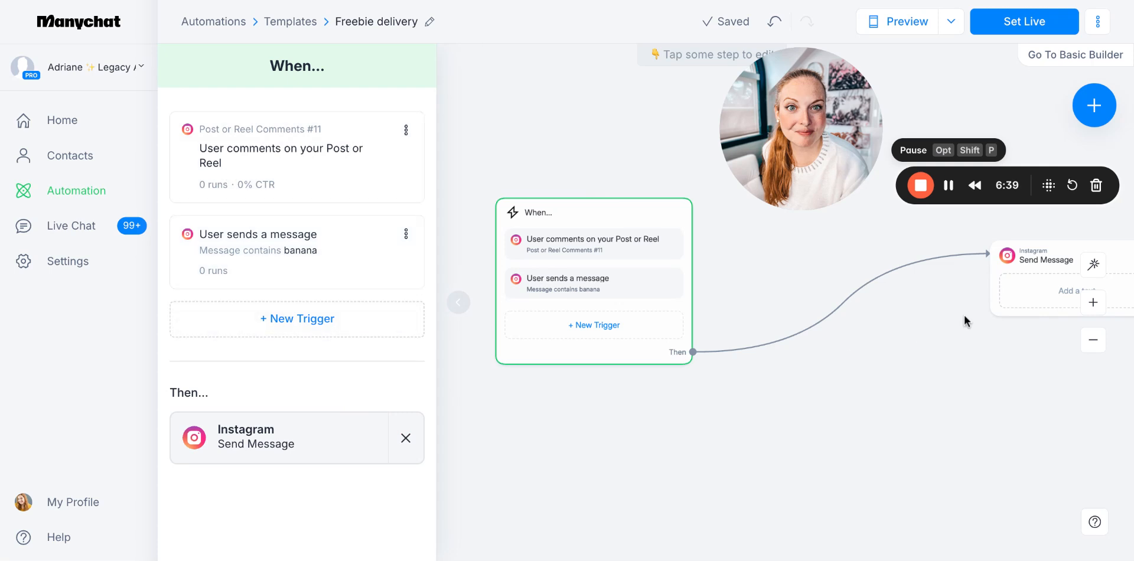
Reposition the Send Message block nearer the When block, and delete and redraw the connection between them
drag(1006, 273, 810, 275)
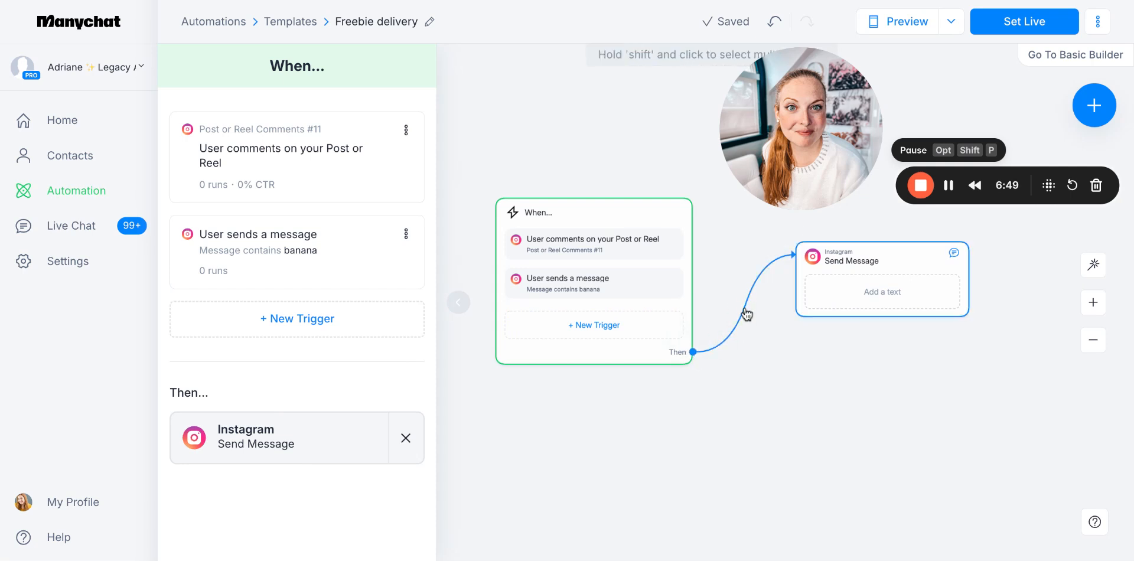
click(731, 270)
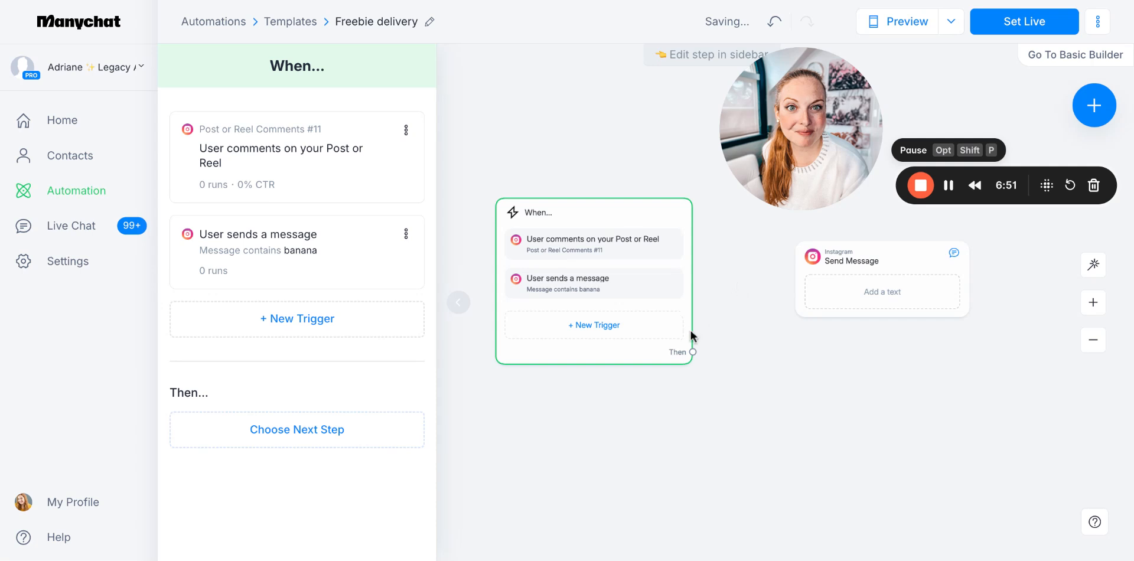
drag(692, 352, 831, 255)
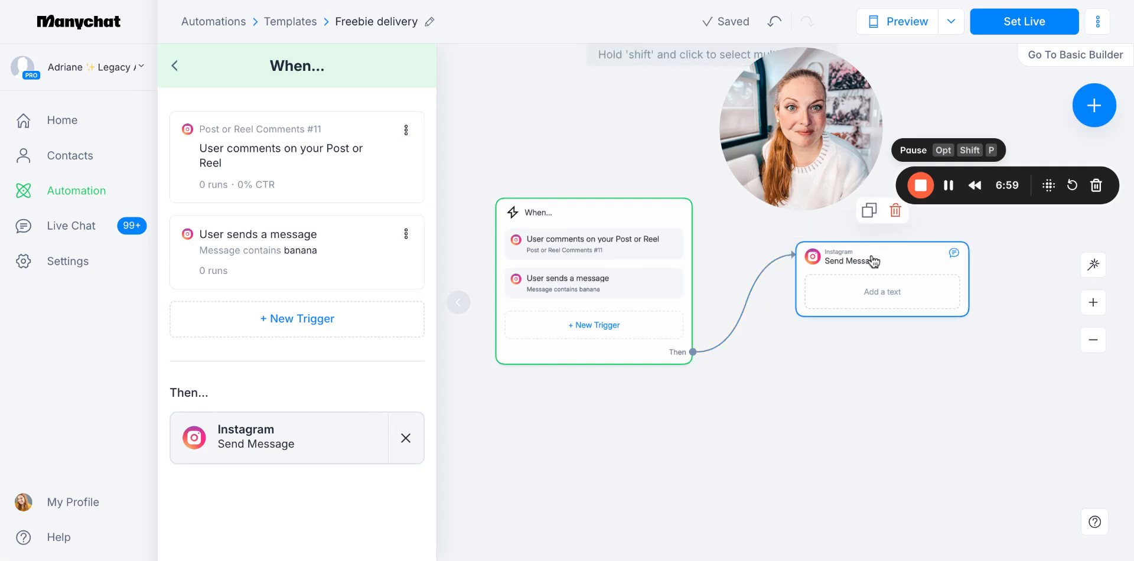
drag(869, 266, 916, 263)
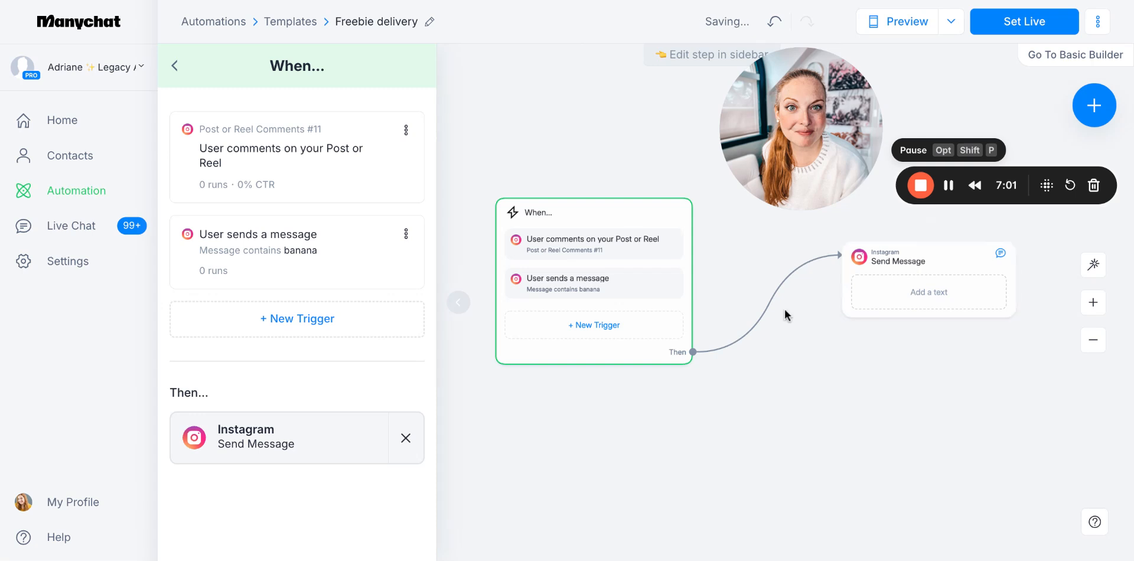
click(758, 269)
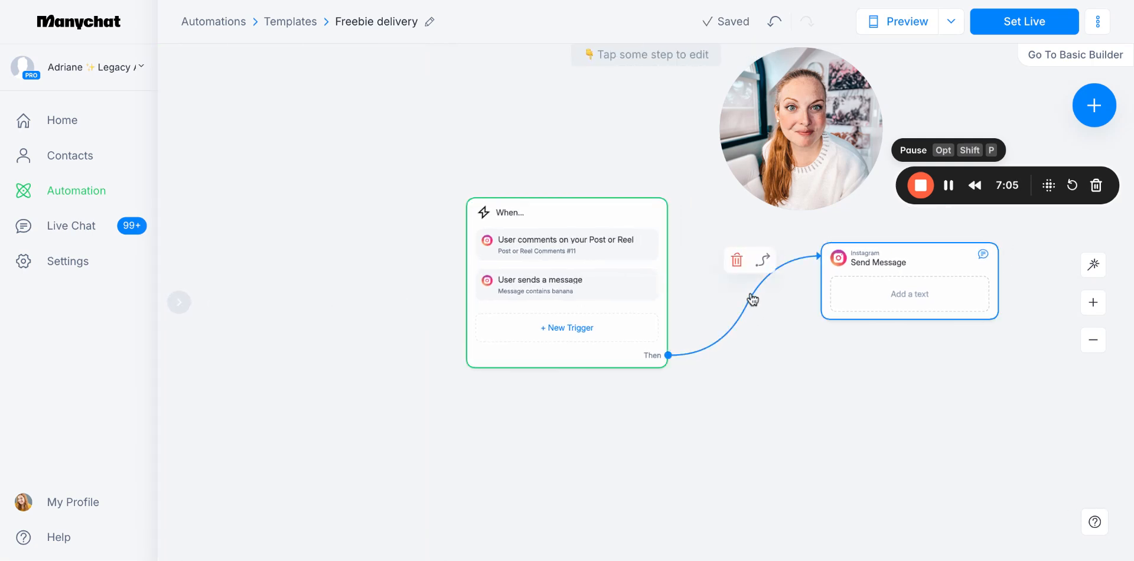
scroll(734, 266, up, 5)
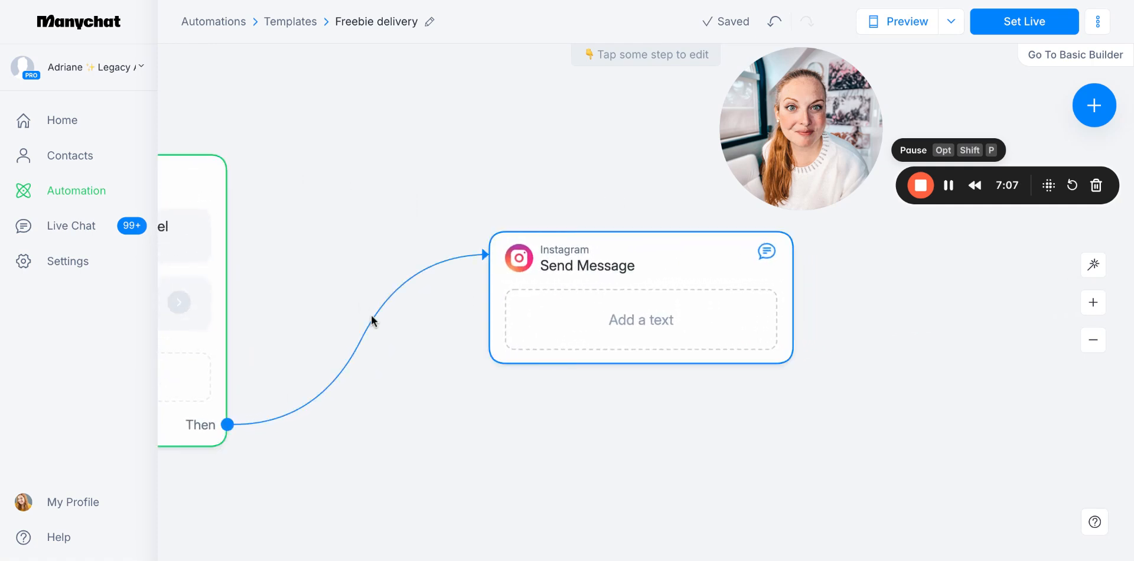
Delete the connection between the When and Send Message blocks and add a Smart Delay after the When block
mouse_move(378, 317)
click(361, 277)
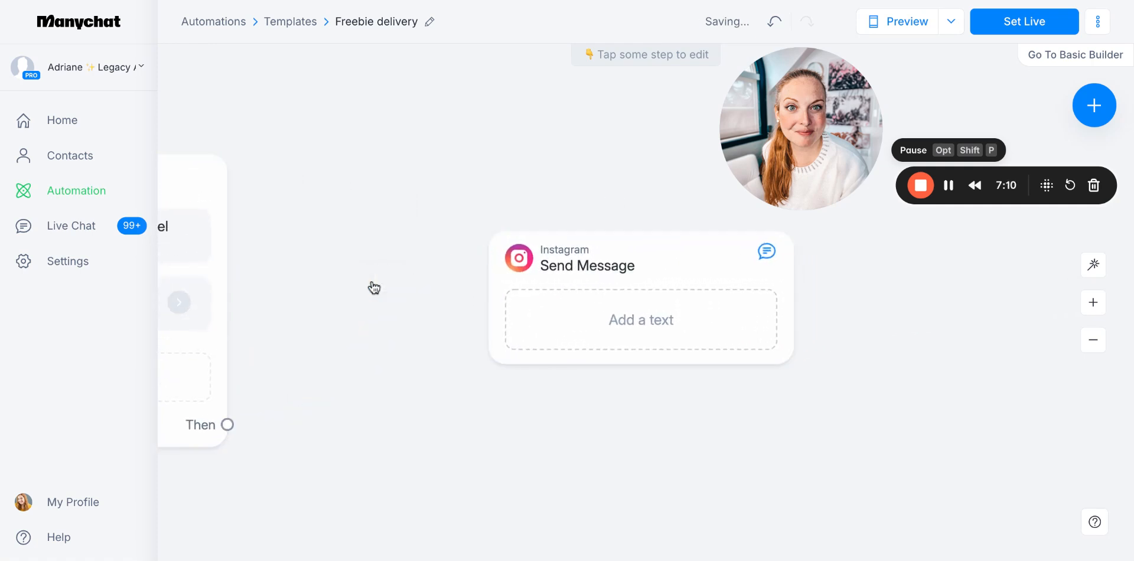
click(226, 425)
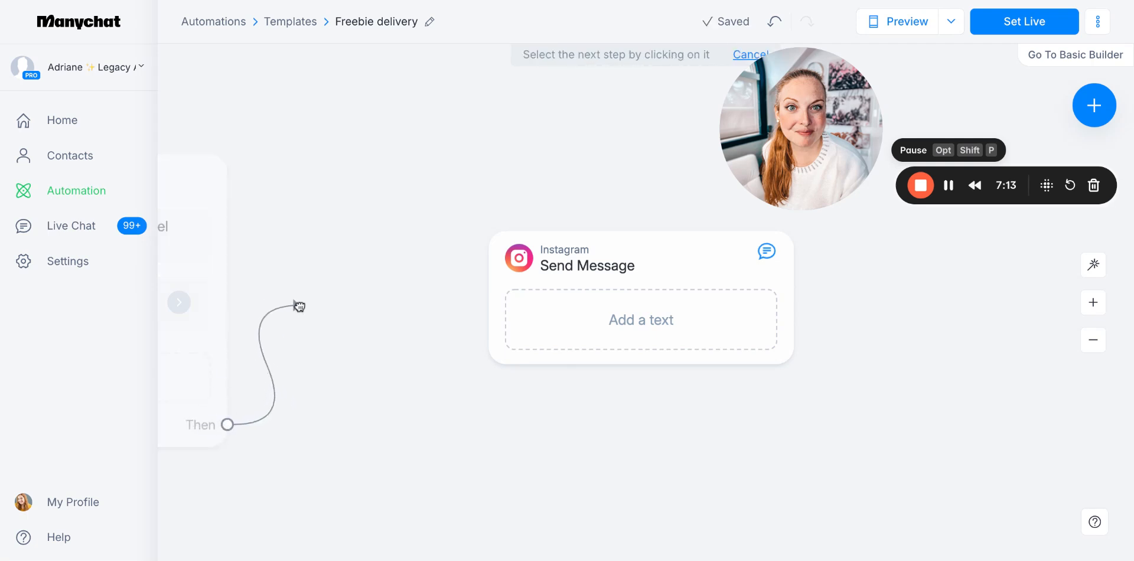
click(298, 306)
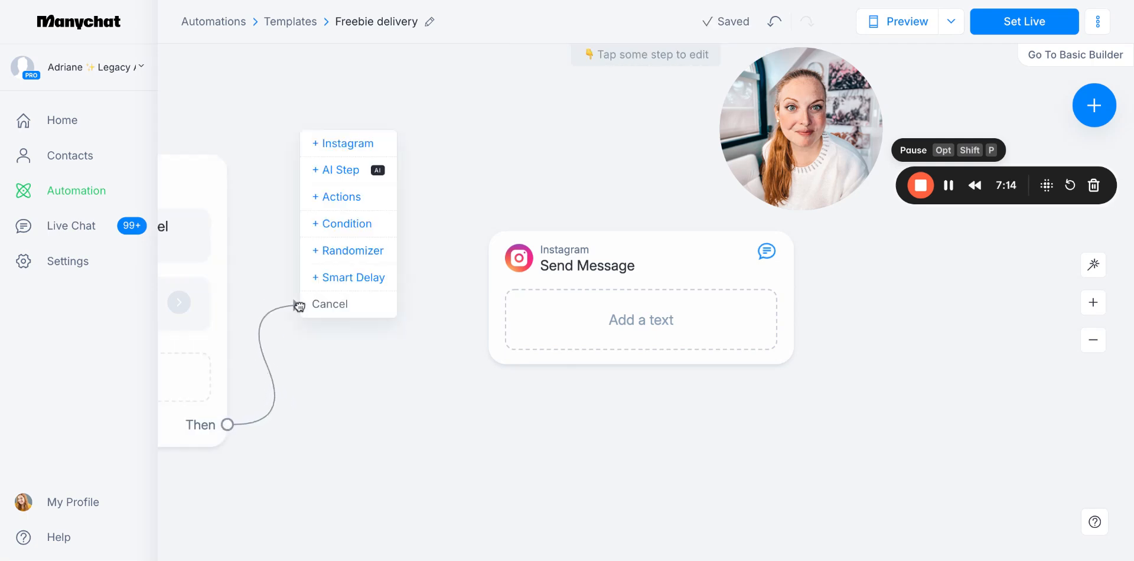
click(352, 278)
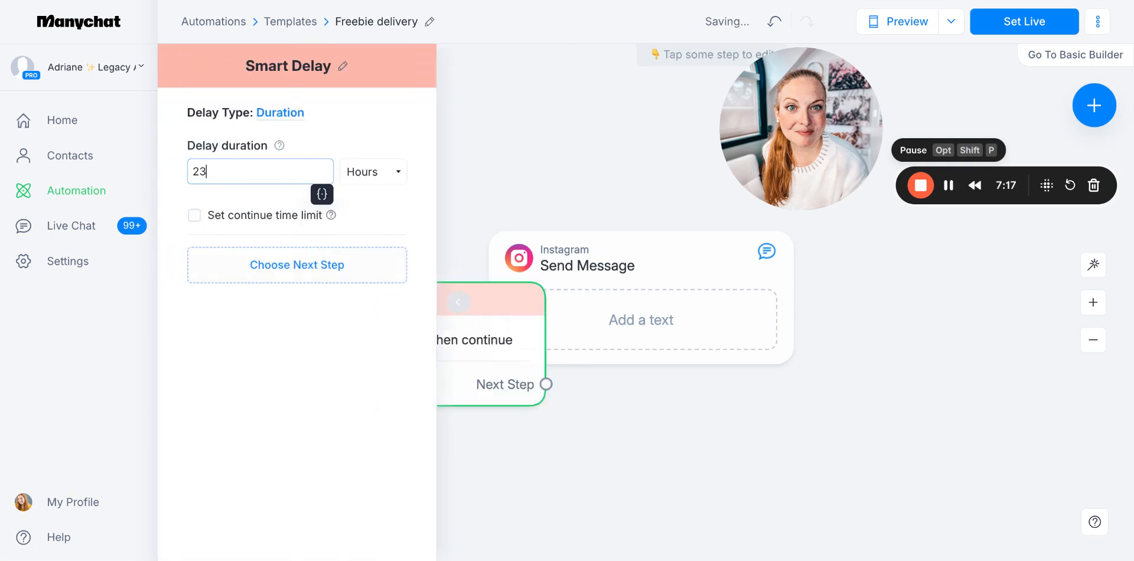
Set the Smart Delay's duration to 2 minutes
click(368, 170)
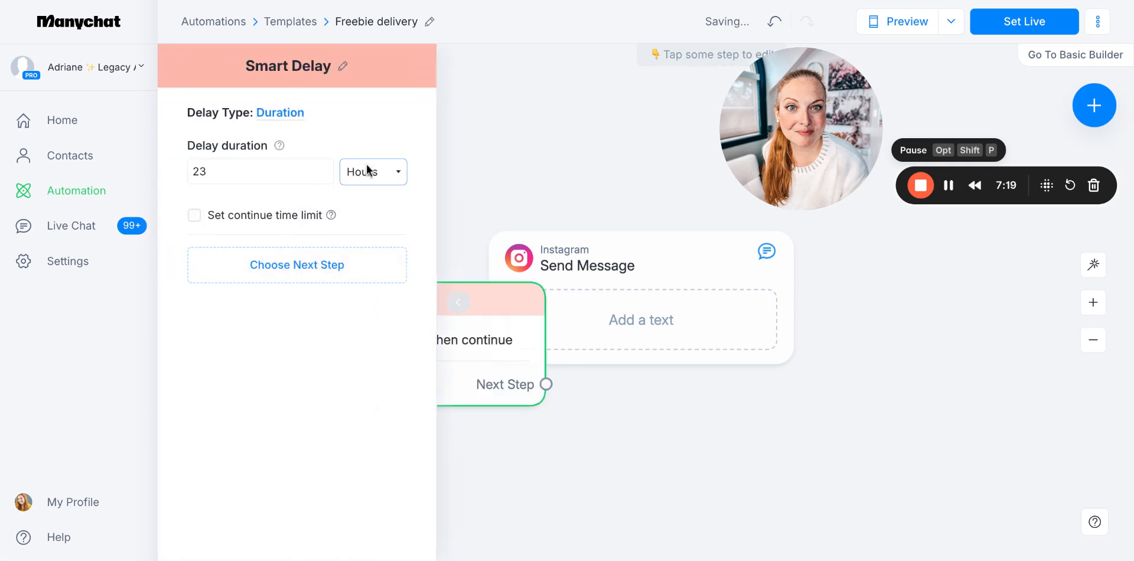
click(367, 156)
click(219, 170)
key(BackSpace)
click(313, 394)
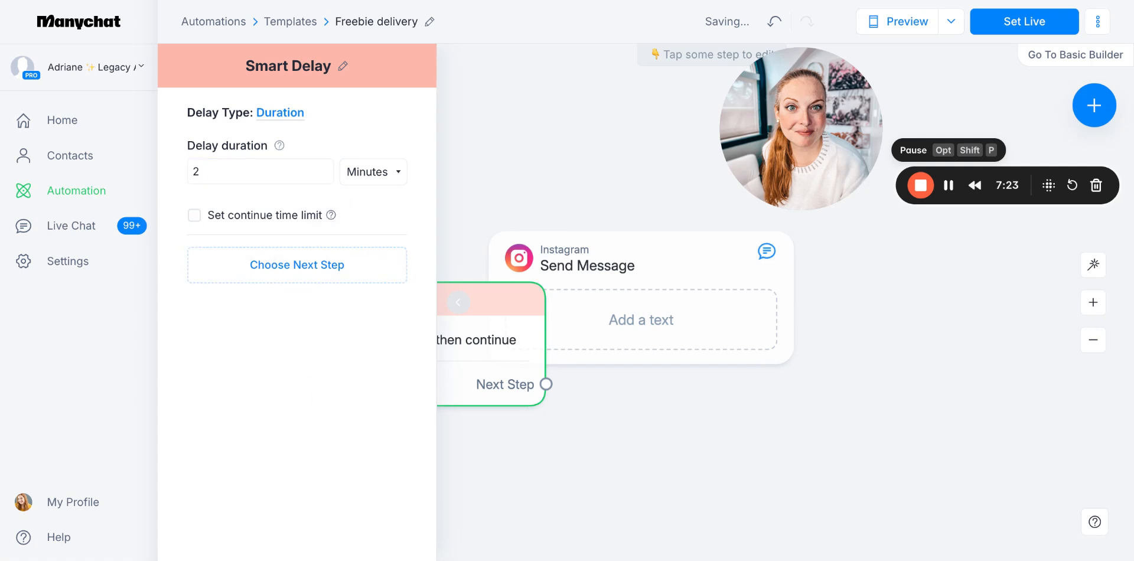
Connect the Smart Delay's next step to the existing Instagram Send Message block
click(306, 276)
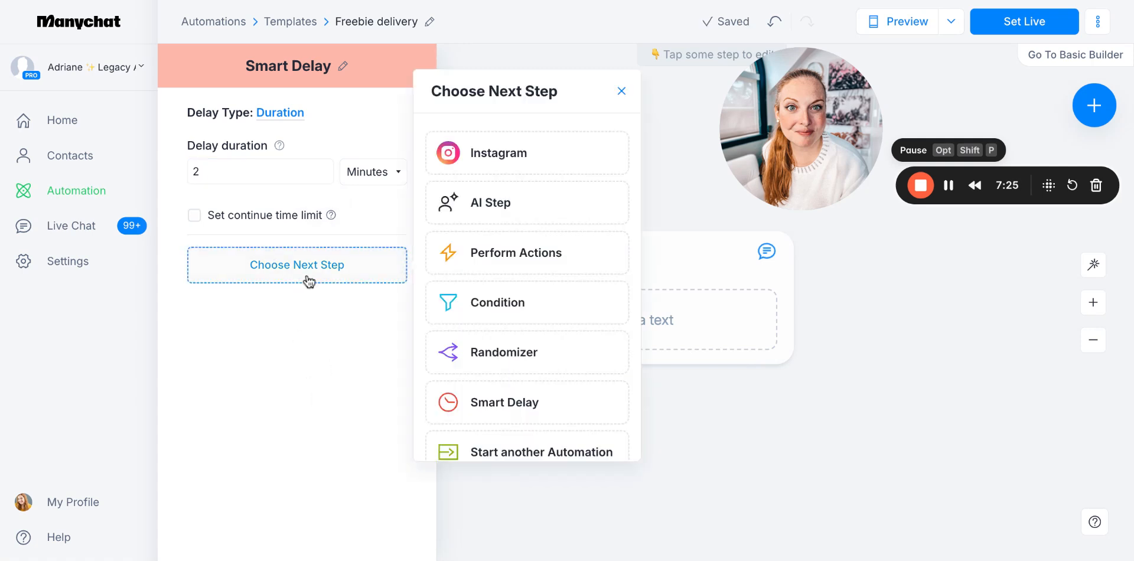
click(563, 283)
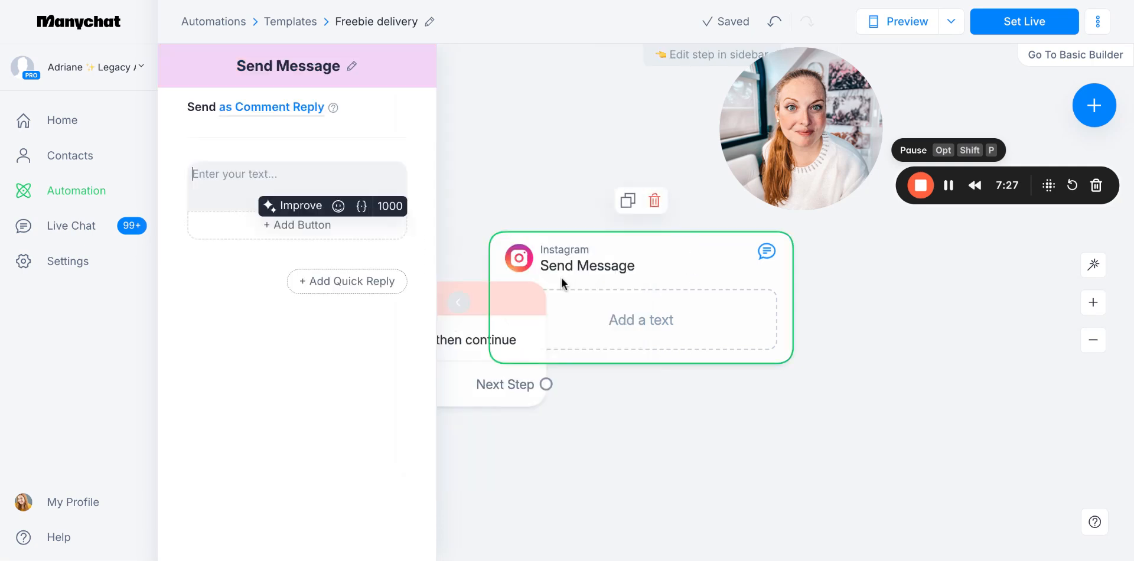
click(530, 385)
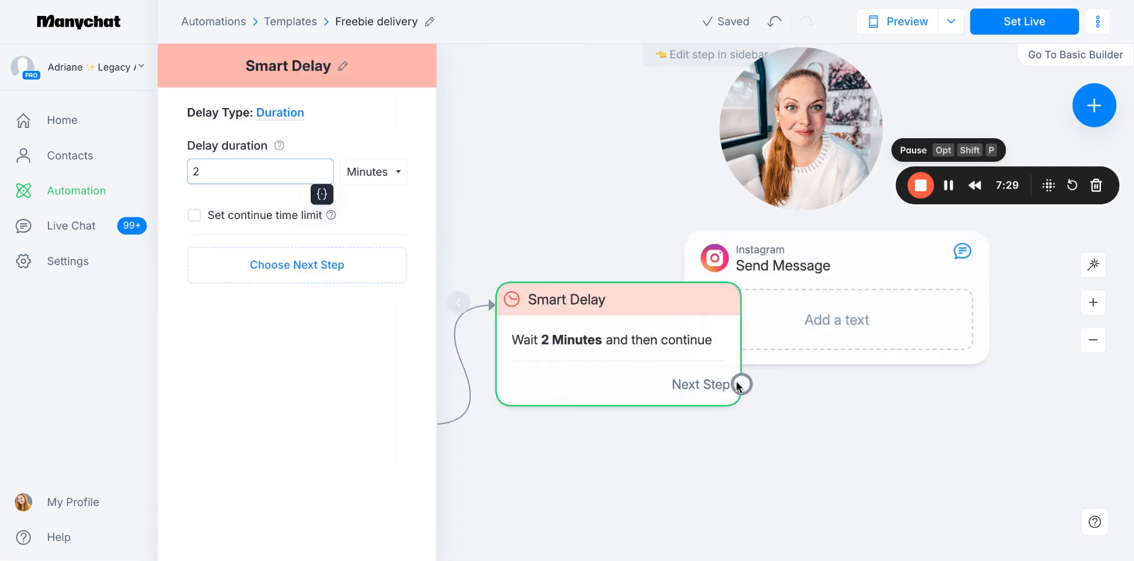
drag(742, 385, 1000, 296)
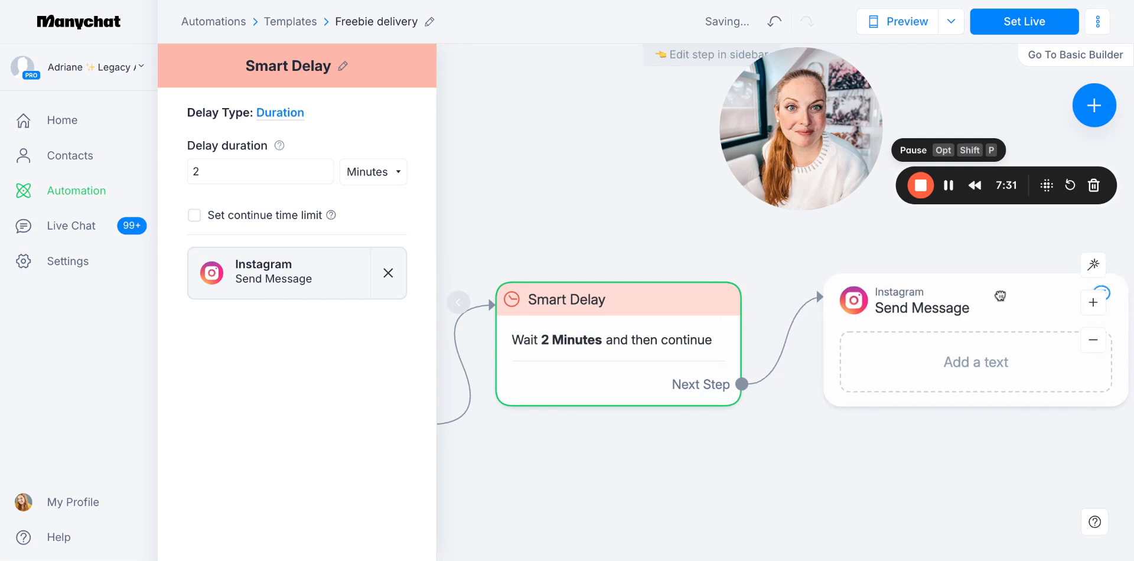
scroll(904, 277, down, 5)
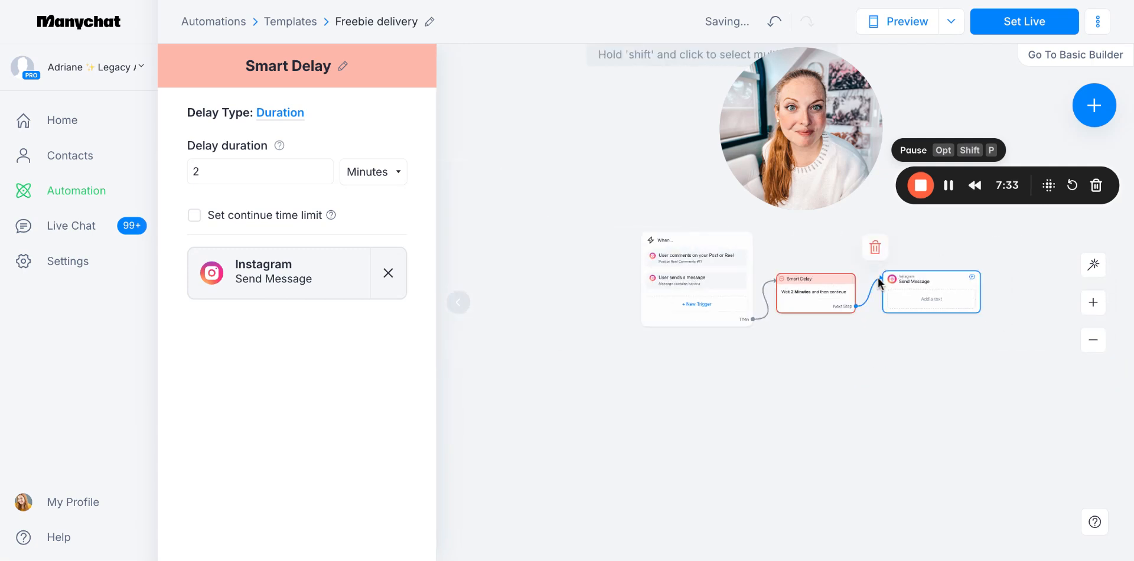
scroll(879, 284, up, 4)
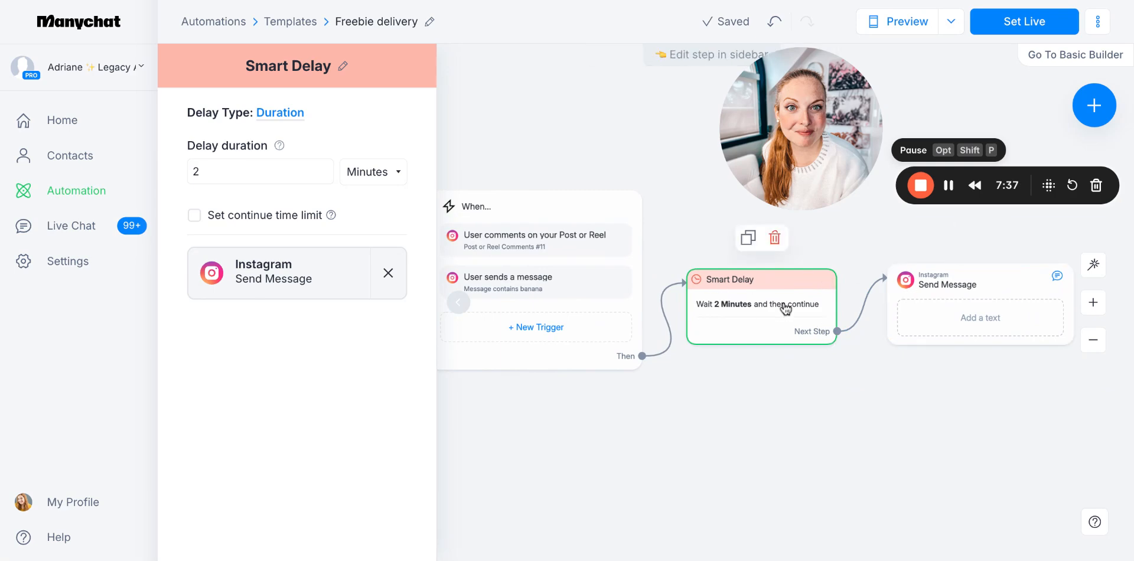
Delete the Smart Delay and connect the When block directly to the Send Message block
click(775, 240)
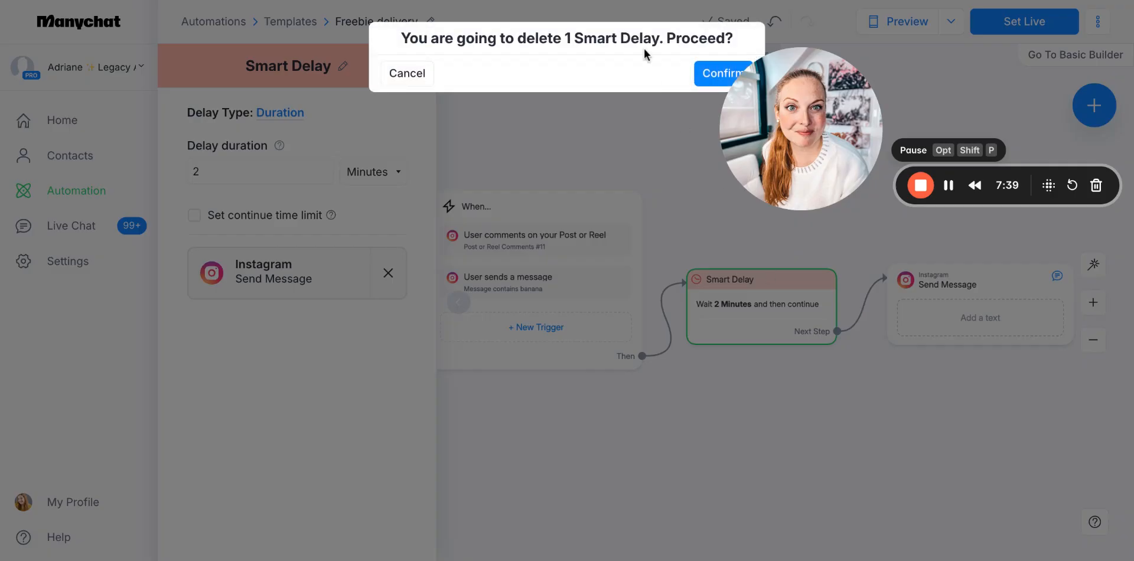
click(700, 77)
click(642, 356)
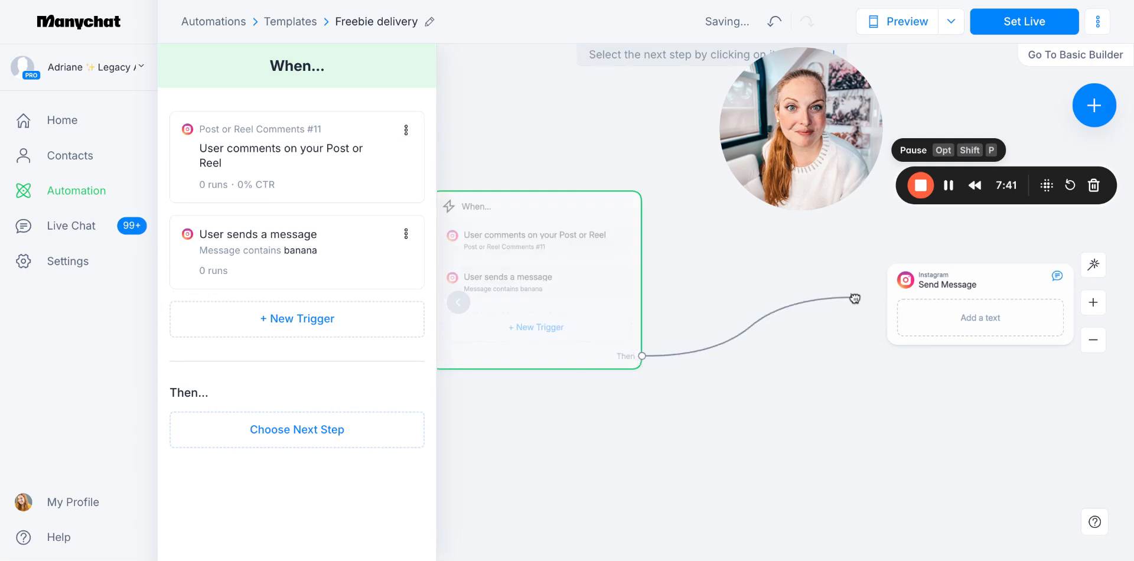
click(904, 295)
Move the Send Message block closer to the When block and open it for editing
drag(964, 304, 767, 296)
click(777, 299)
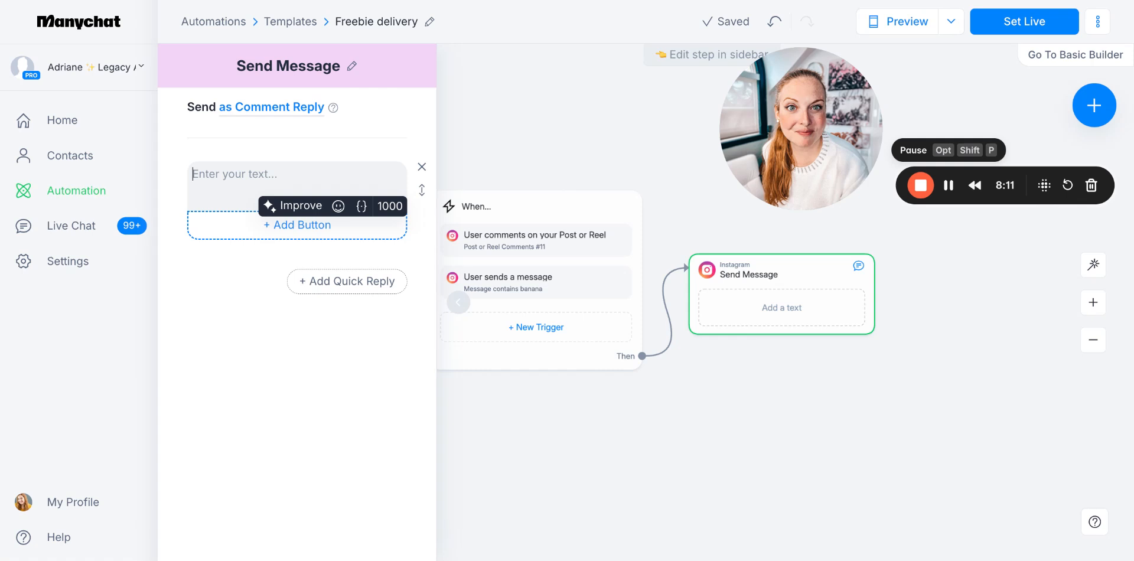
Enter the greeting "Hey hey! Sophie the Soulbot here on behalf of" the account owner's first name "and the Visionaries team!" as the message text
click(231, 187)
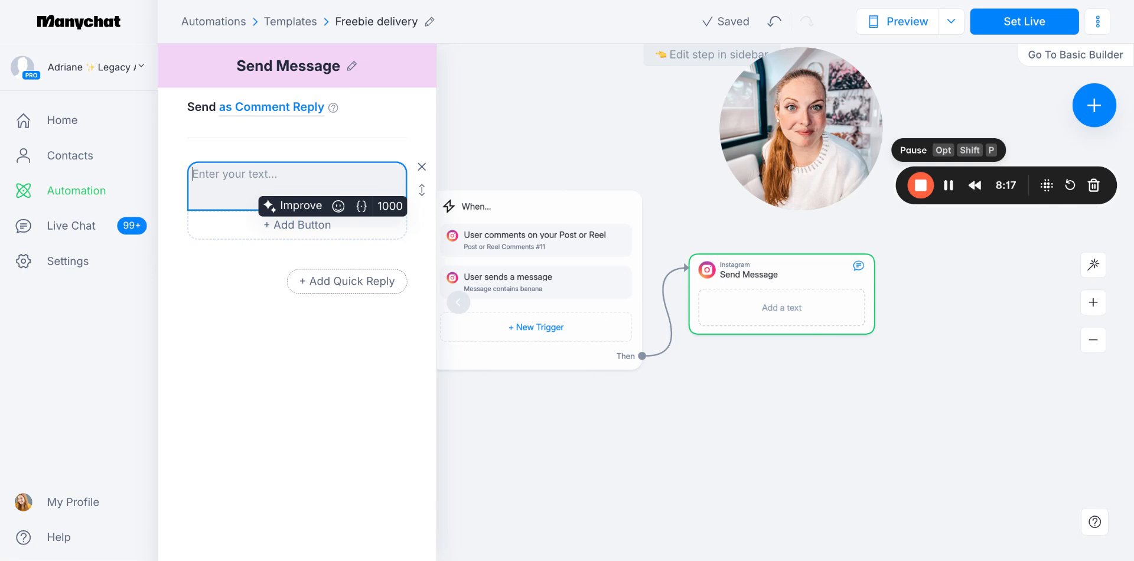
text(Hey hey!)
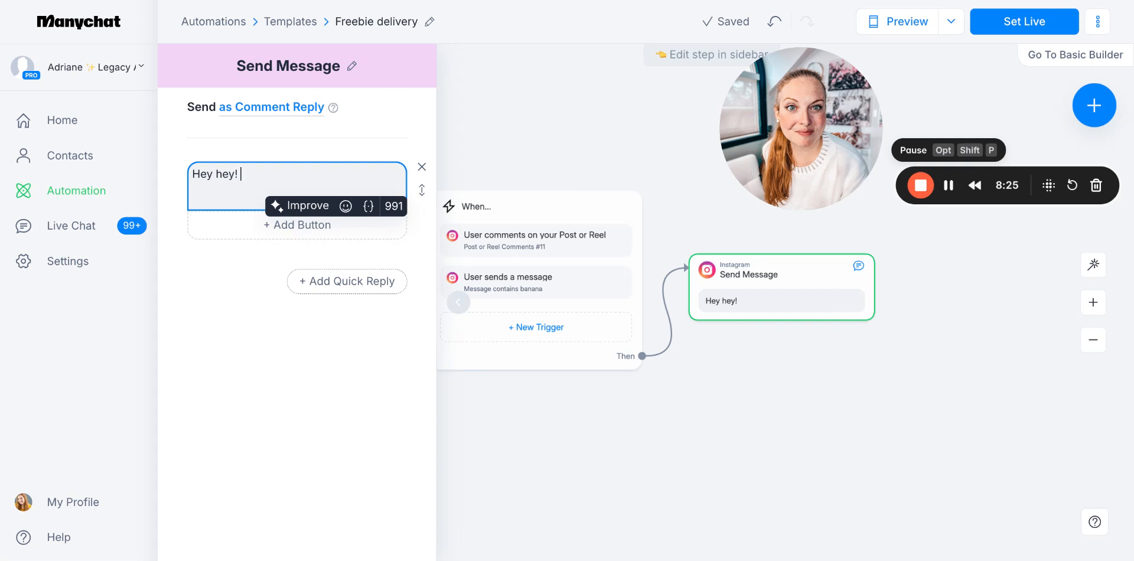
text(Sophie the )
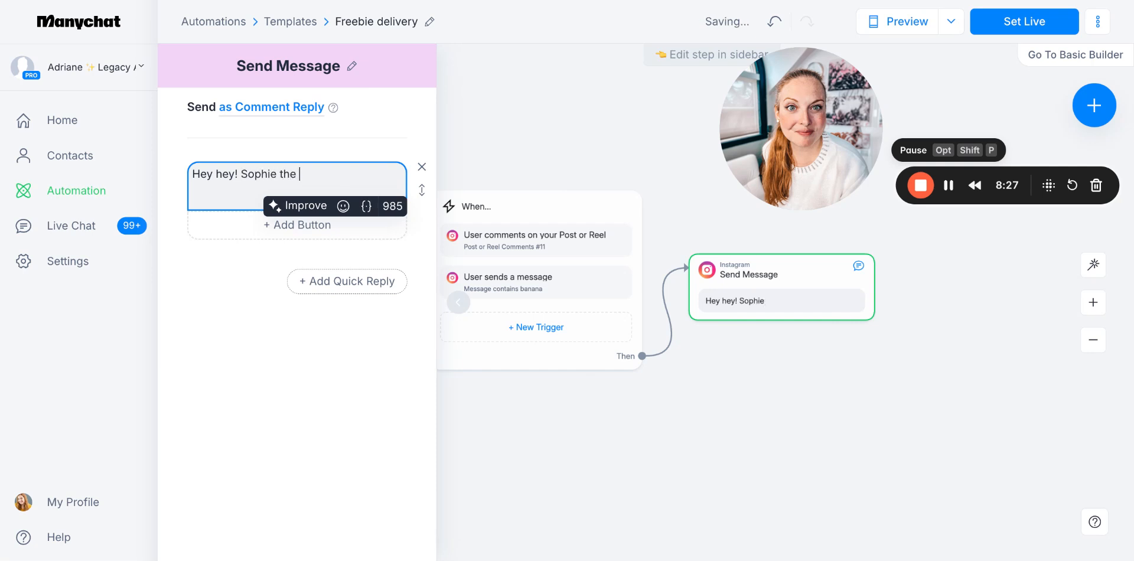
text(Soulbot here on behald of A)
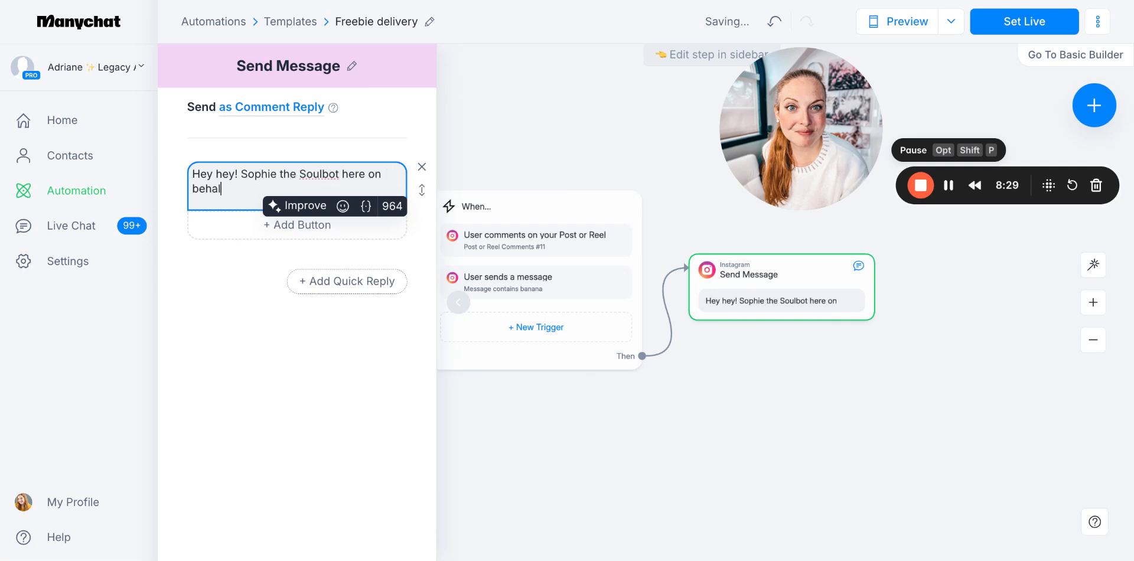
key(BackSpace)
key(BackSpace)
key(BackSpace)
key(BackSpace)
key(BackSpace)
text(f o)
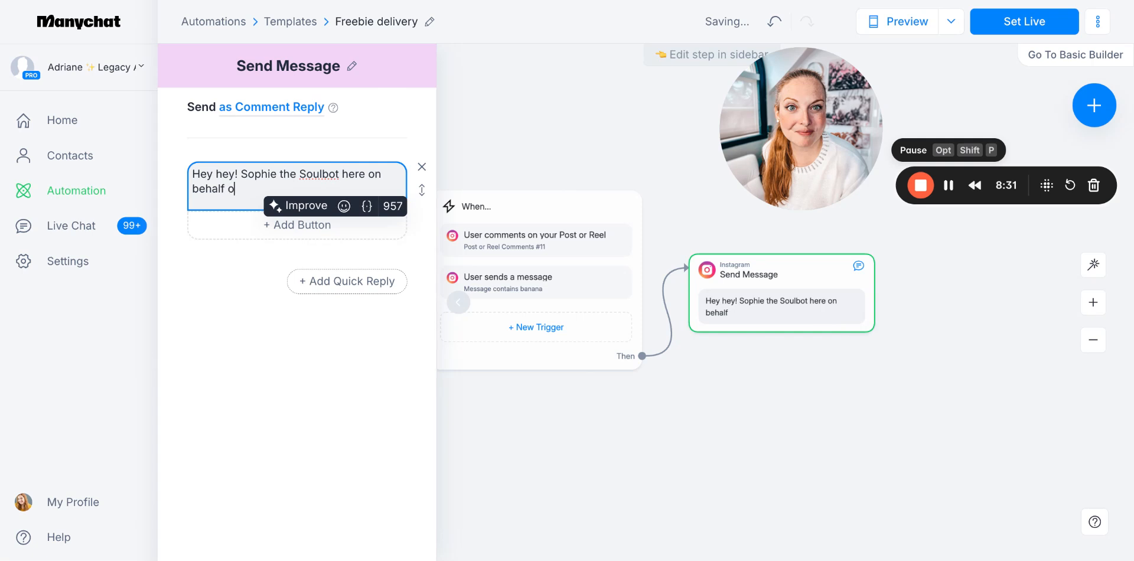
text(f Adriane and the Vis)
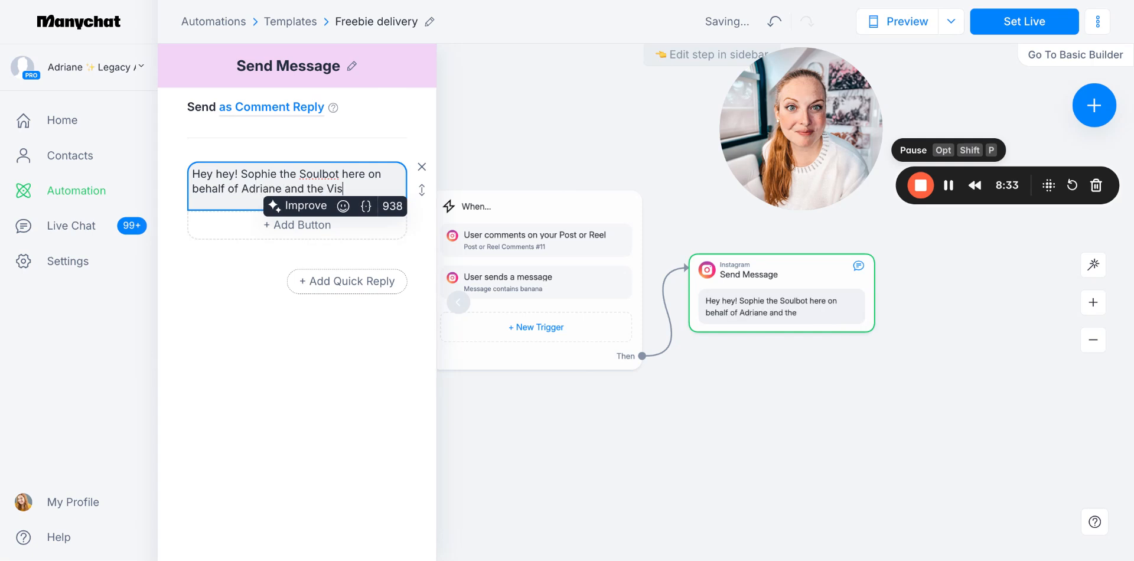
text(ionaries team!)
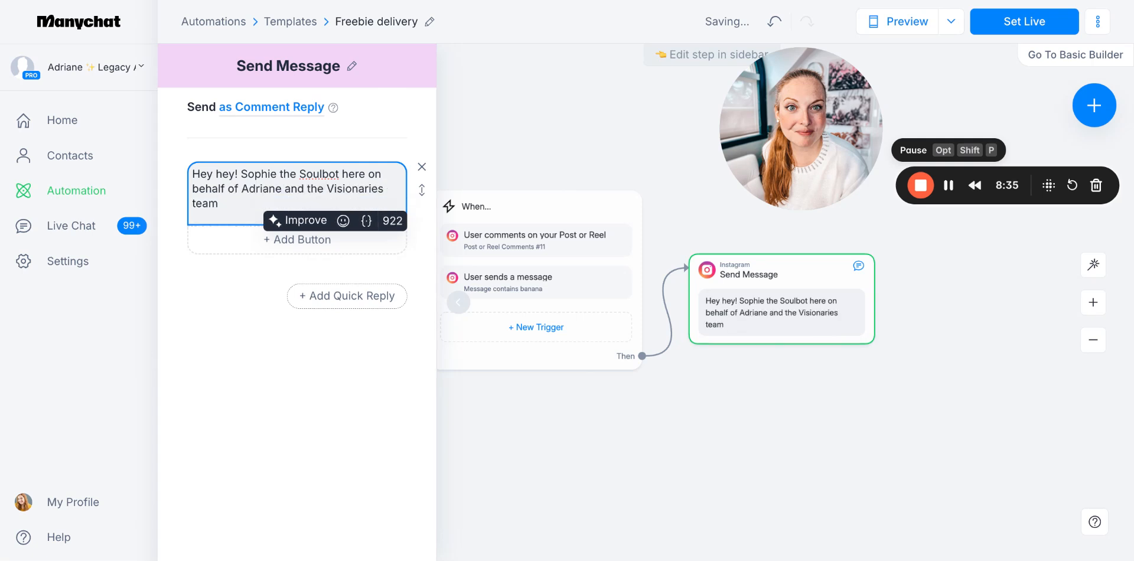
Add a second paragraph: "I'm so excited that you raised your hand for [X THING] :) Just want to check though..."
key(Return)
key(Return)
text(I'm so exc)
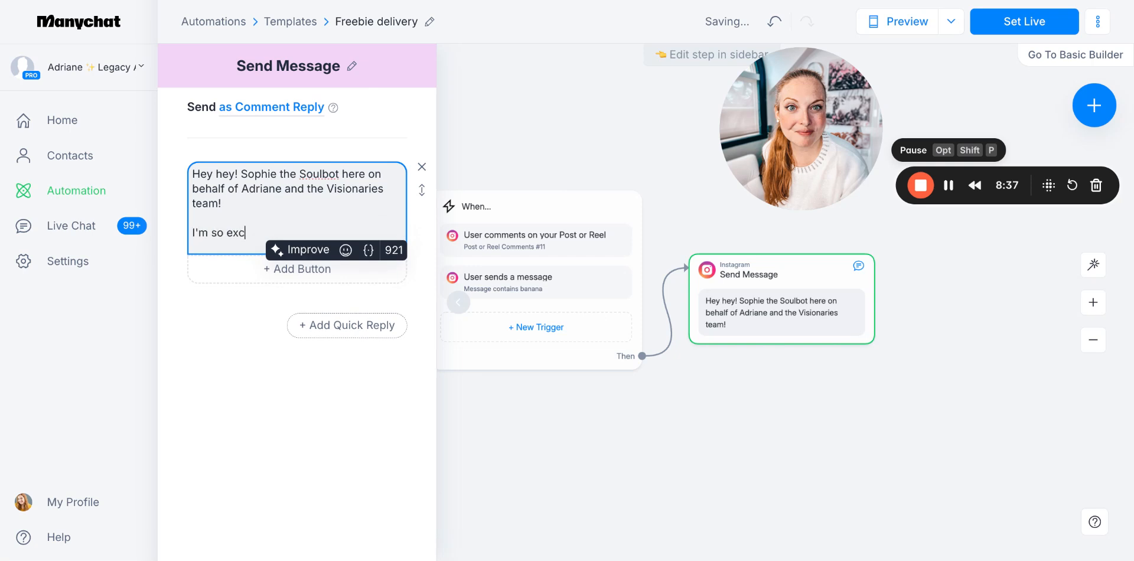
text(ited that you )
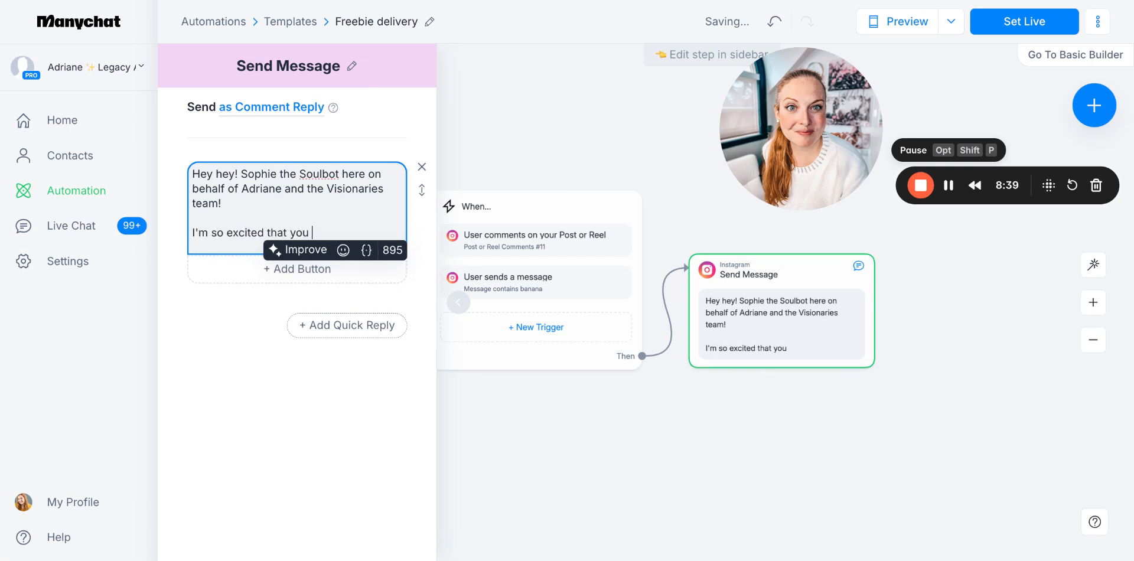
text(raised your hand)
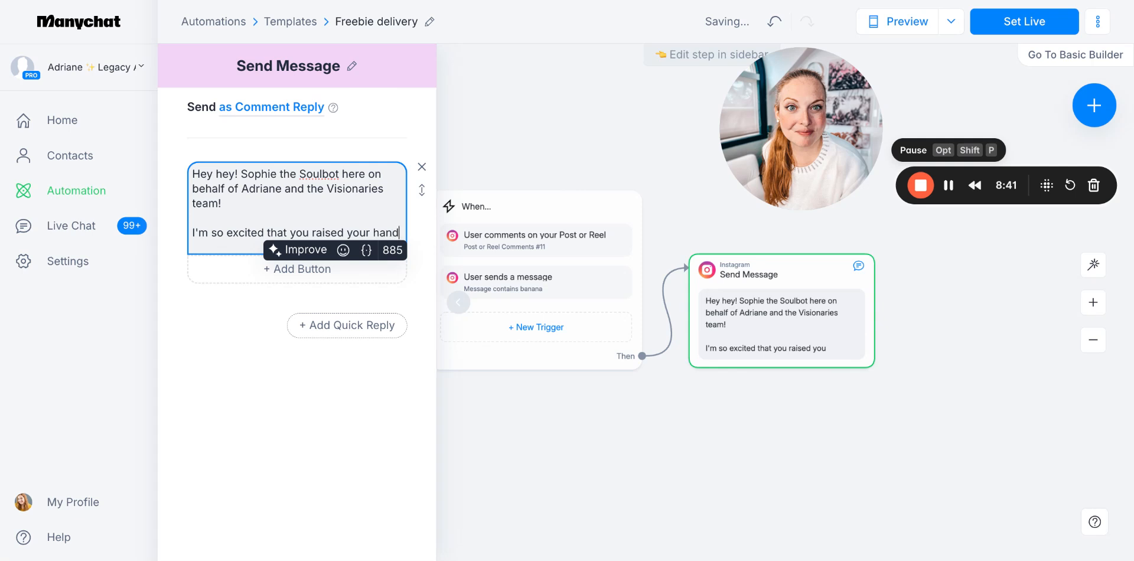
text( for )
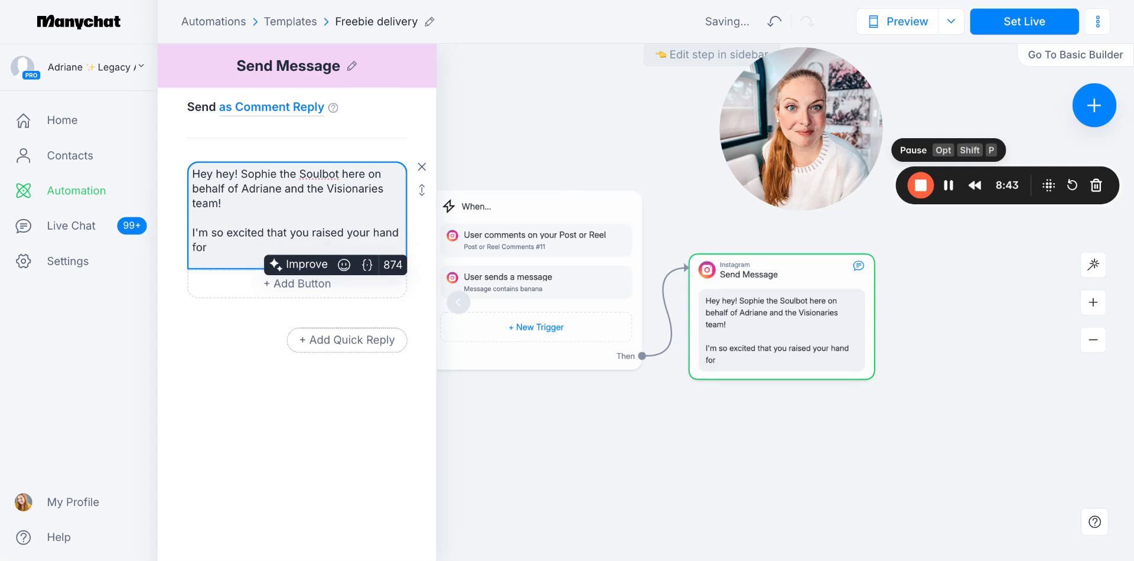
text([X THING])
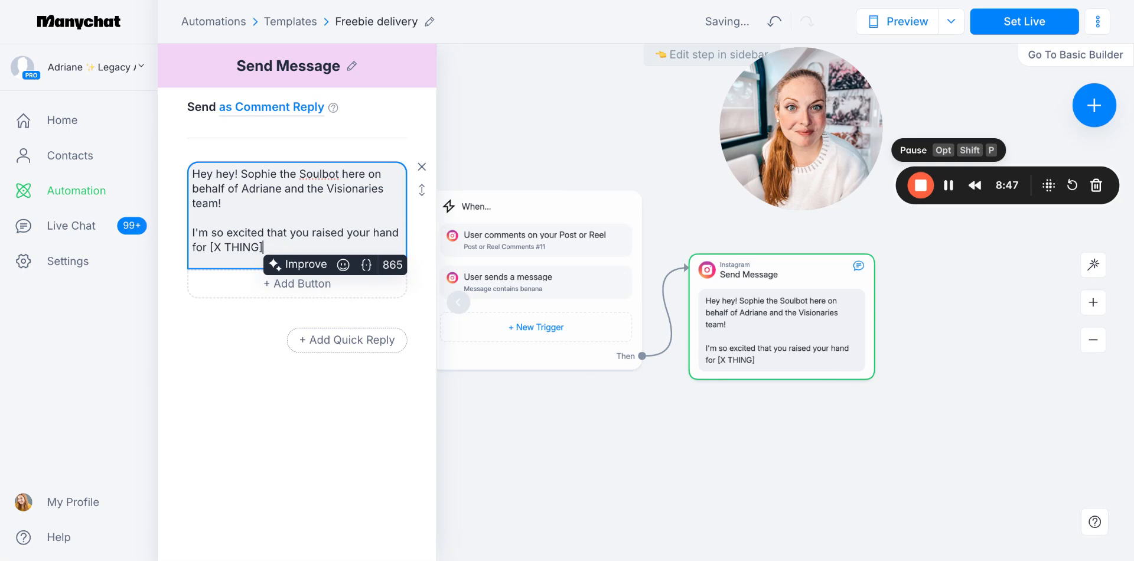
text( :) )
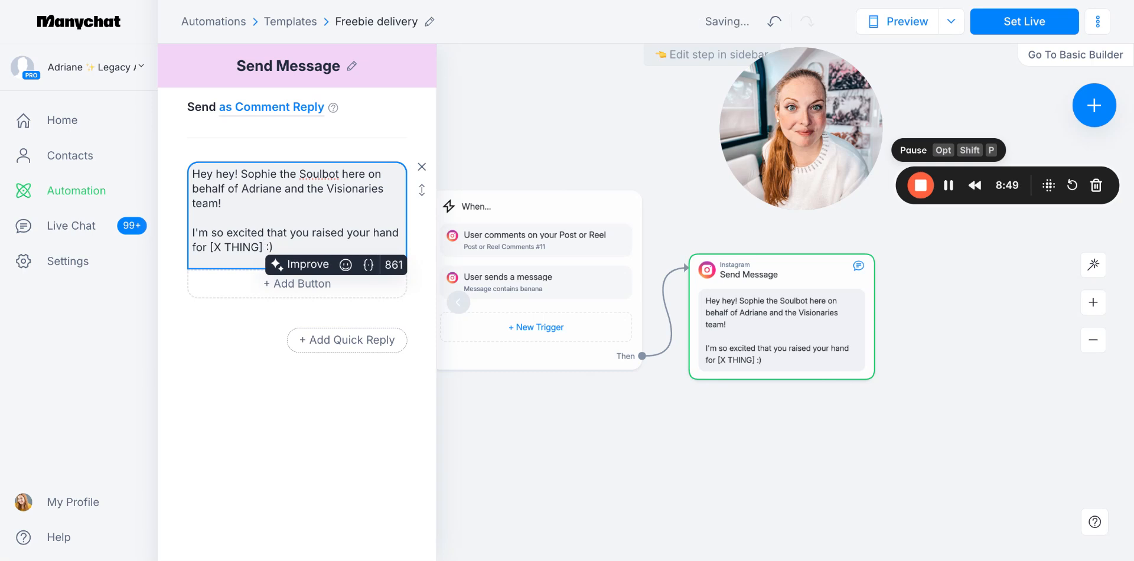
text(Just want)
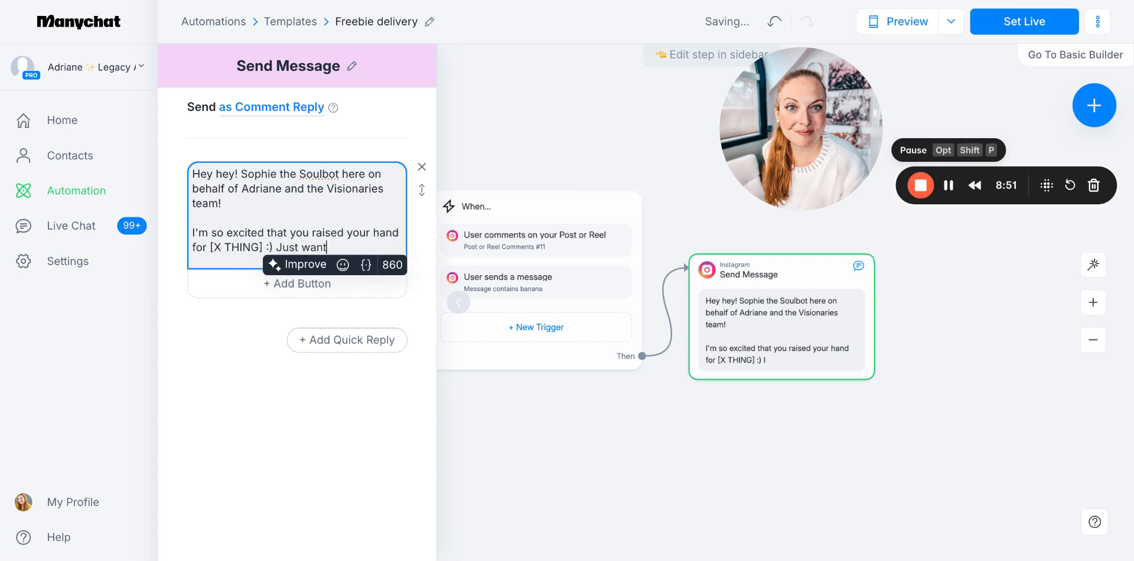
text( to check you)
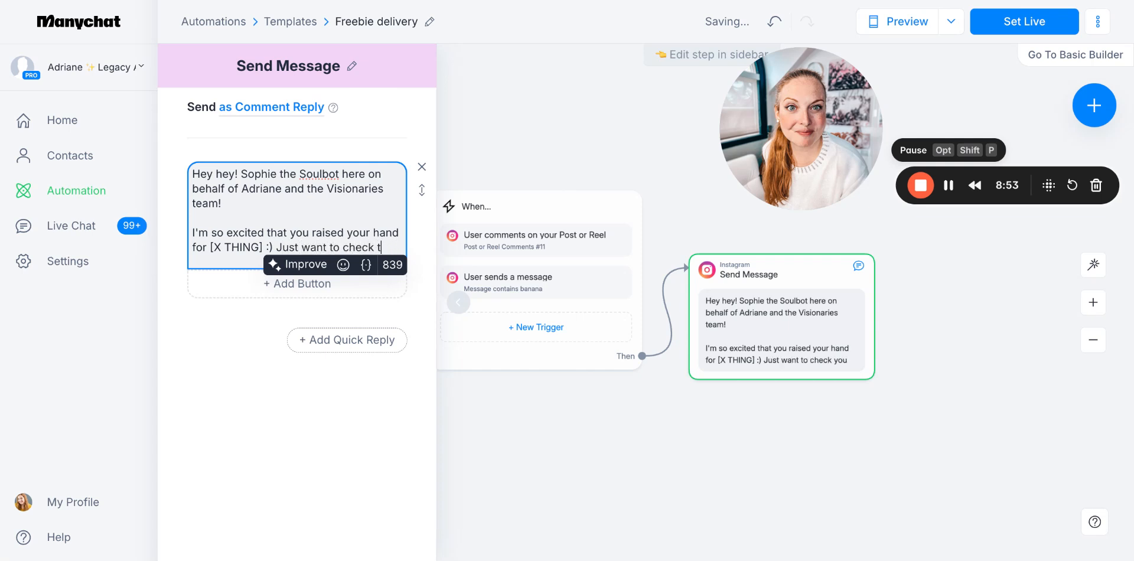
text(hough...)
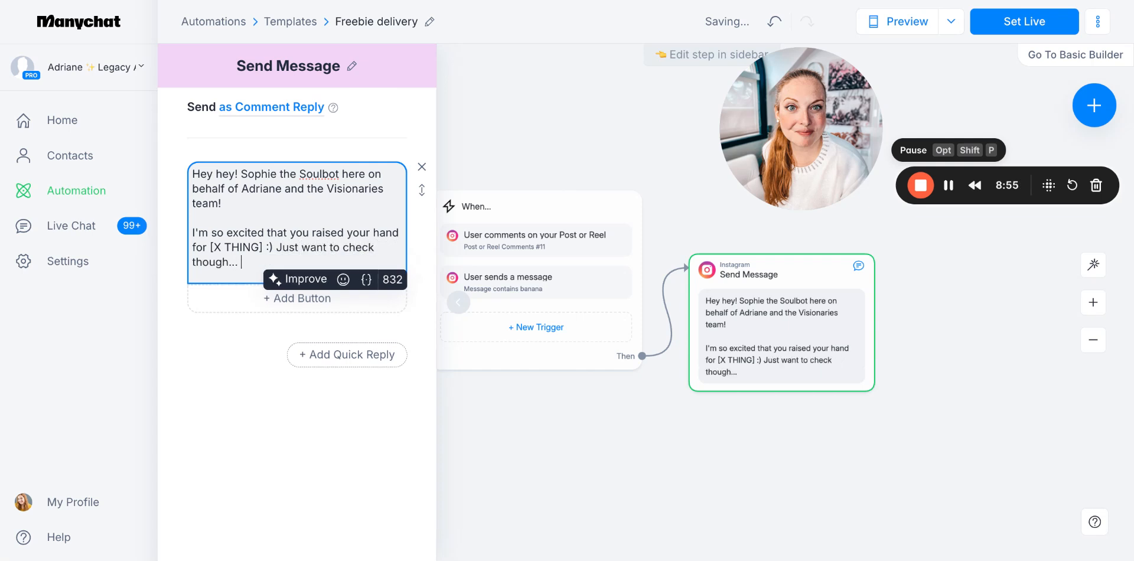
Add a closing paragraph to the message: "You DO want me to send that over, right?"
key(Return)
key(Return)
text(You DO want m)
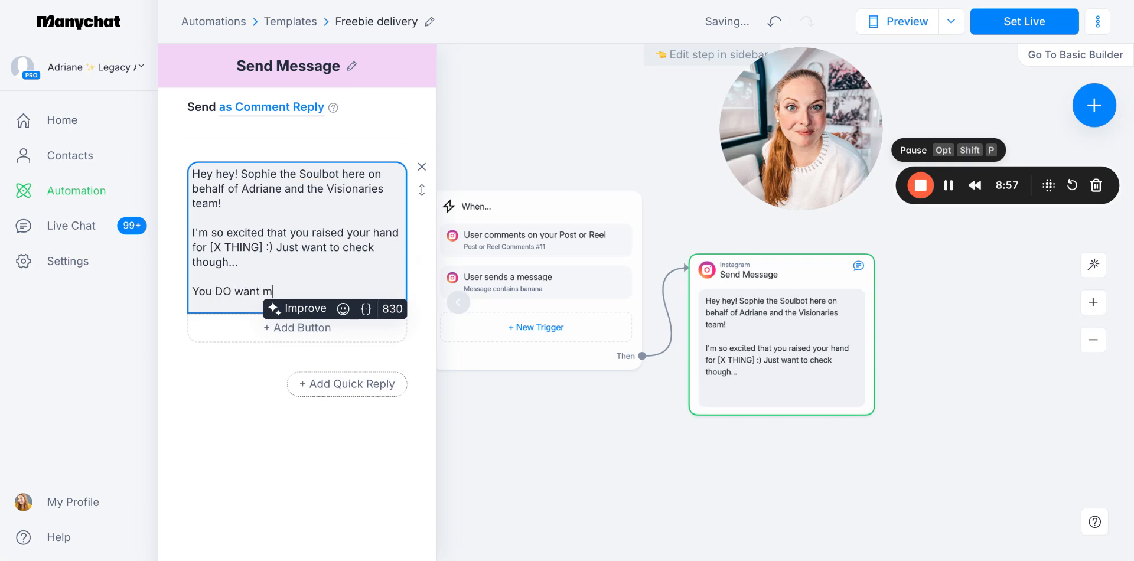
text(e to send that ov)
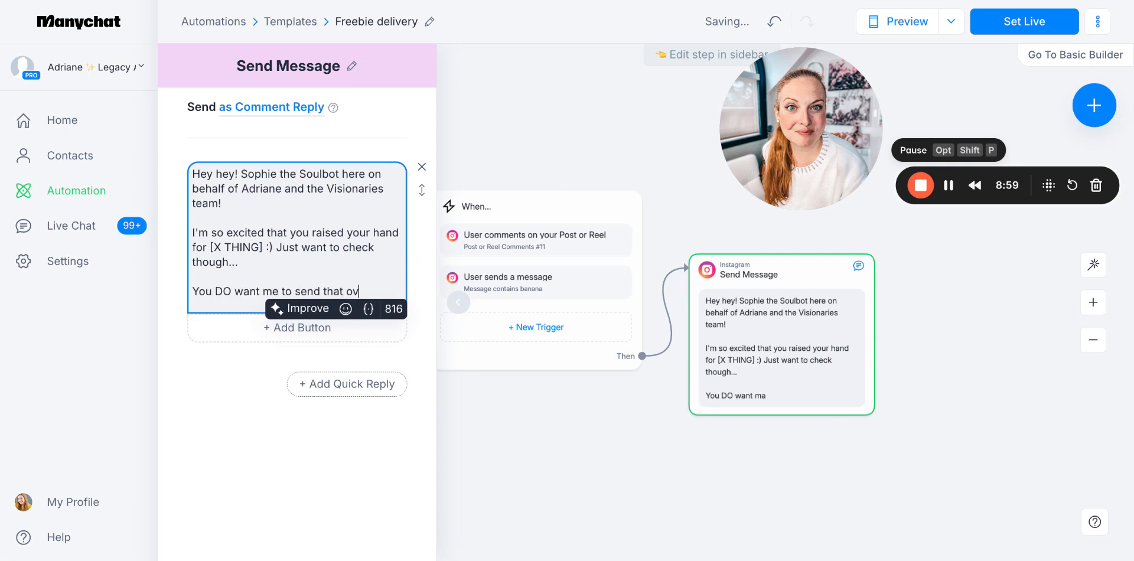
text(er, right?)
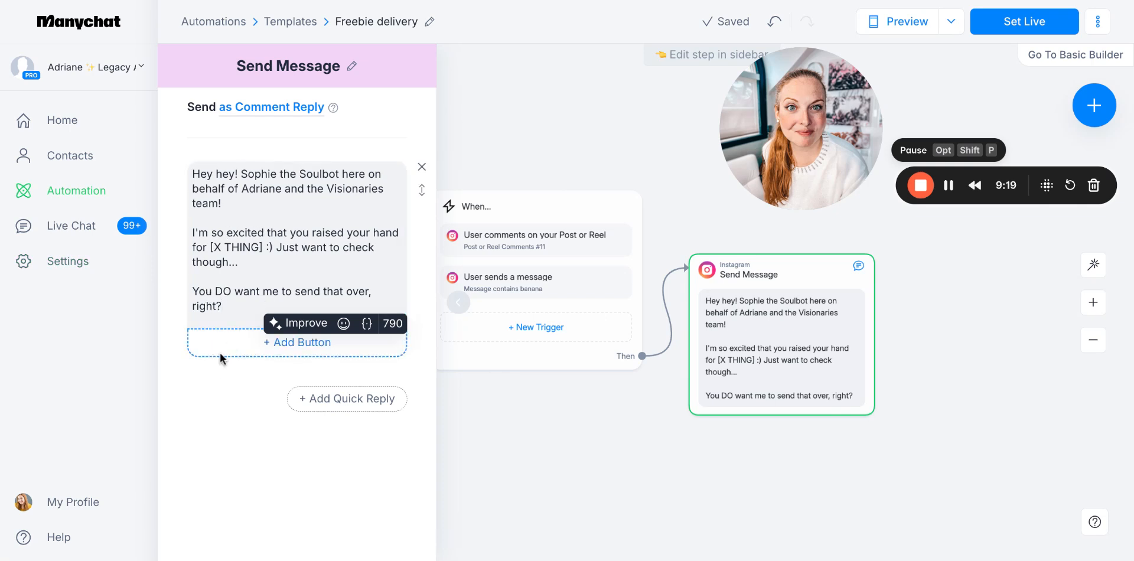
Add a button to the opening message that leads to a new Instagram Send Message step
click(241, 354)
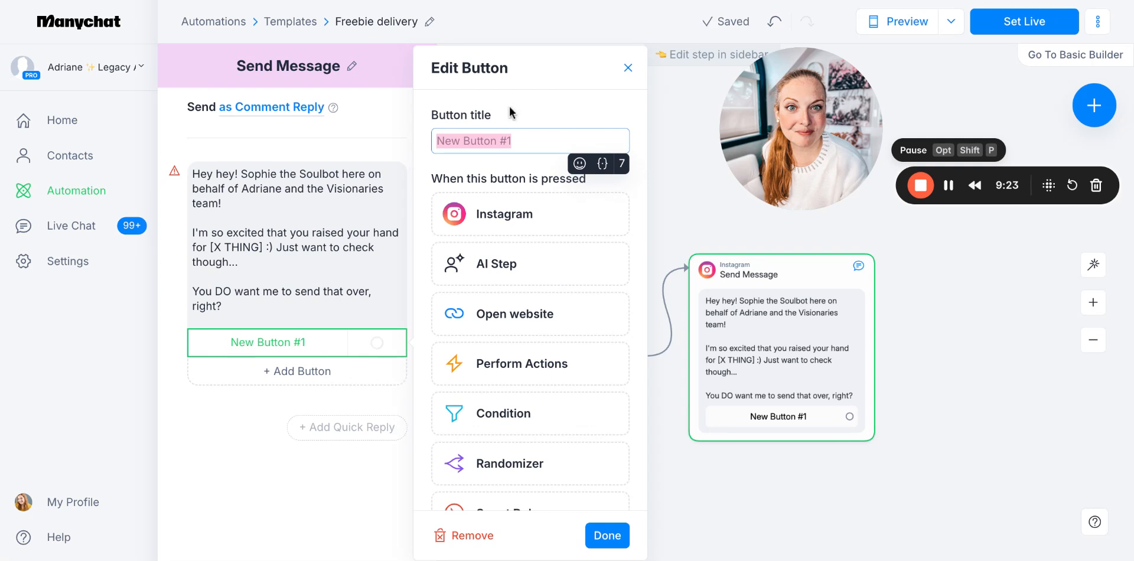
click(520, 214)
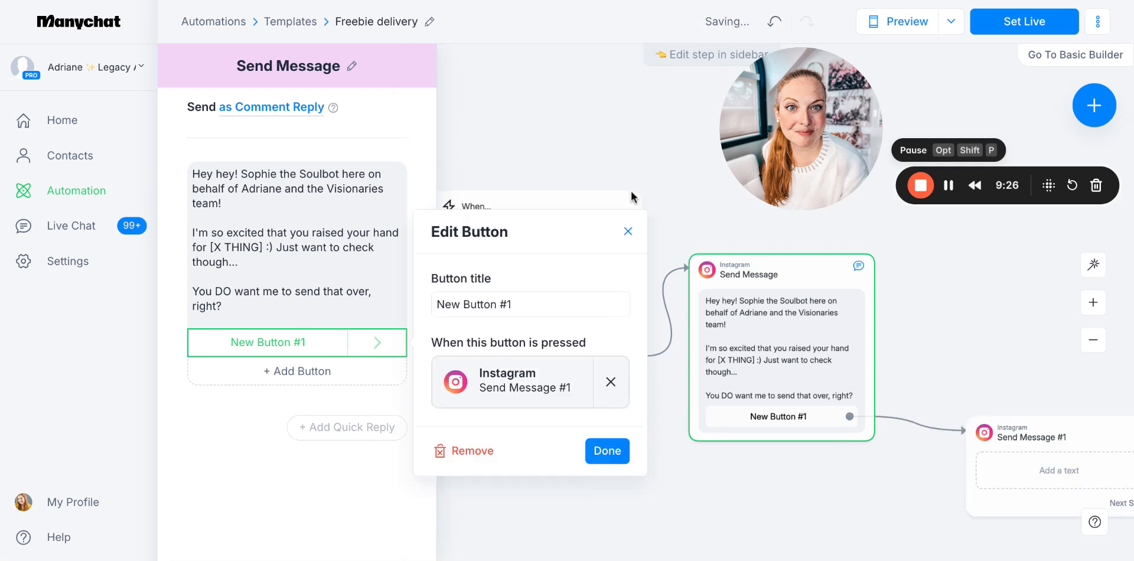
click(321, 347)
click(389, 344)
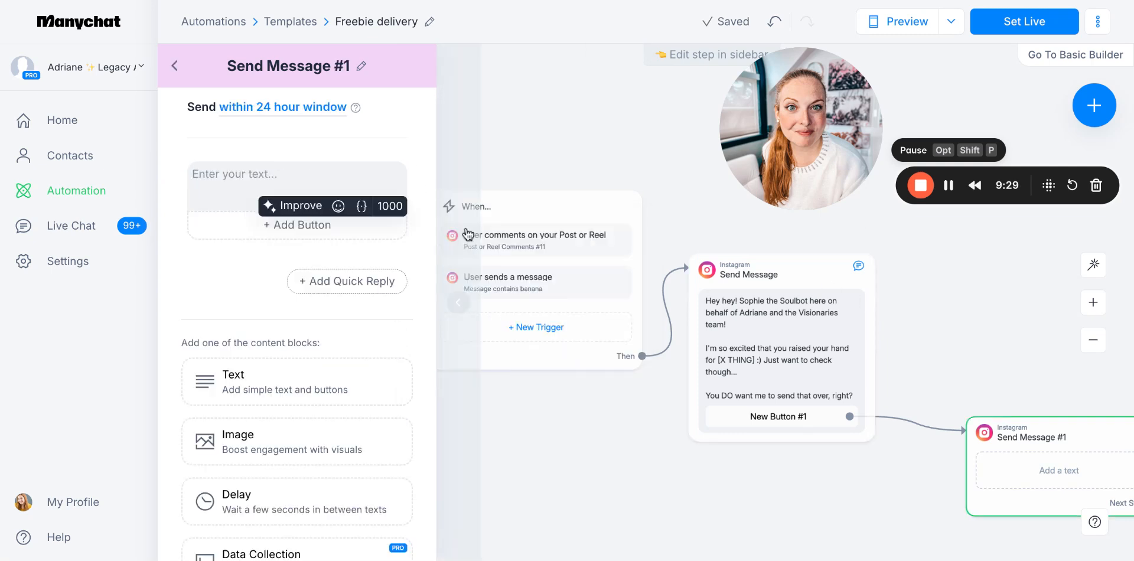
click(176, 65)
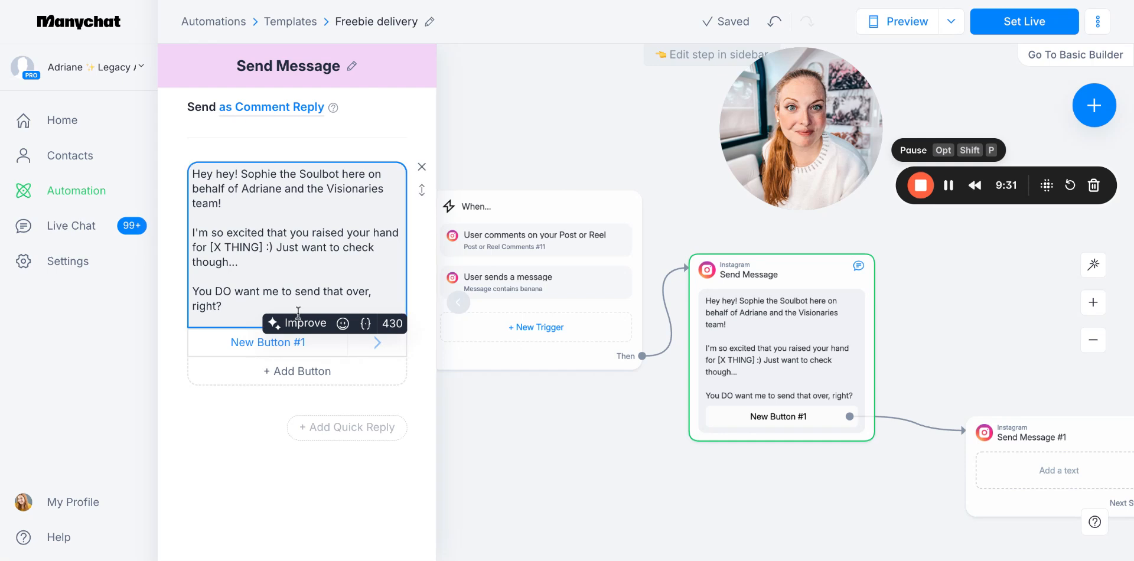
Title the opening message's button "YES, SEND IT!" with a dancer emoji at the end
click(288, 343)
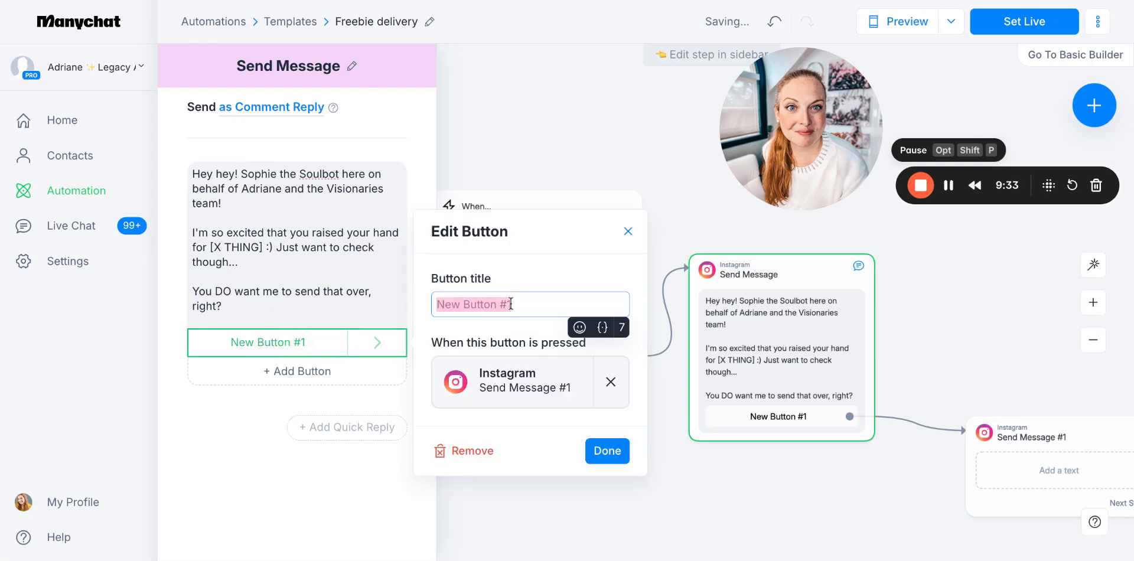
text(YES, YES)
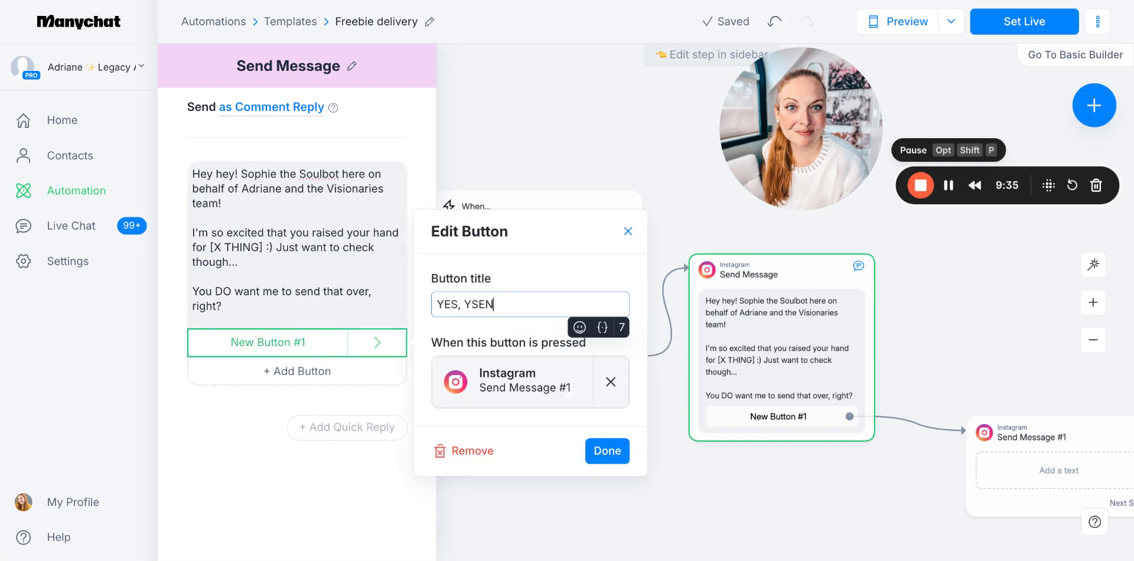
key(BackSpace)
key(BackSpace)
key(BackSpace)
text(SEND IT!)
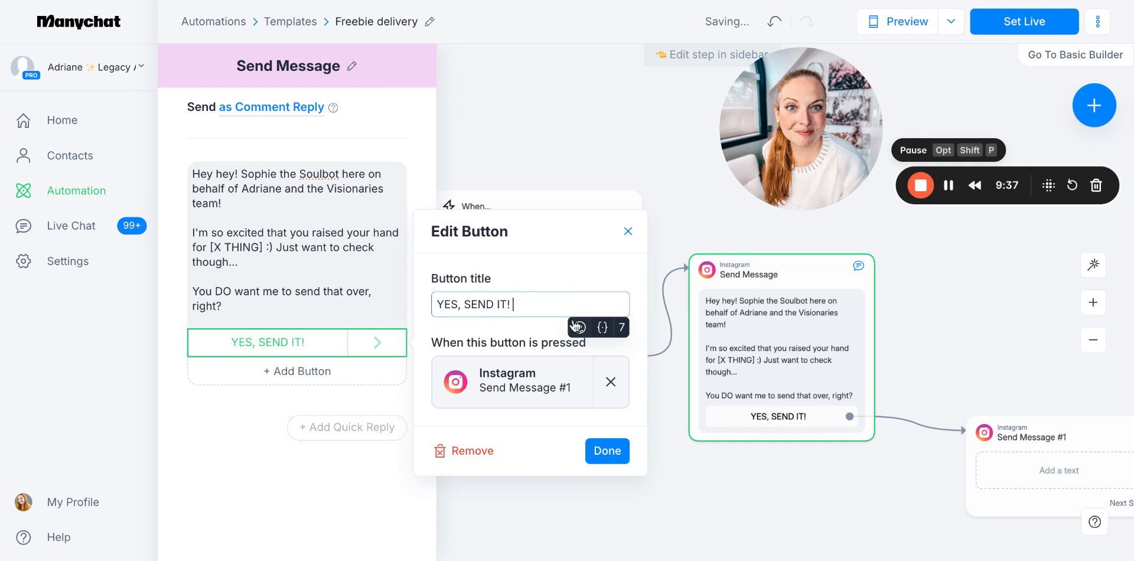
click(579, 327)
click(498, 443)
click(593, 452)
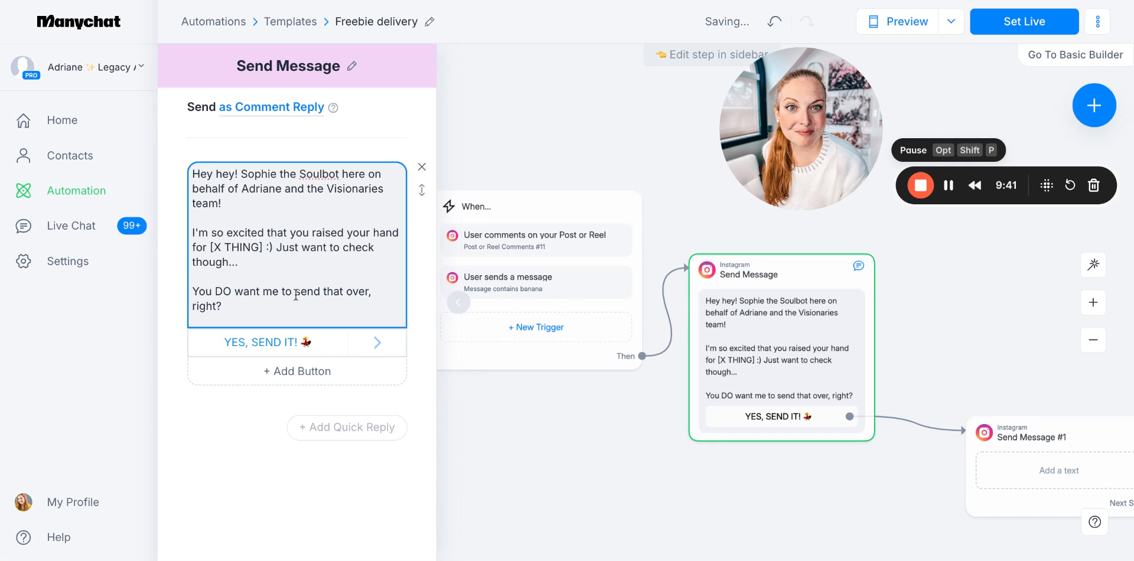
Add a second button titled "Whoops, no thanks! 😅" that leads to another new Instagram message
click(319, 371)
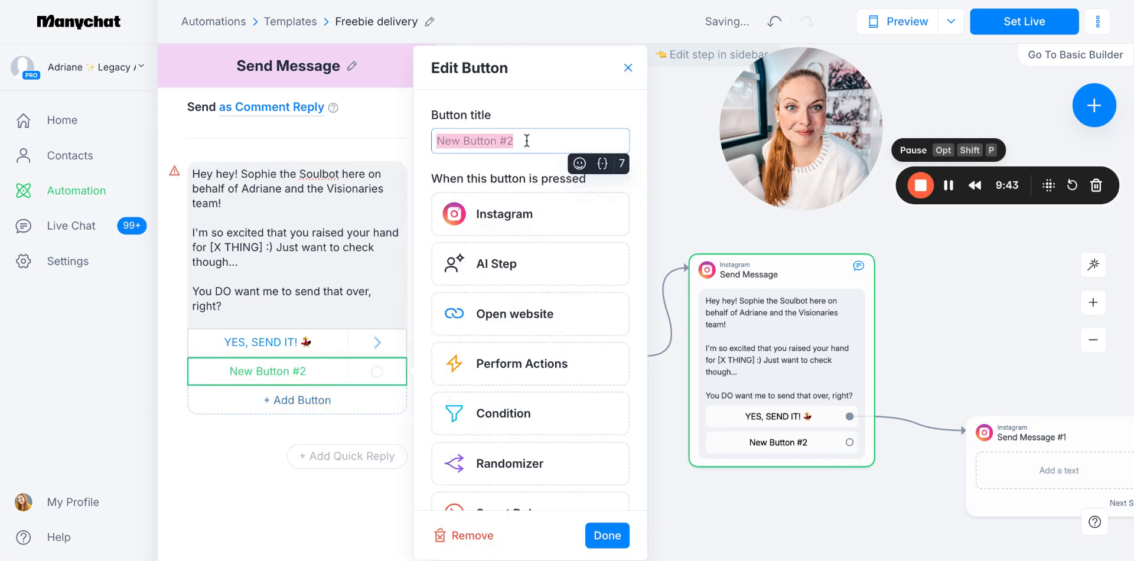
text(Whoops, )
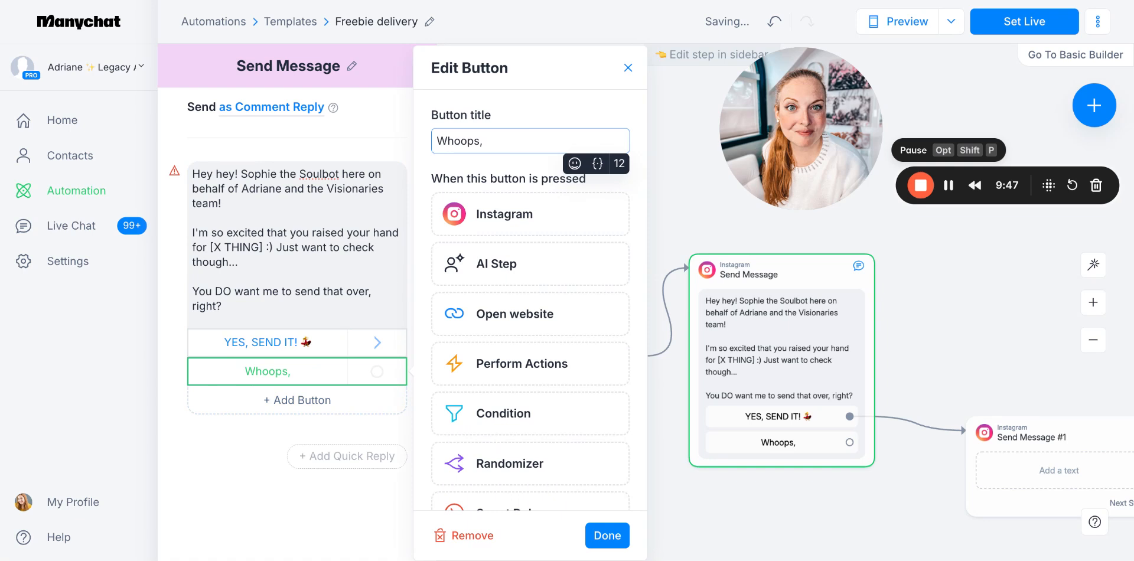
text(no thanks!)
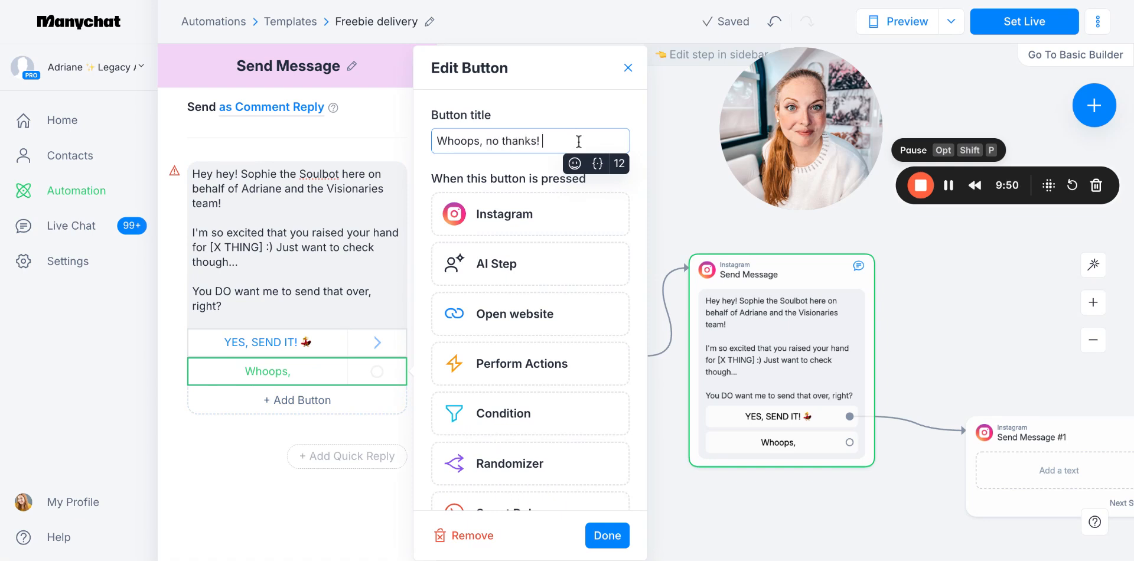
click(575, 163)
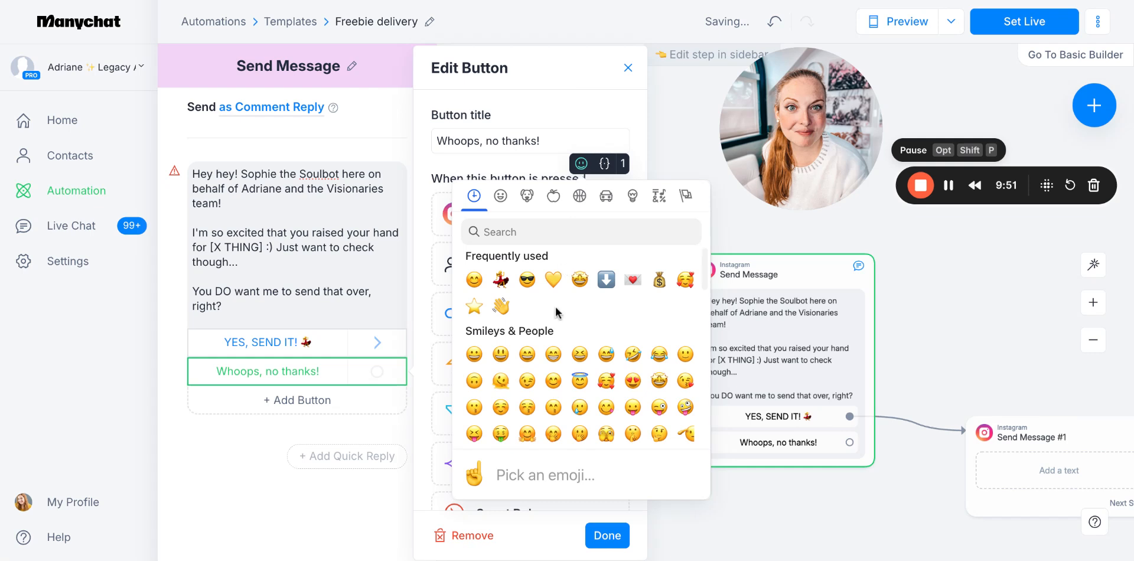
click(606, 354)
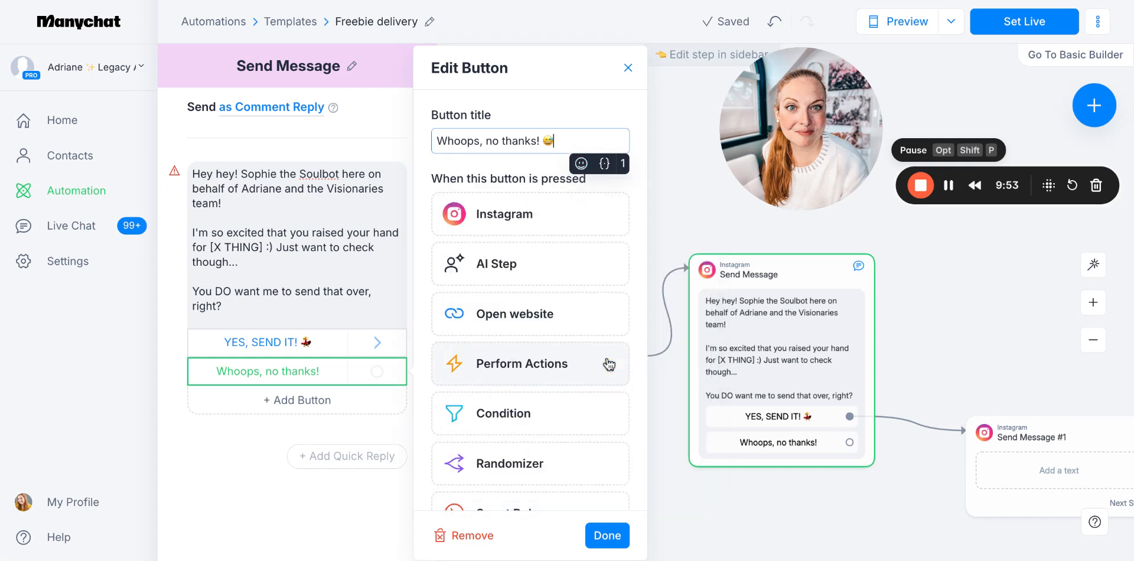
click(531, 215)
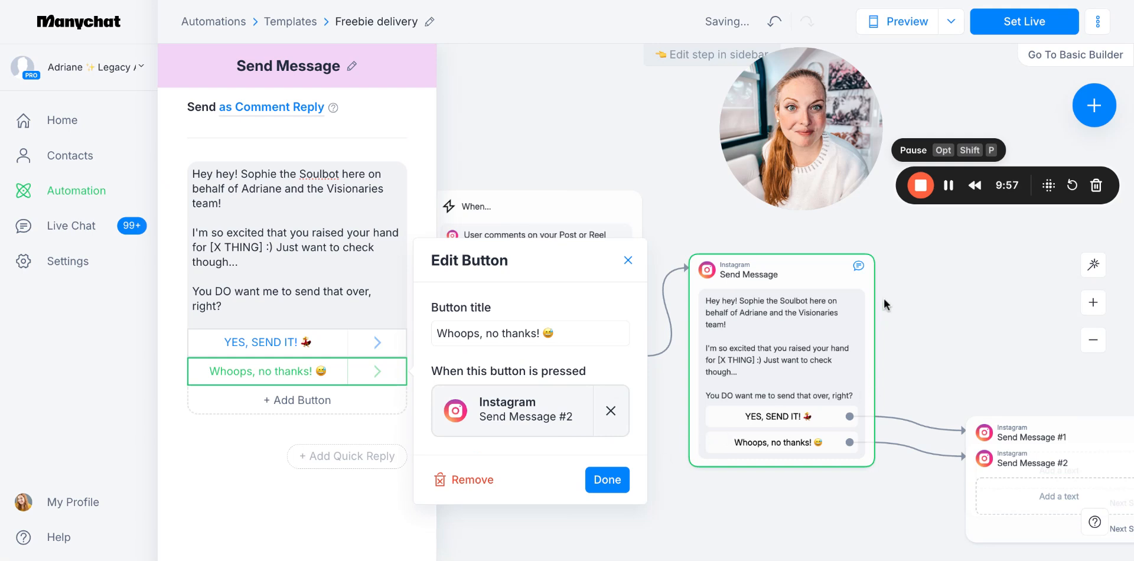
click(594, 115)
Separate the two overlapping follow-up message blocks, placing Send Message #1 above Send Message #2 beside the opening message
scroll(880, 359, right, 8)
scroll(881, 360, down, 2)
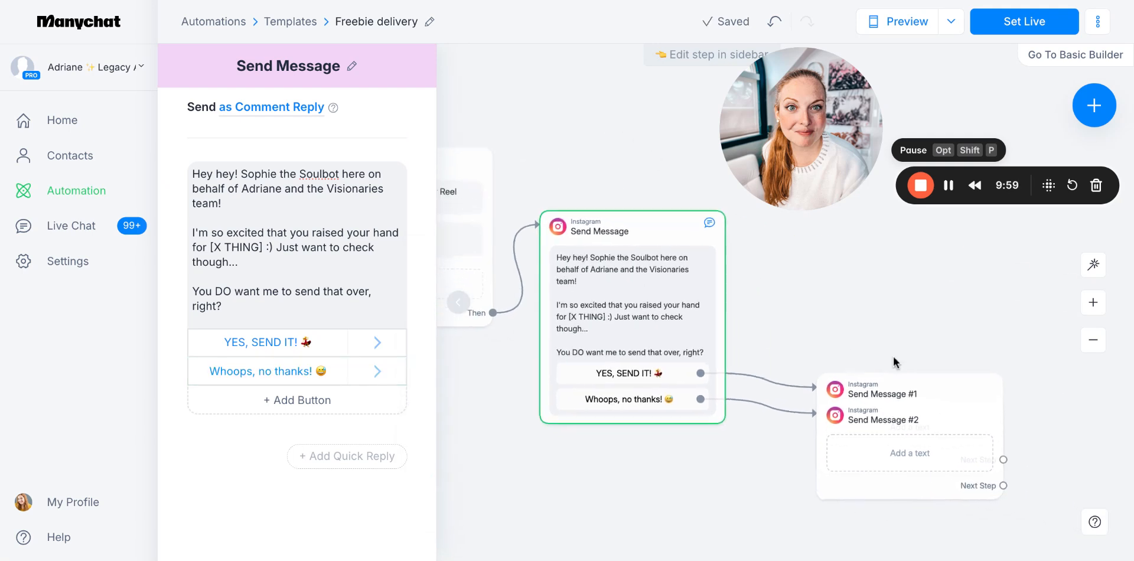
drag(788, 323, 771, 220)
drag(810, 336, 779, 376)
click(752, 224)
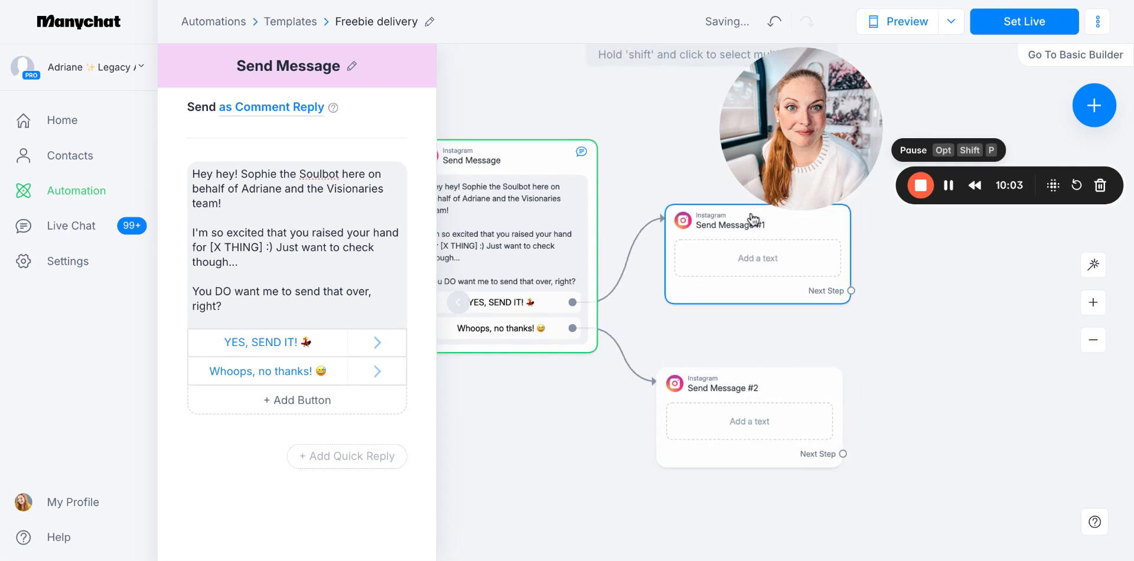
drag(745, 235, 737, 266)
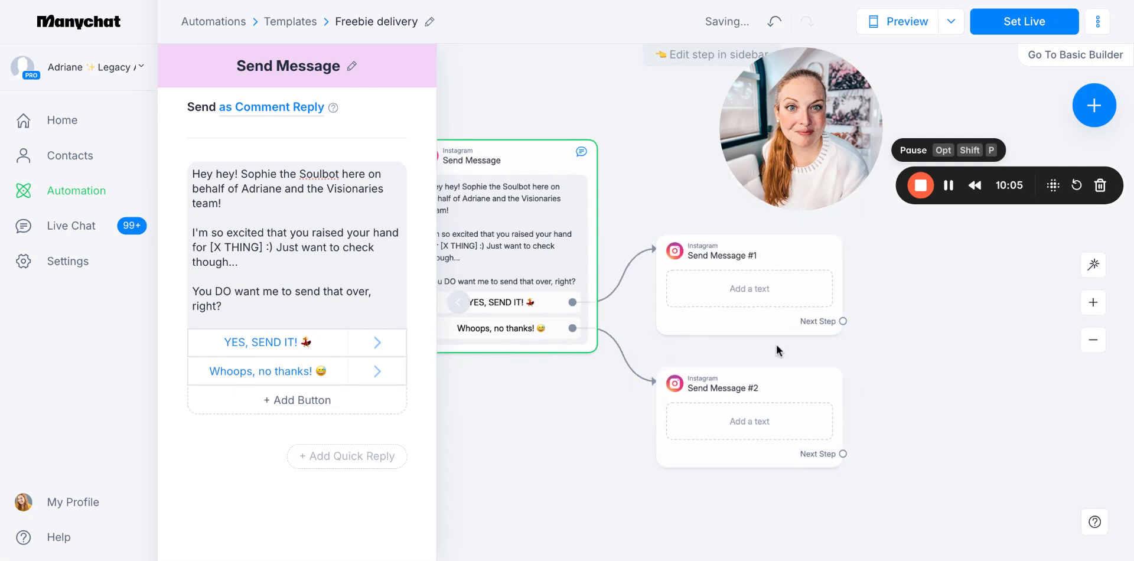
Start the Send Message #2 text with a laughing emoji and "No worries at all, that's why I wanted to check!"
click(758, 387)
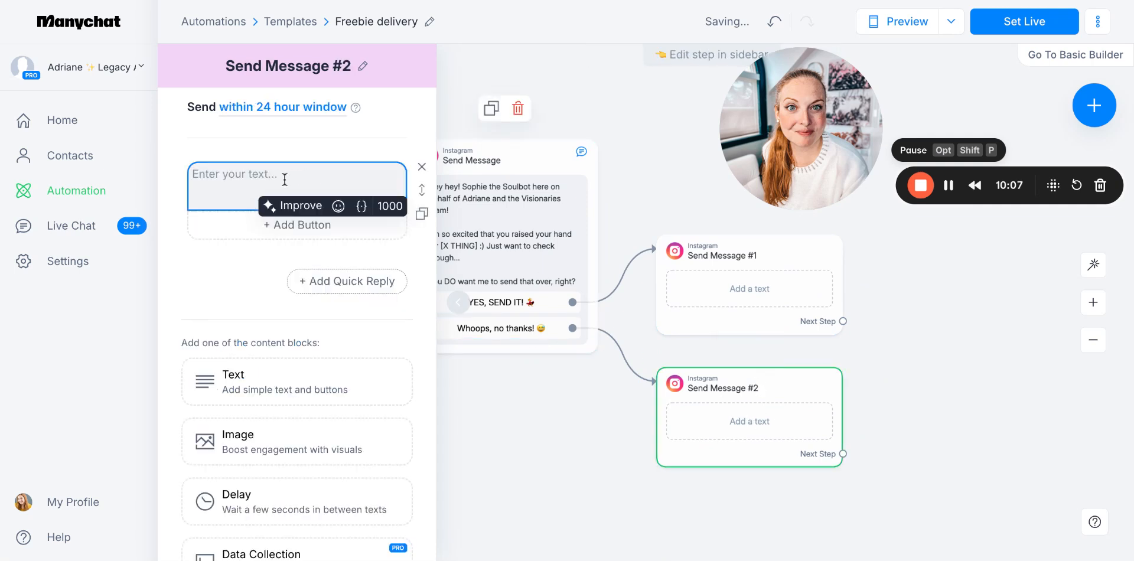
click(338, 206)
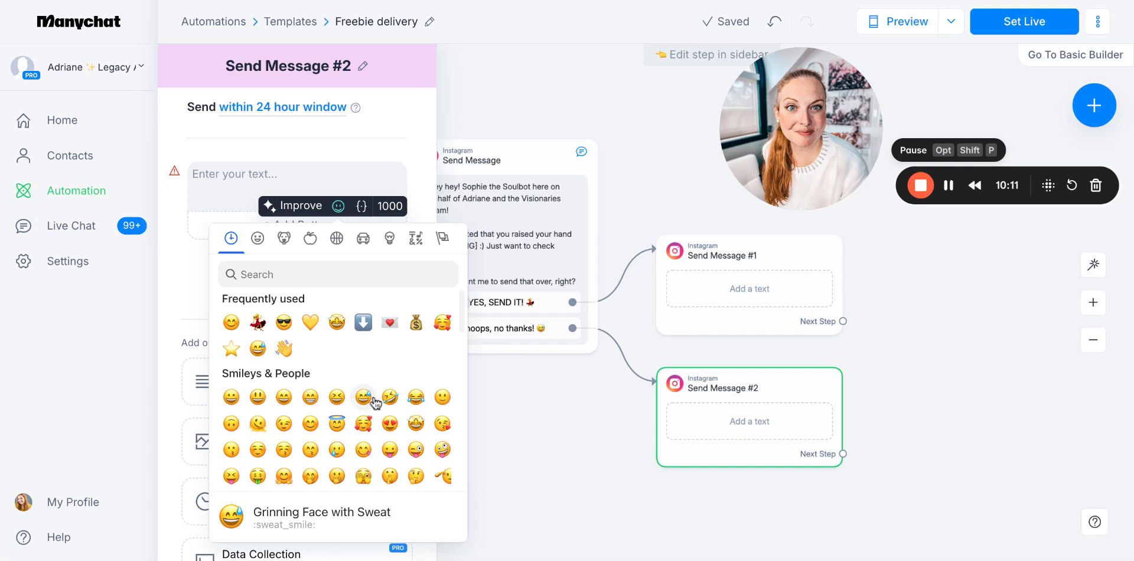
click(366, 399)
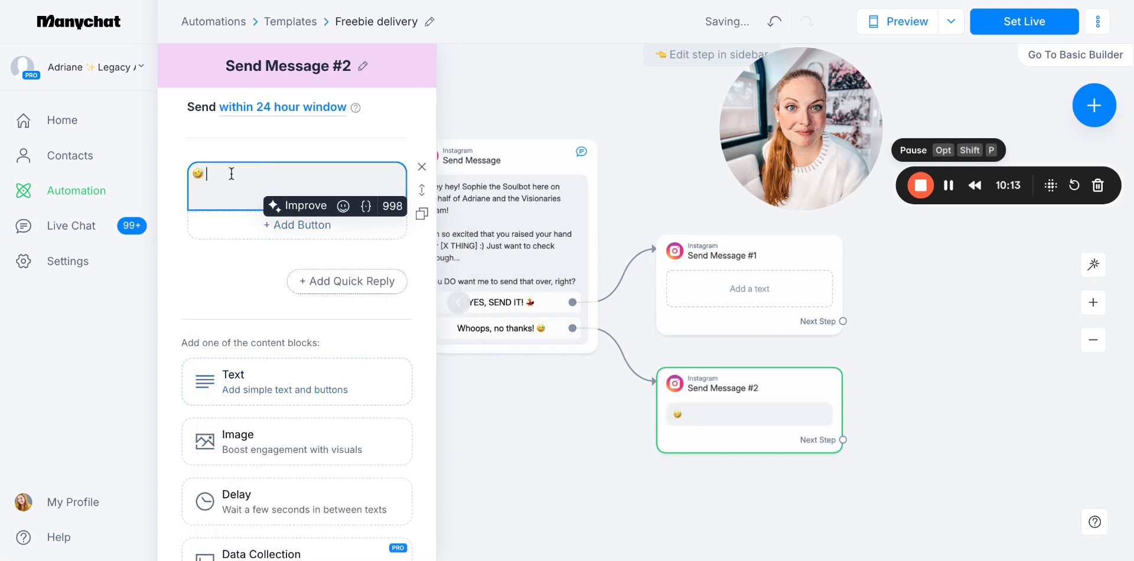
text(No worries at al)
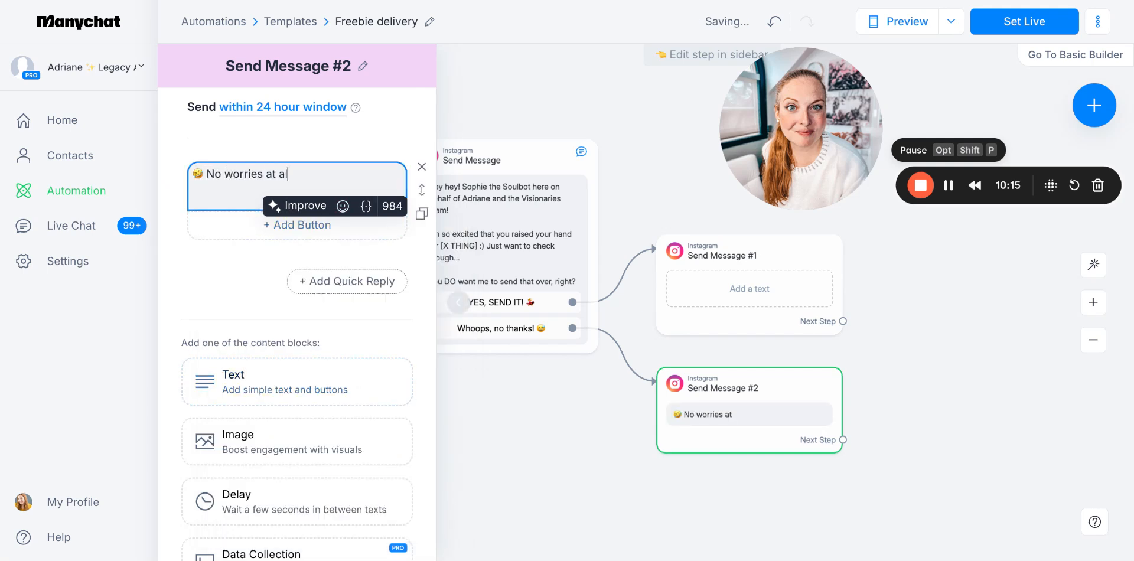
text(l, that)
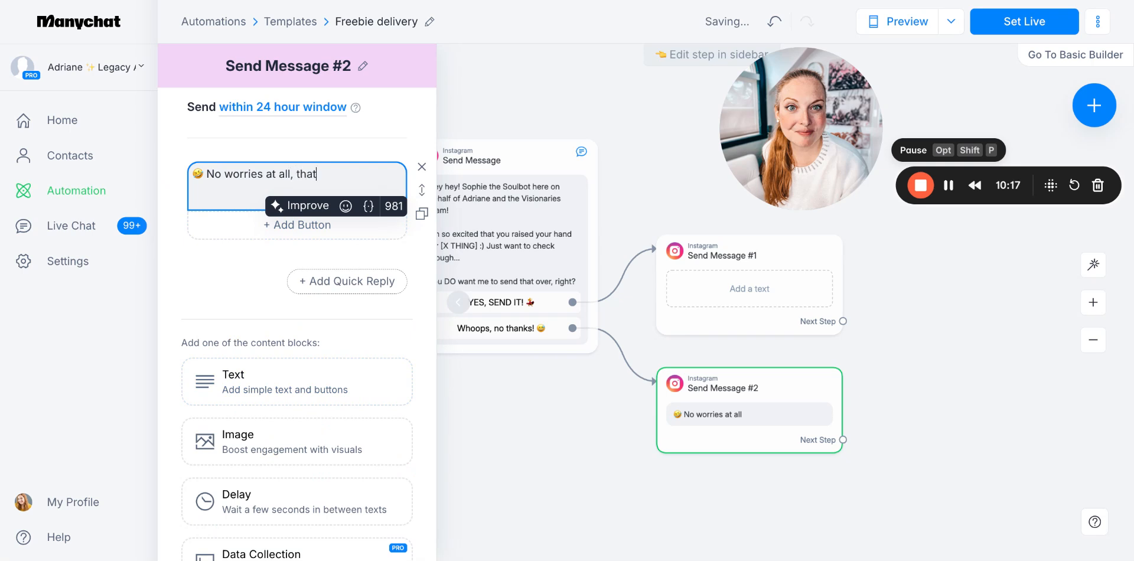
text('s why I wanted to chekc!)
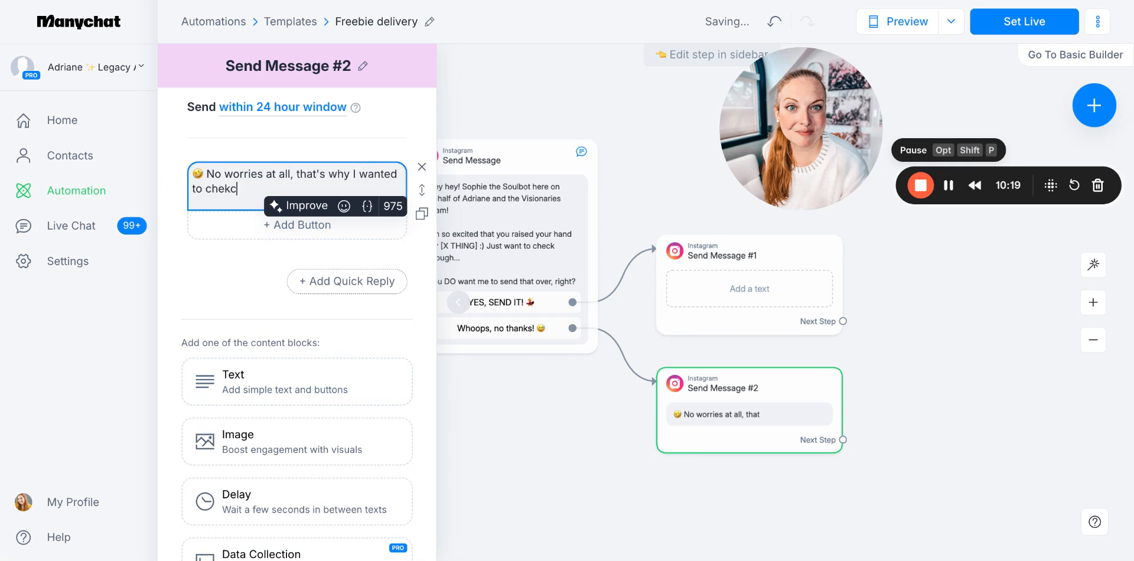
key(BackSpace)
key(BackSpace)
key(BackSpace)
key(BackSpace)
text(ck!)
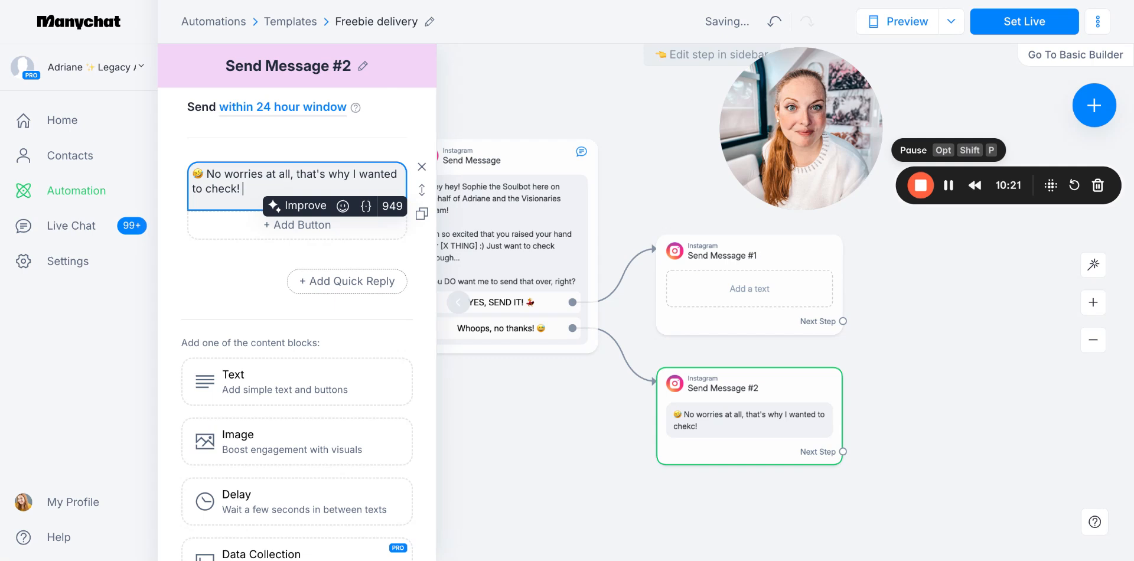
Add a second paragraph to the decline message: "Always here if you need us – have a great day!"
key(Return)
key(Return)
text(Always ere if you)
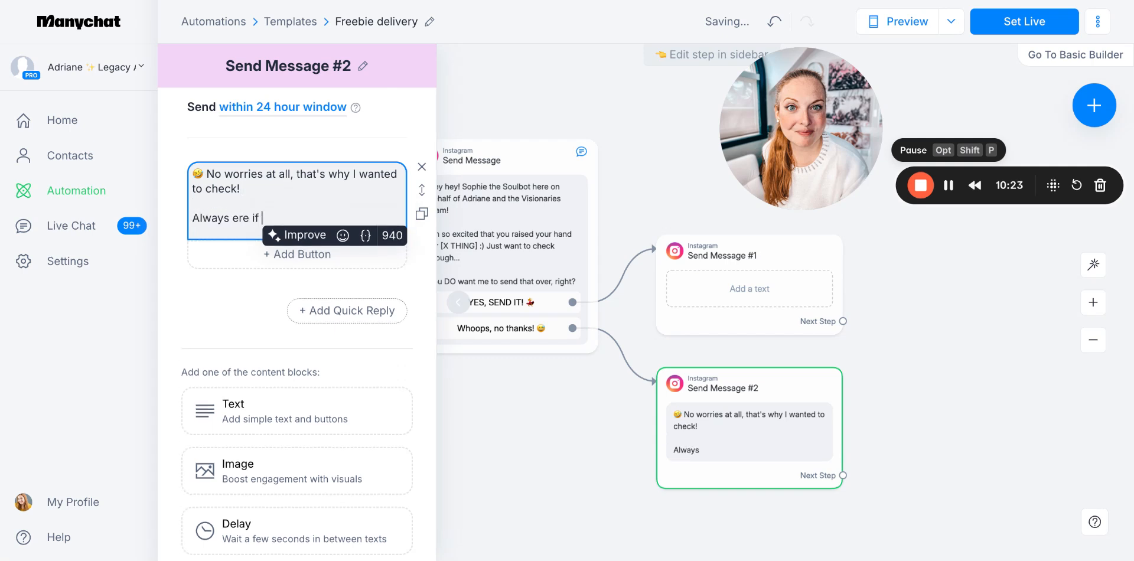
key(BackSpace)
key(BackSpace)
key(BackSpace)
key(BackSpace)
key(BackSpace)
key(BackSpace)
key(BackSpace)
key(BackSpace)
key(BackSpace)
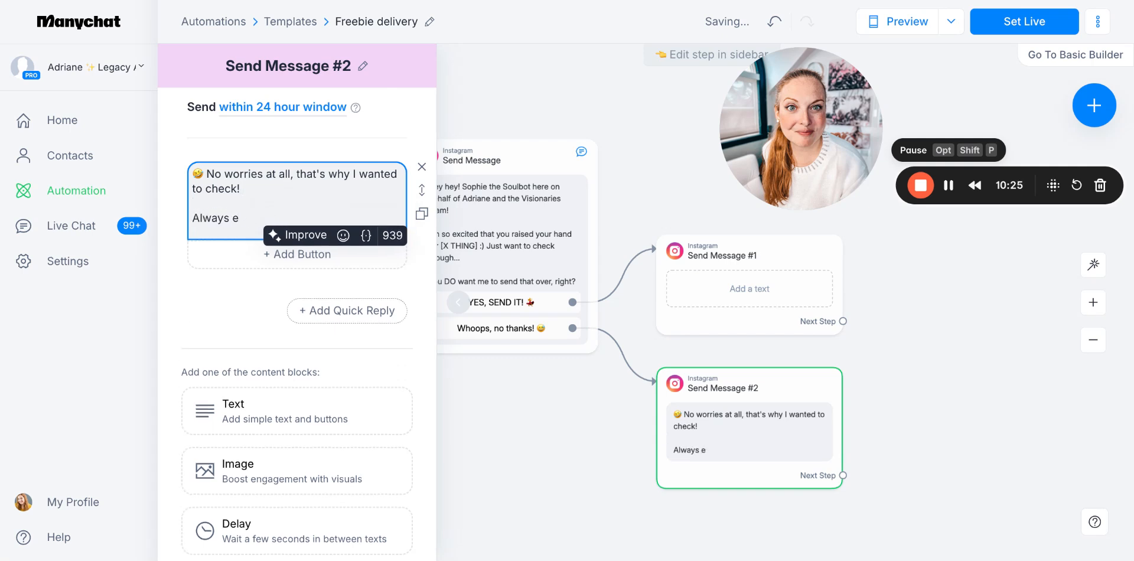
key(BackSpace)
text(here if you need us)
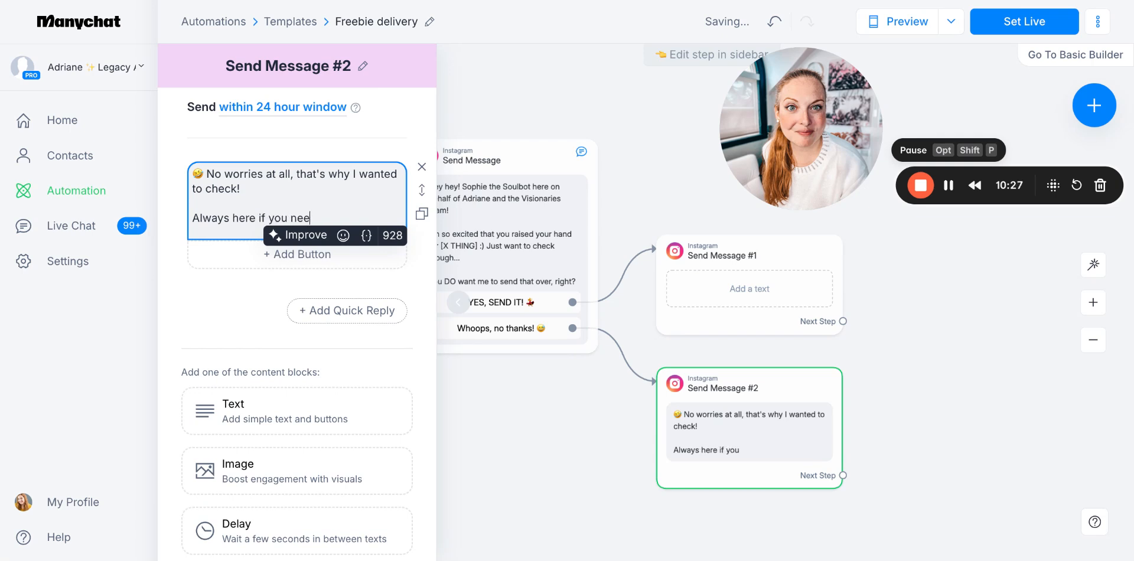
text( – have a g)
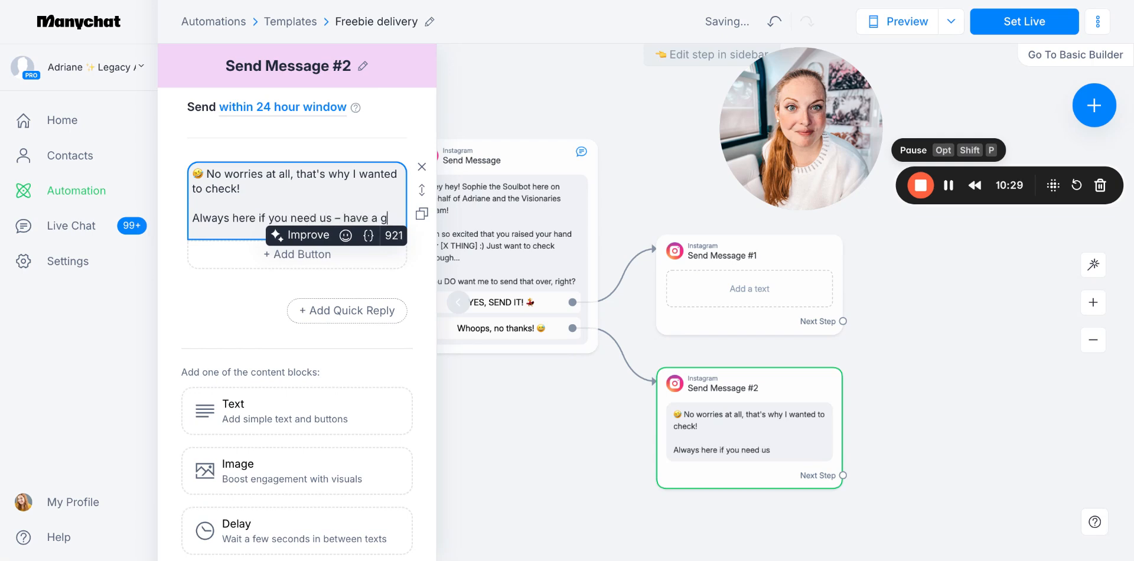
text(reat day!)
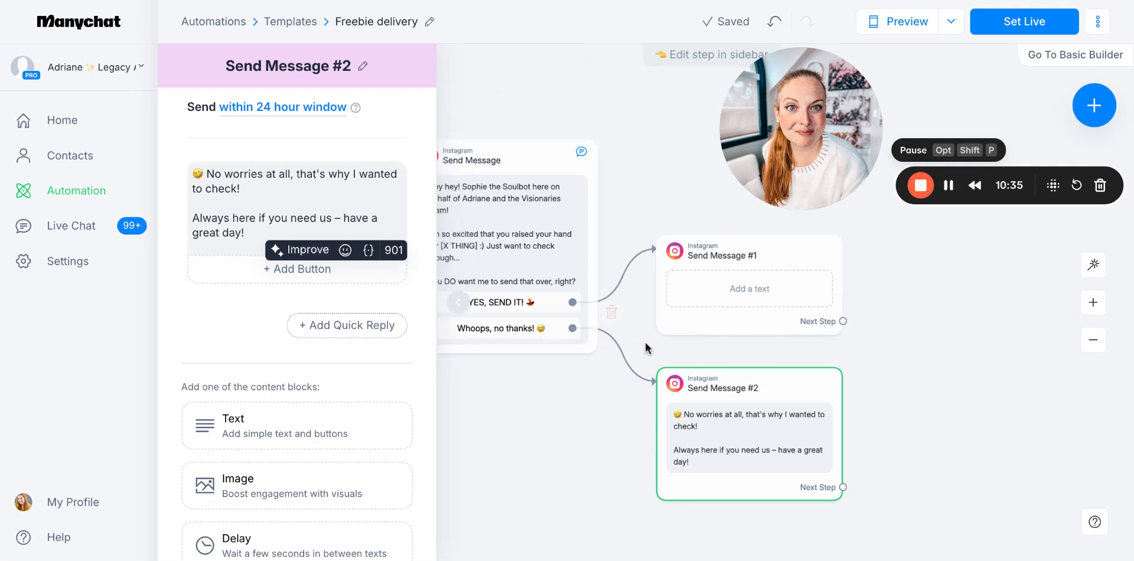
Enter "Woohoo! Here ya go! 😎" as the text of Send Message #1
click(759, 249)
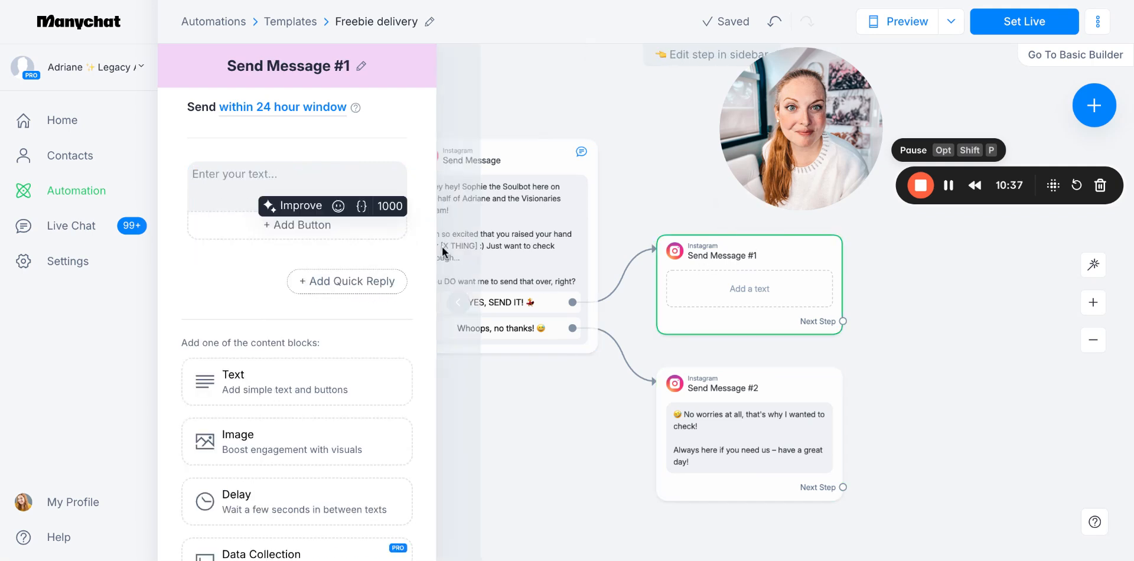
click(268, 170)
text(Woohoo! )
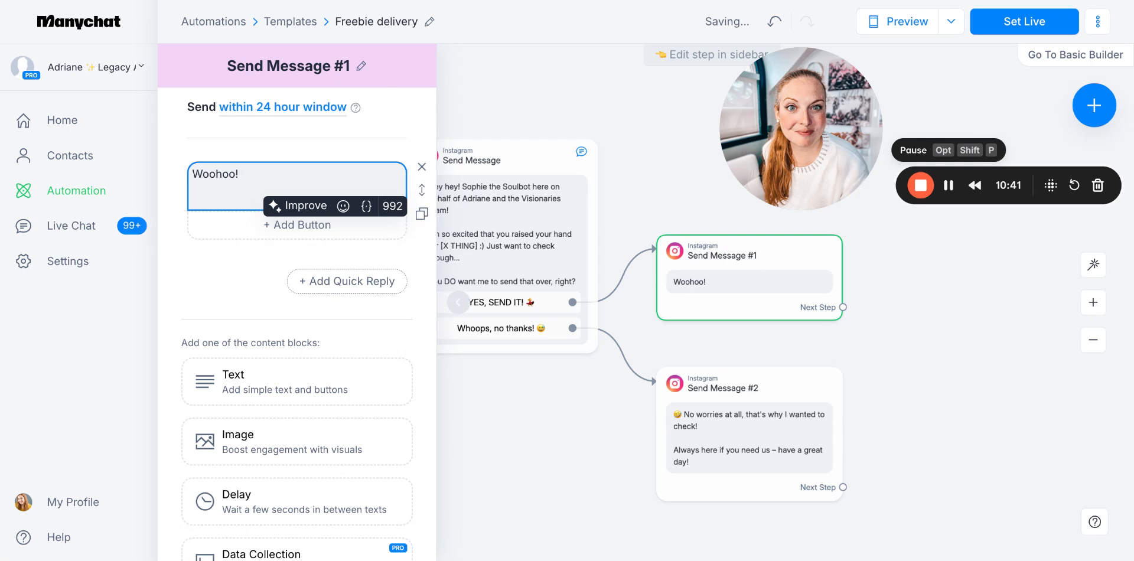
text(Here ya )
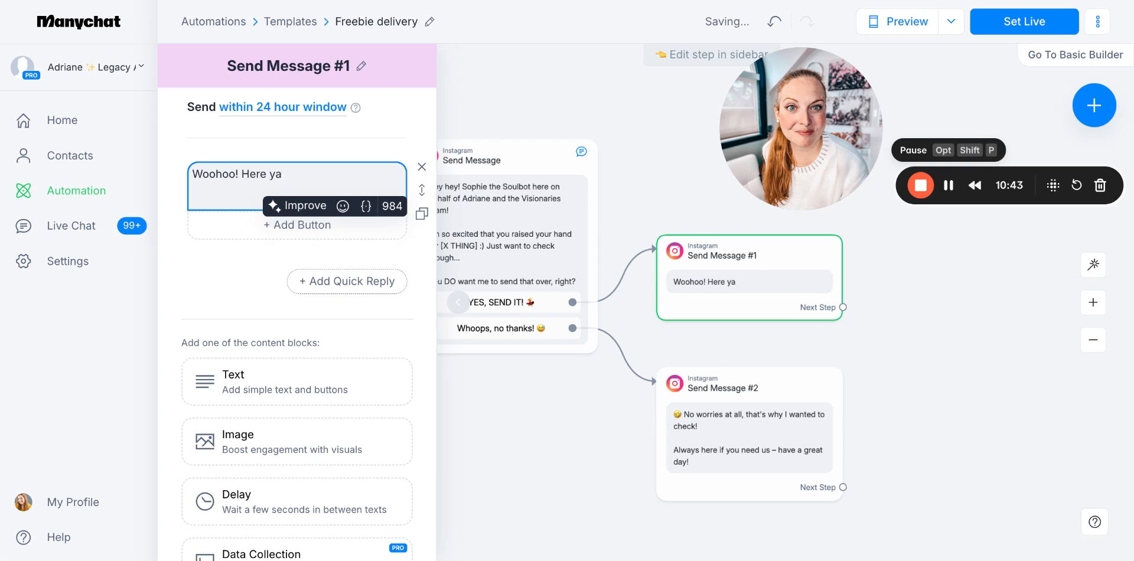
text(go!)
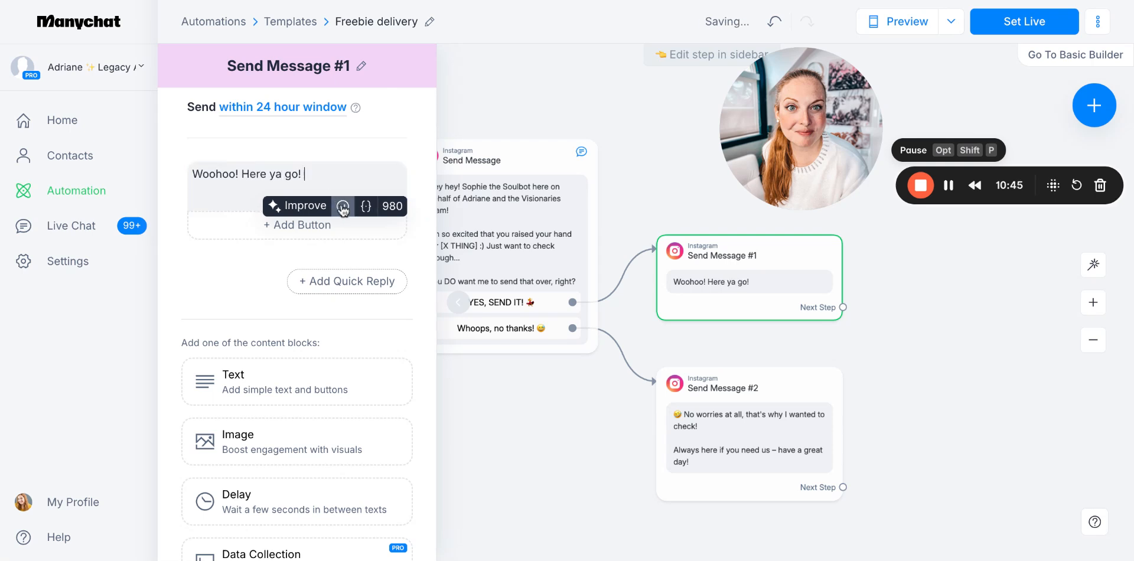
click(342, 206)
click(263, 350)
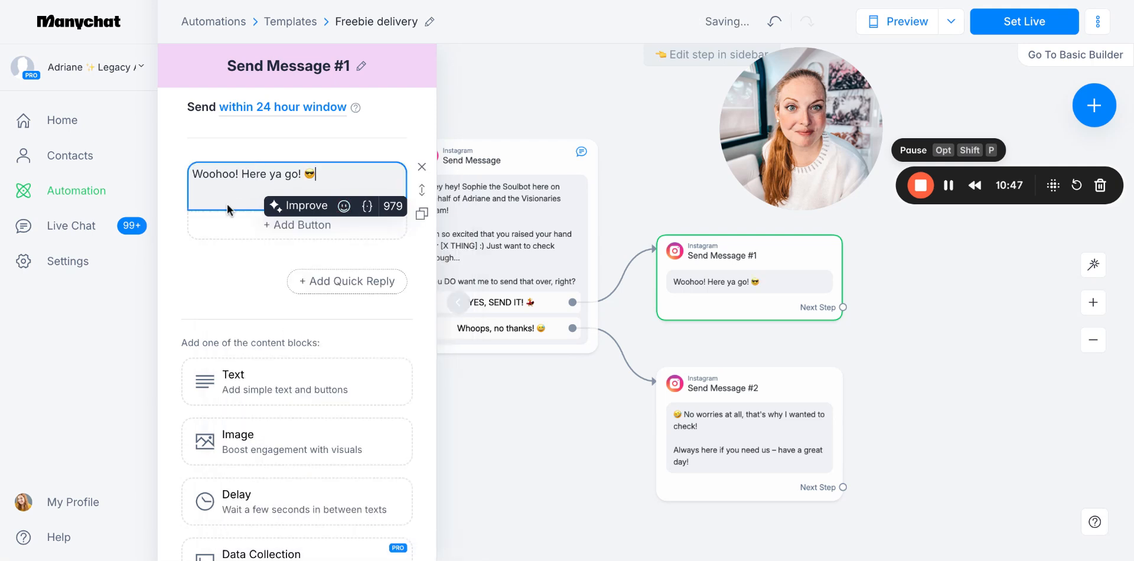
click(231, 223)
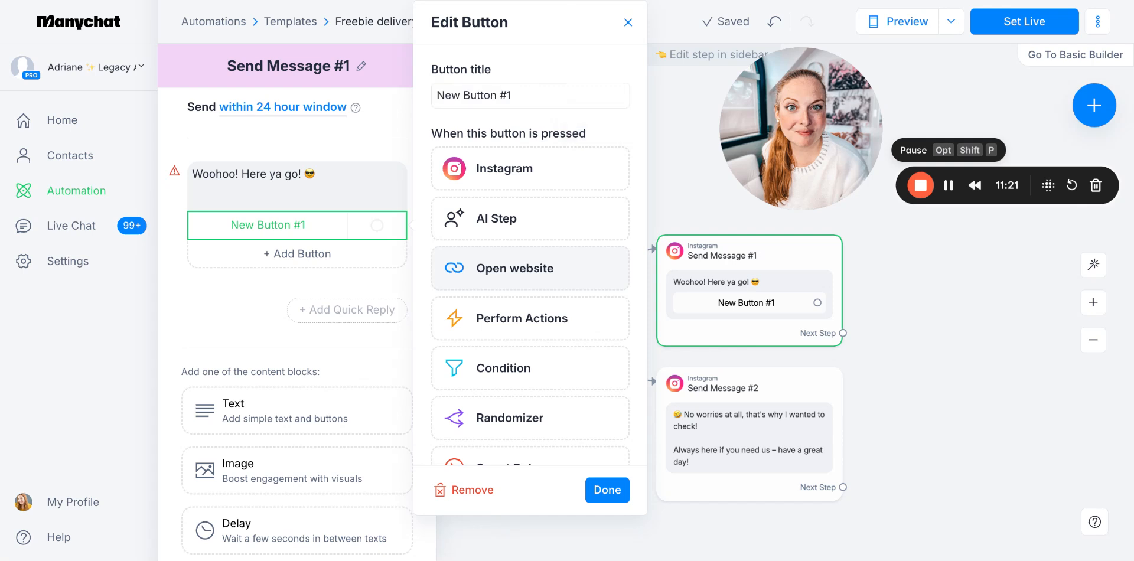
click(478, 268)
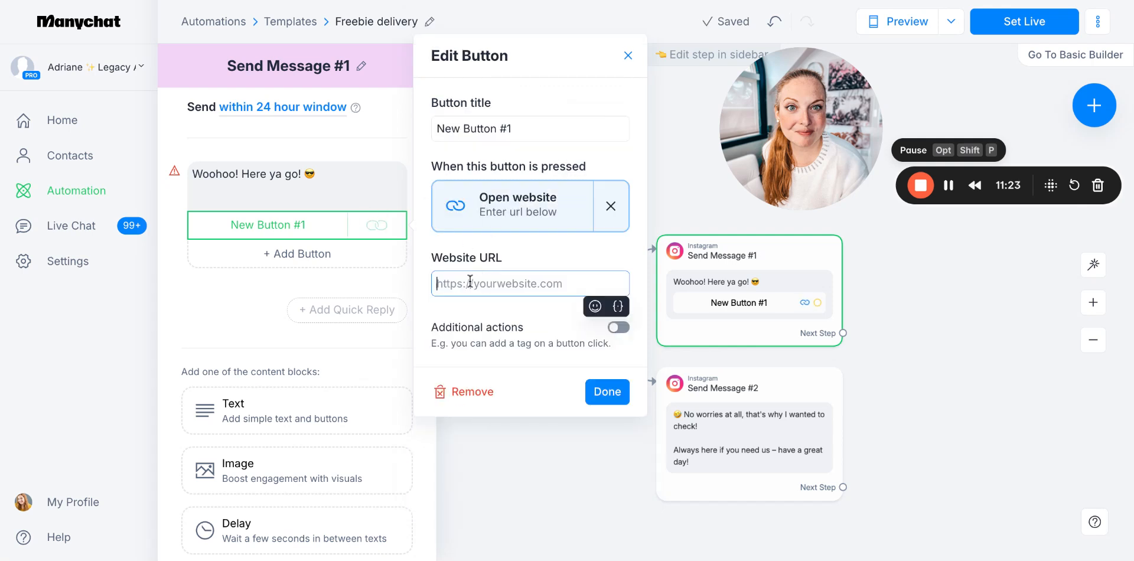
text(https://)
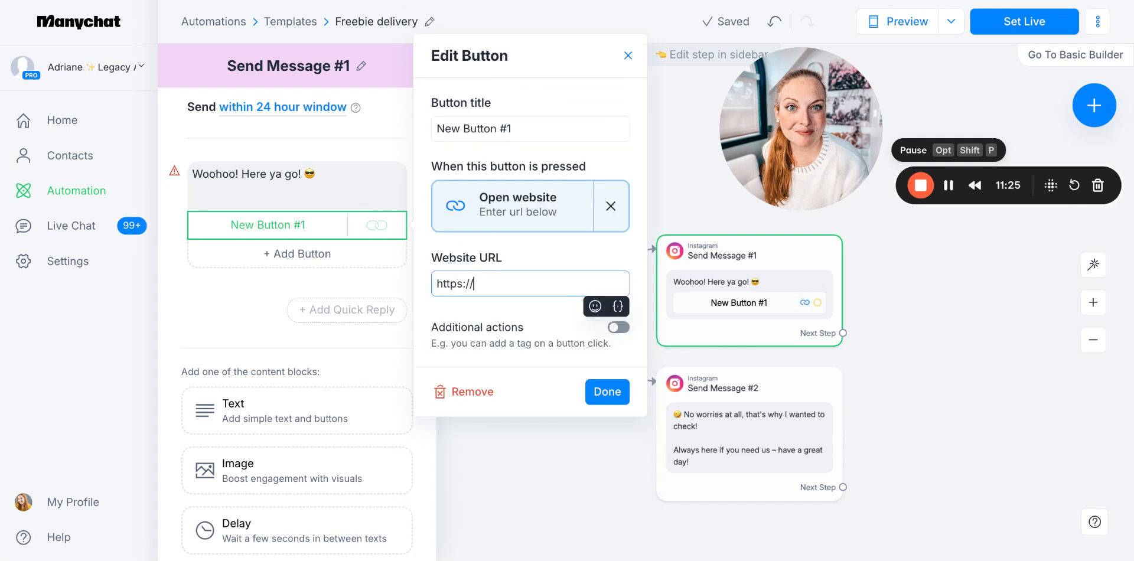
text(yoursite.com/opt-in)
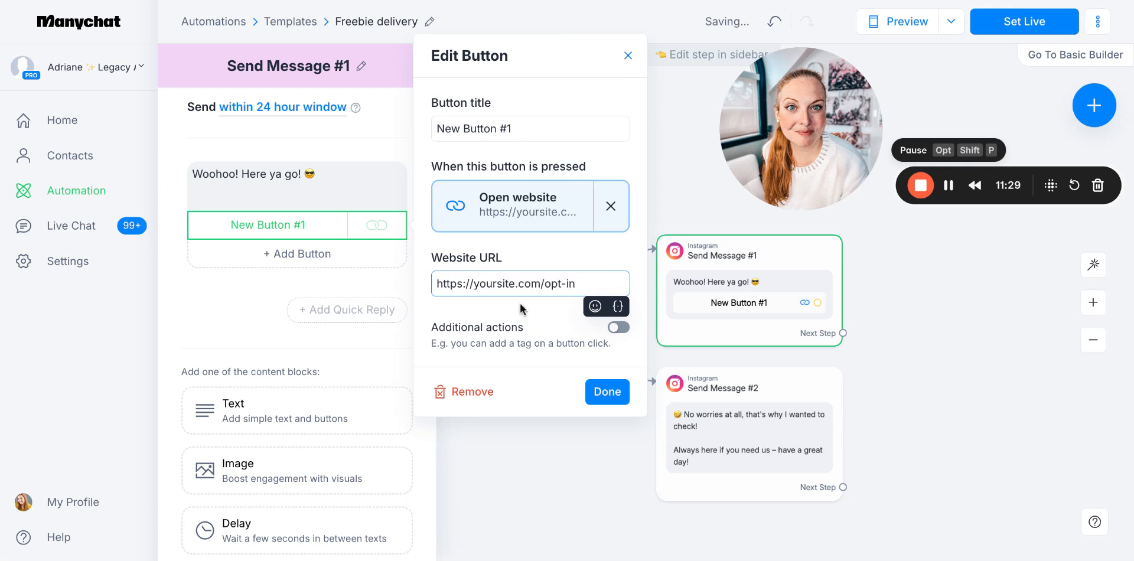
Title the website button "ACCESS NOW" followed by a fire emoji and save it
triple_click(517, 132)
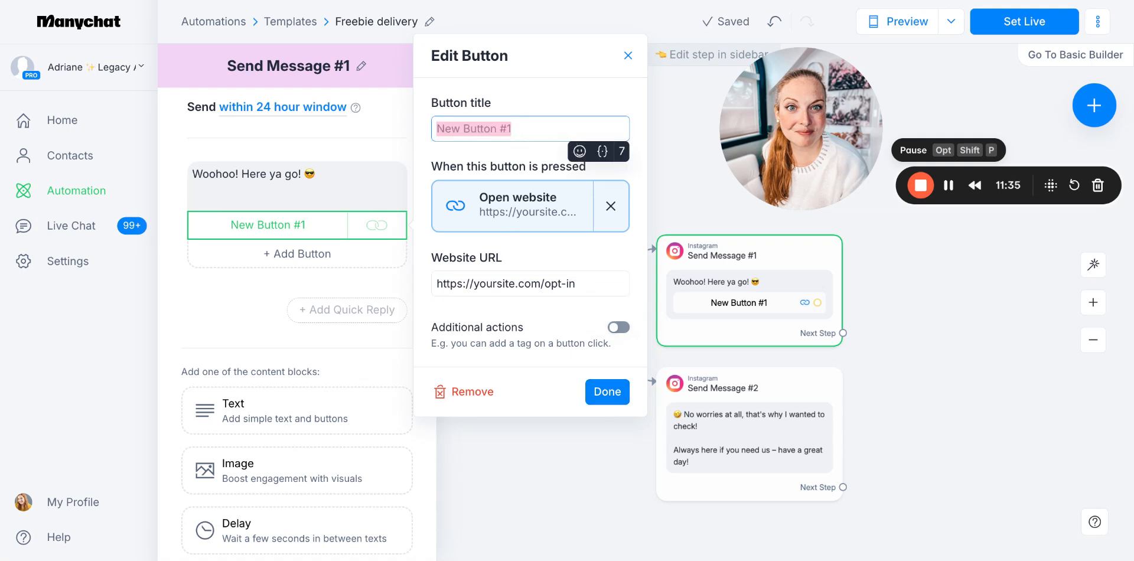
text(ACCESS NOW)
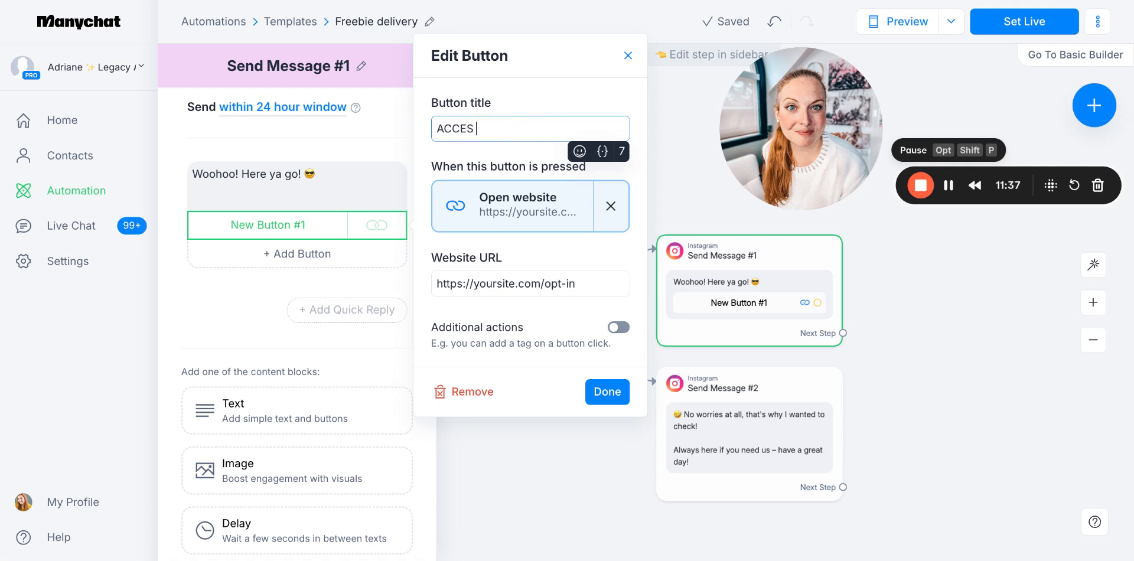
click(575, 152)
text(fire)
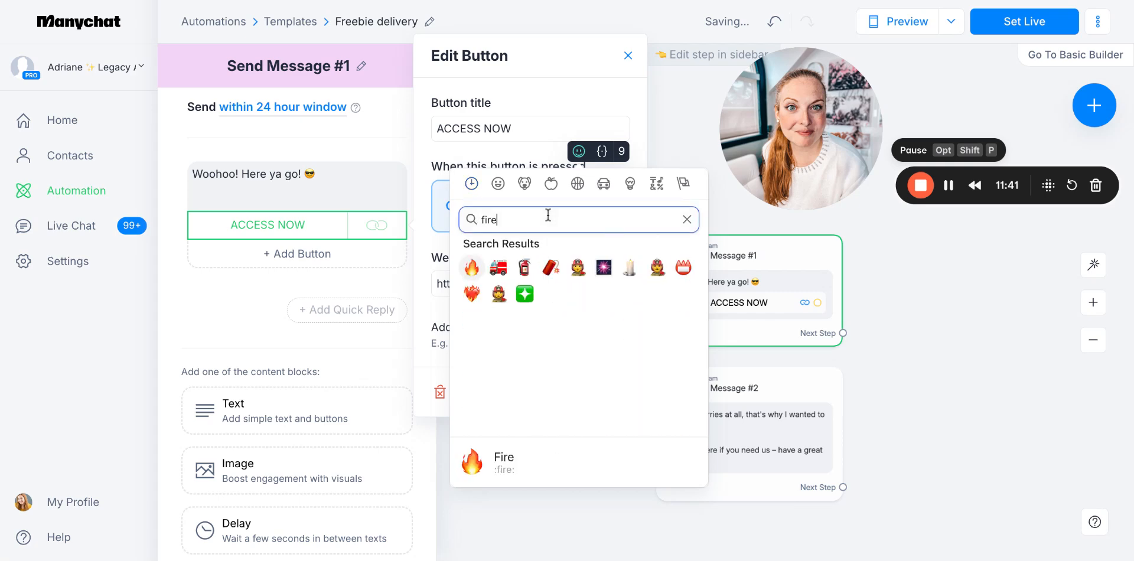
click(471, 267)
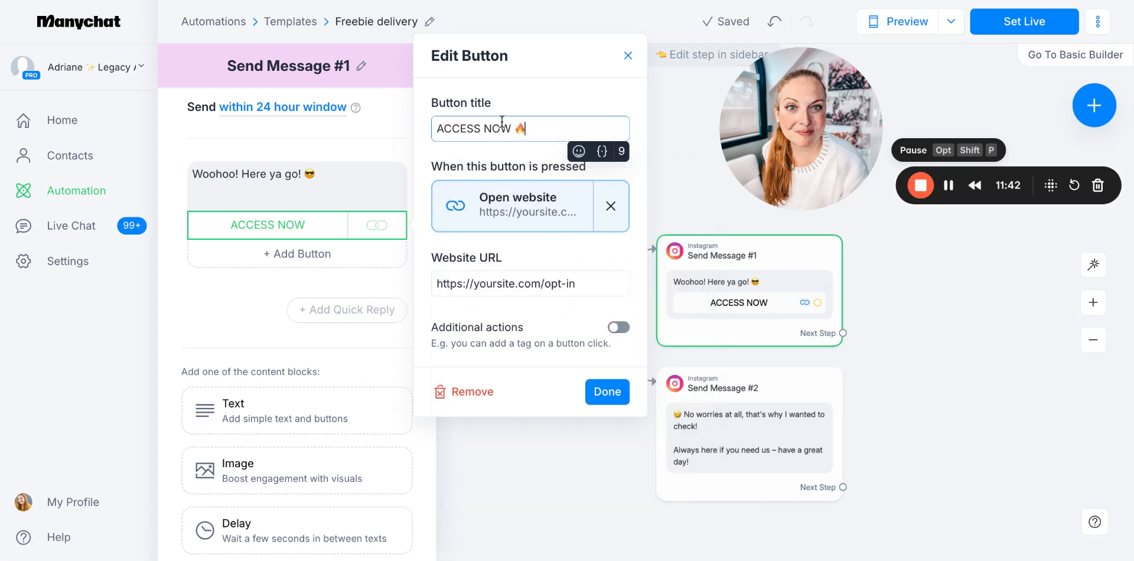
click(606, 391)
Add a Smart Delay as the next step after Send Message #1, with its duration set to 23 minutes
mouse_move(775, 303)
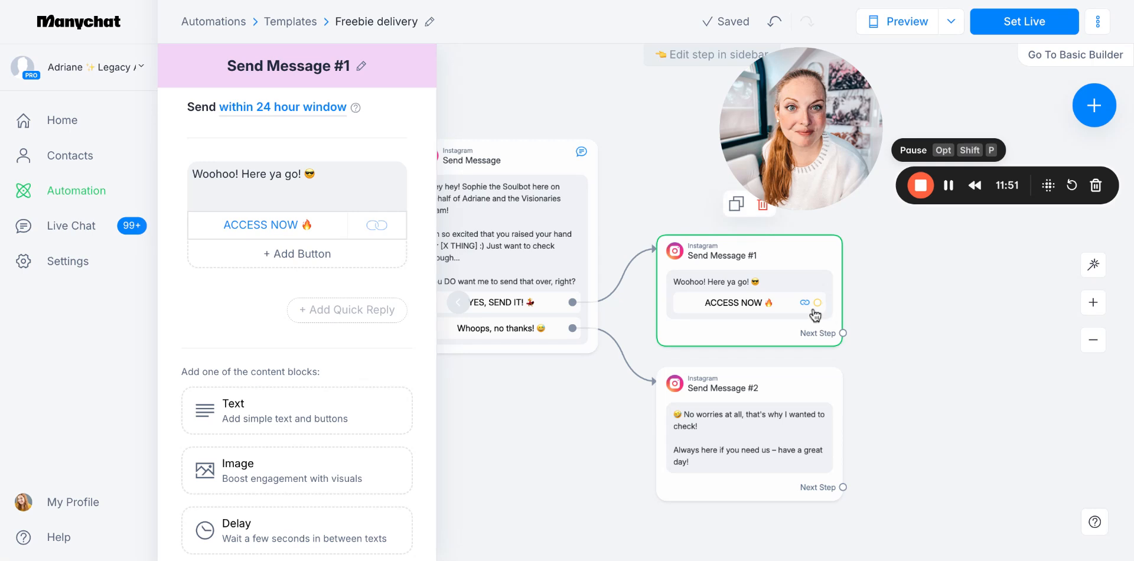
scroll(341, 286, down, 3)
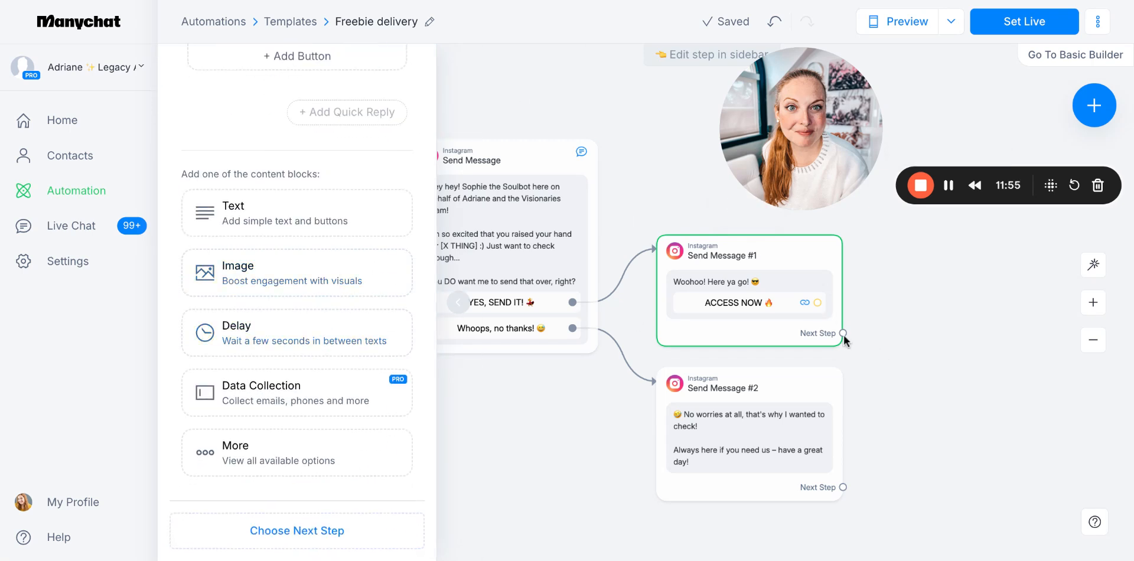
drag(843, 334, 875, 294)
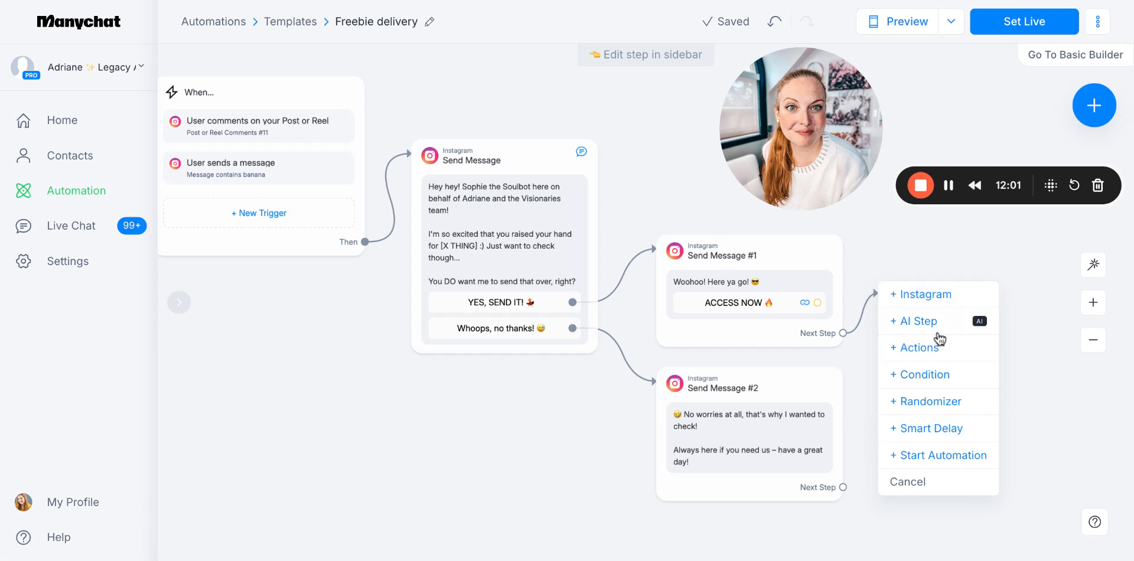
click(939, 430)
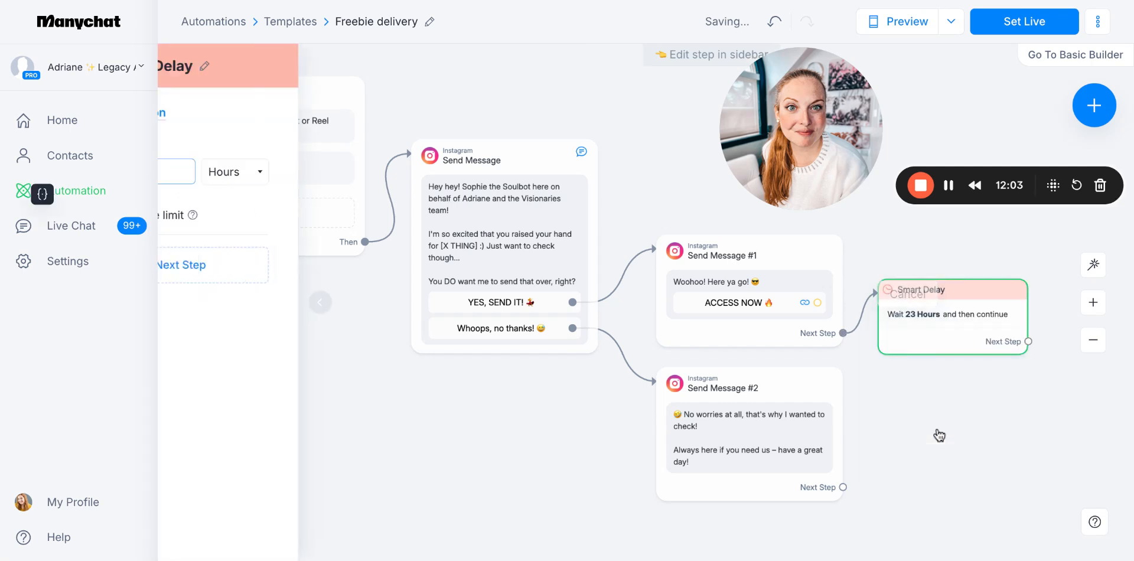
click(400, 171)
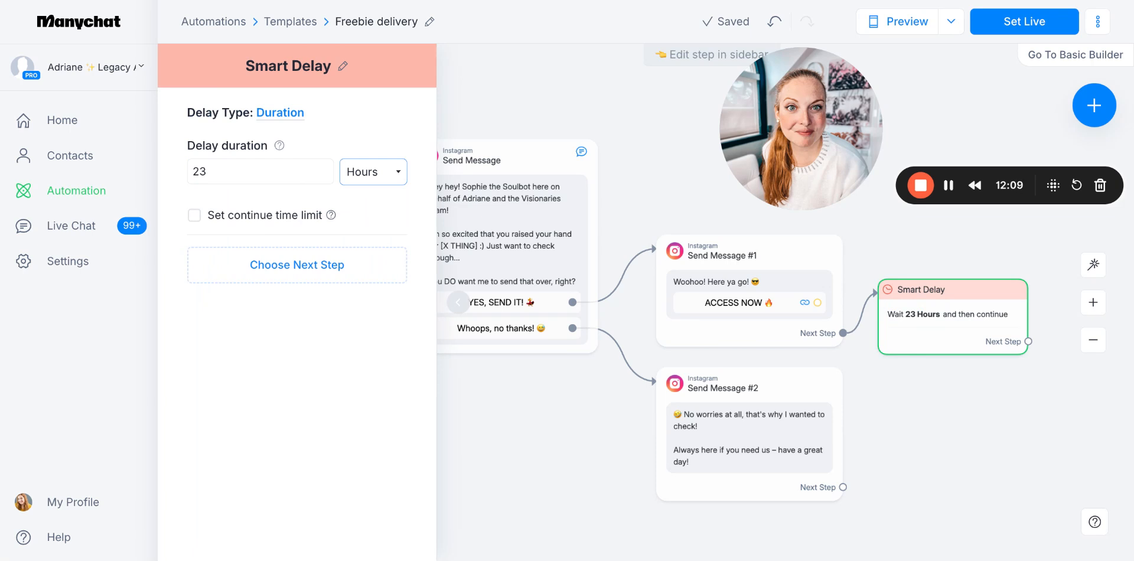
click(368, 155)
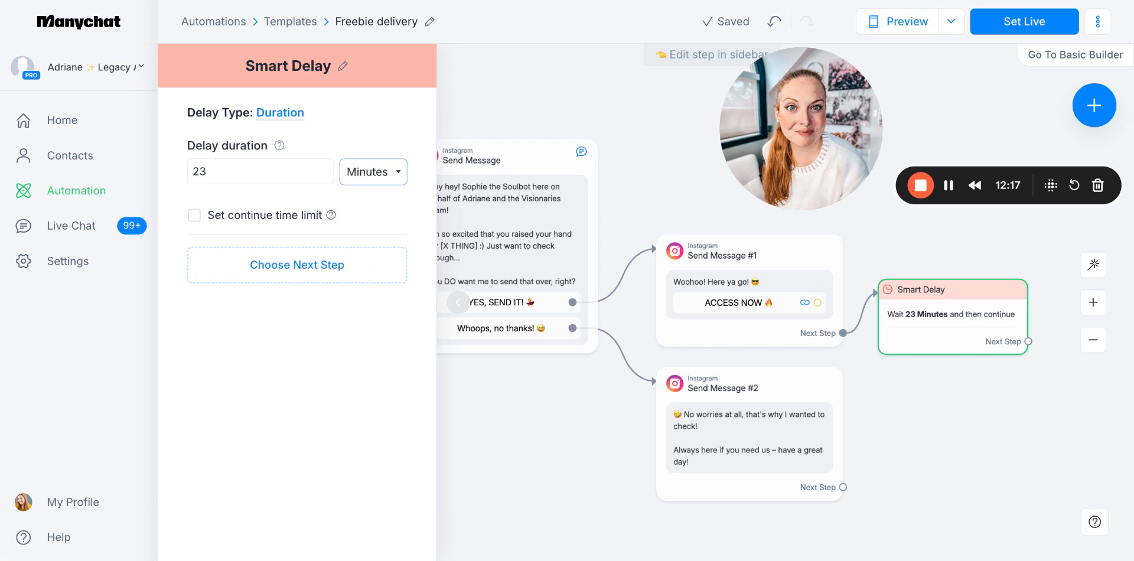
click(376, 206)
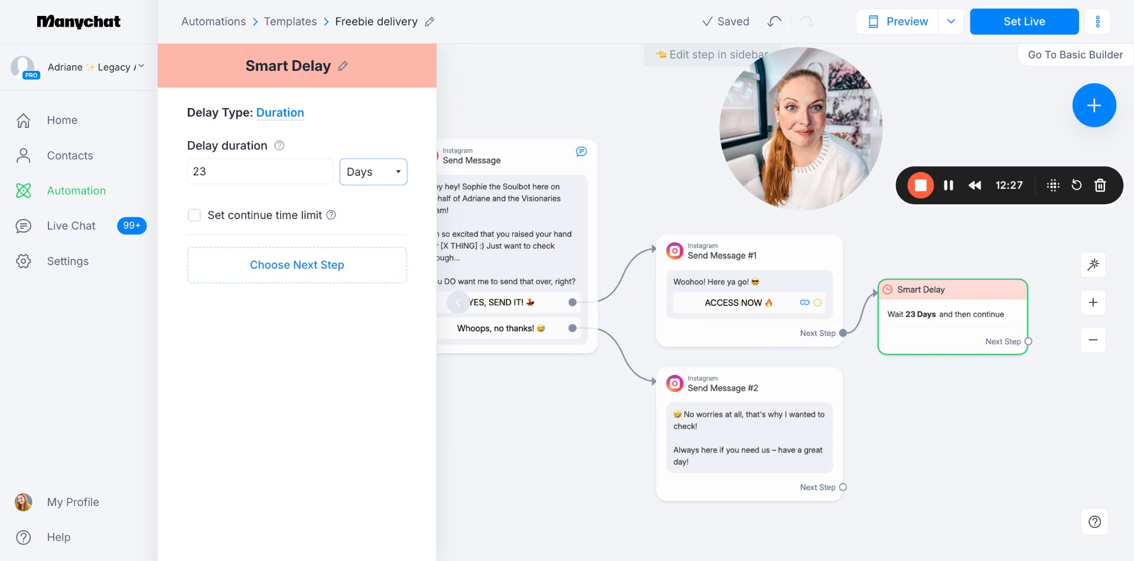
click(375, 146)
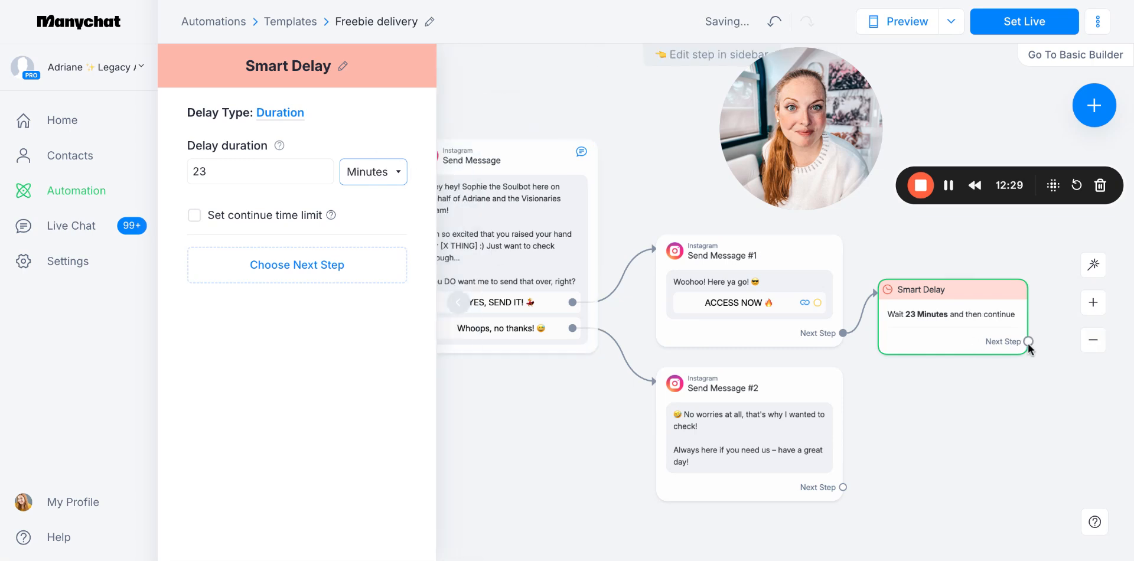
Add an Instagram message as the next step after the Smart Delay and start editing its text
drag(1028, 342, 1076, 410)
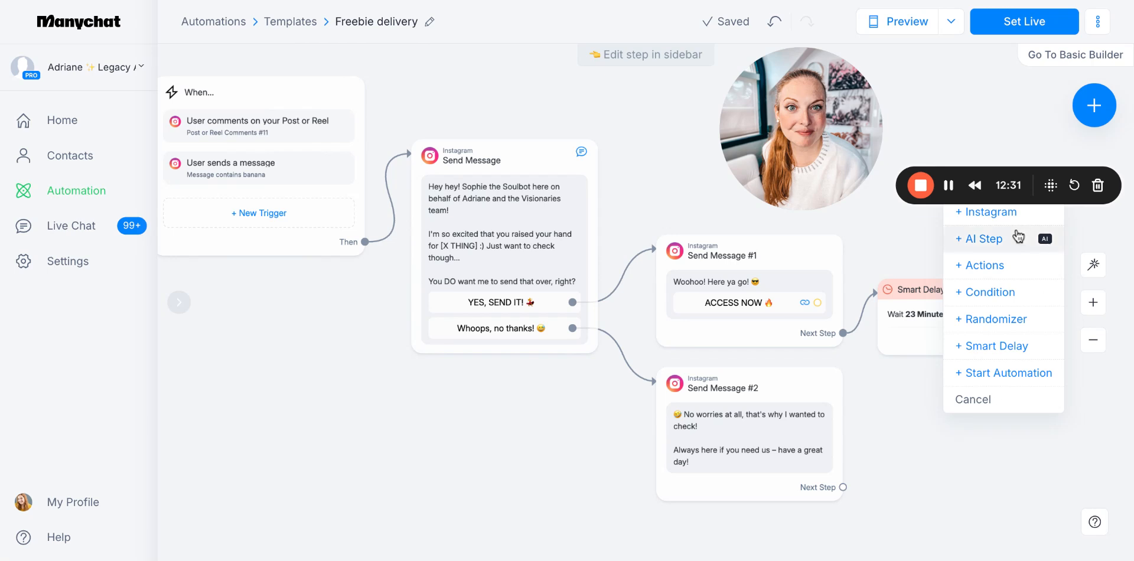
click(1005, 213)
click(267, 172)
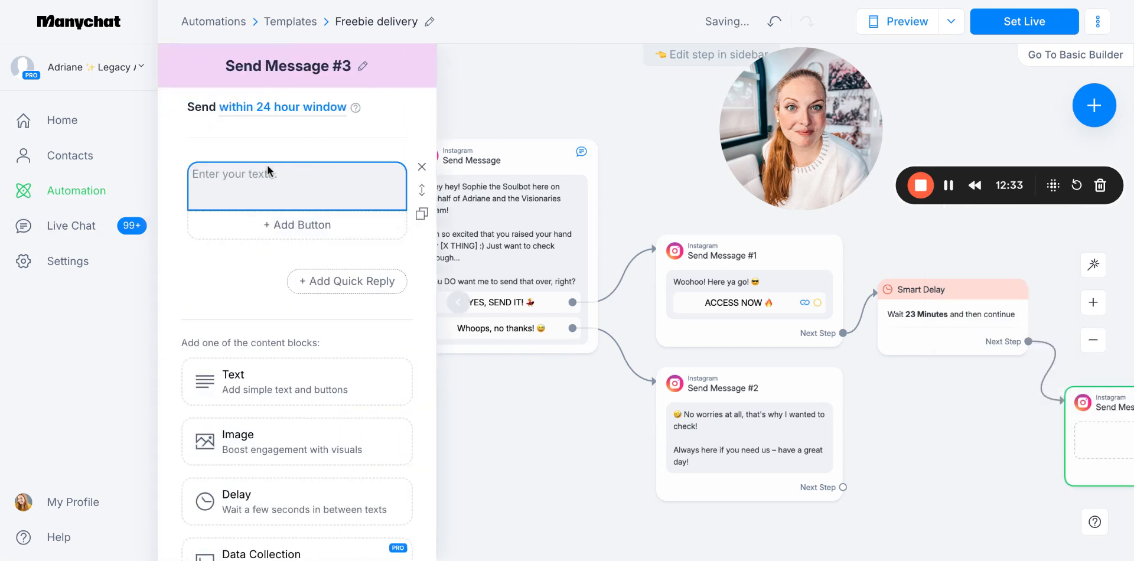
Enter "Hey, me again! Just wanted to check – were you able to access everything okay?" as the text of Send Message #3
text(Hey, me gain)
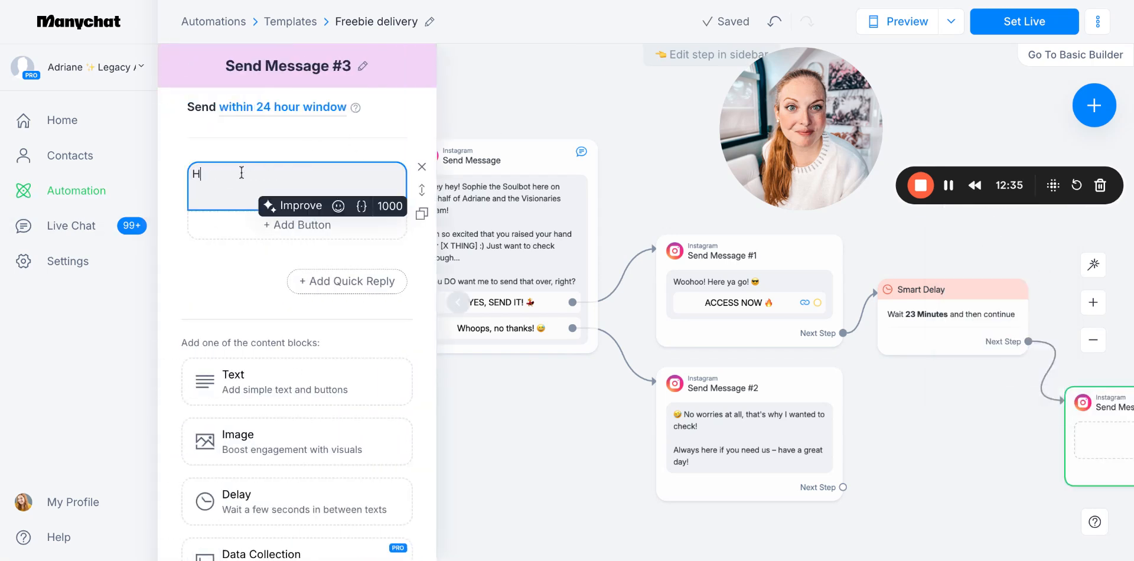
key(BackSpace)
key(BackSpace)
key(BackSpace)
key(BackSpace)
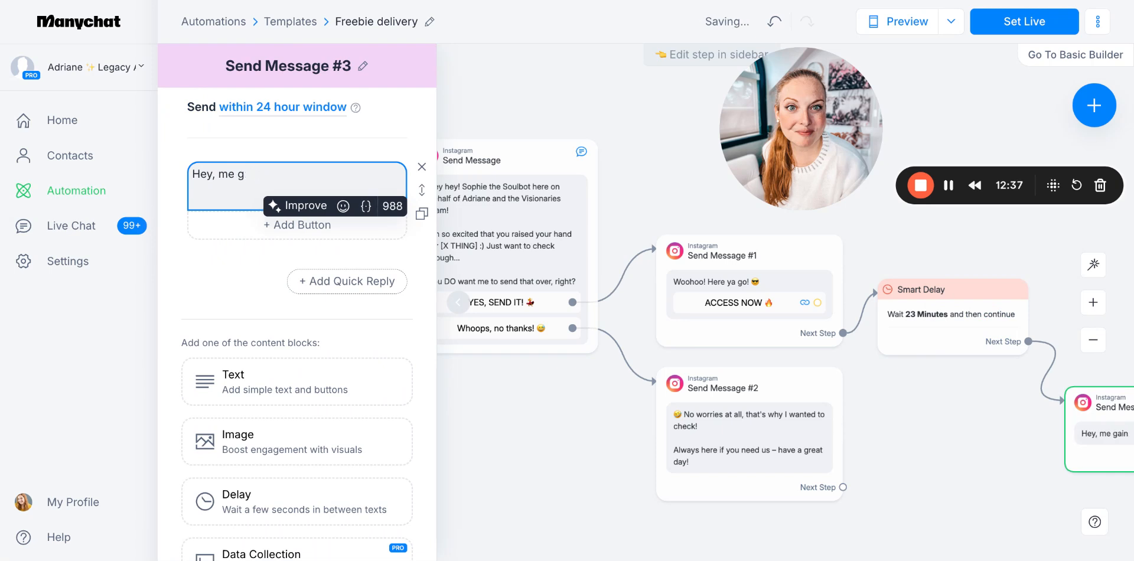
text(again)
click(279, 177)
text(! Just wanted to check – whe)
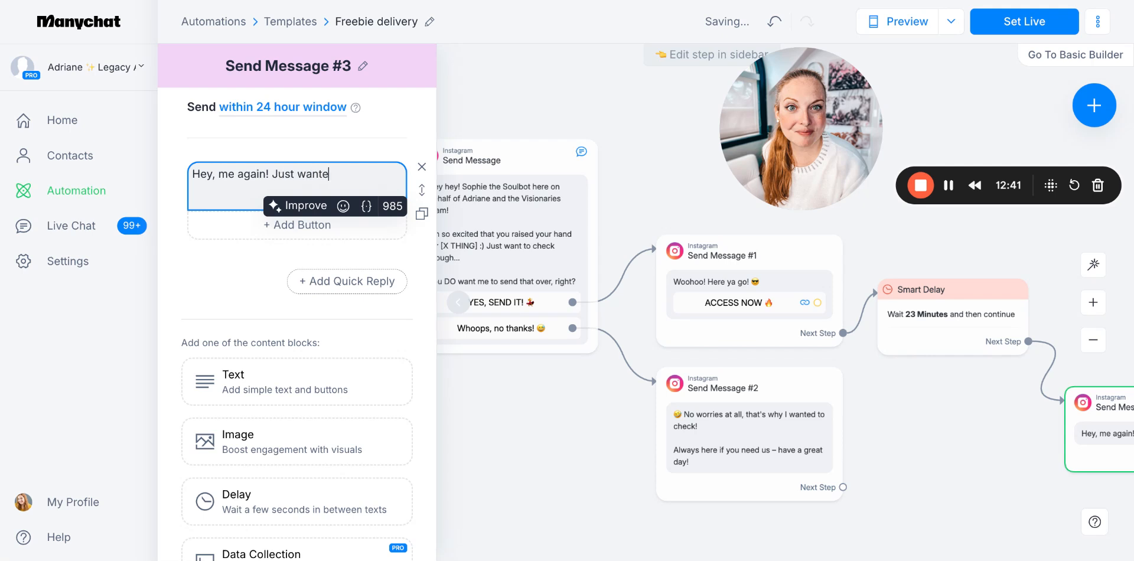
key(BackSpace)
key(BackSpace)
text(ere)
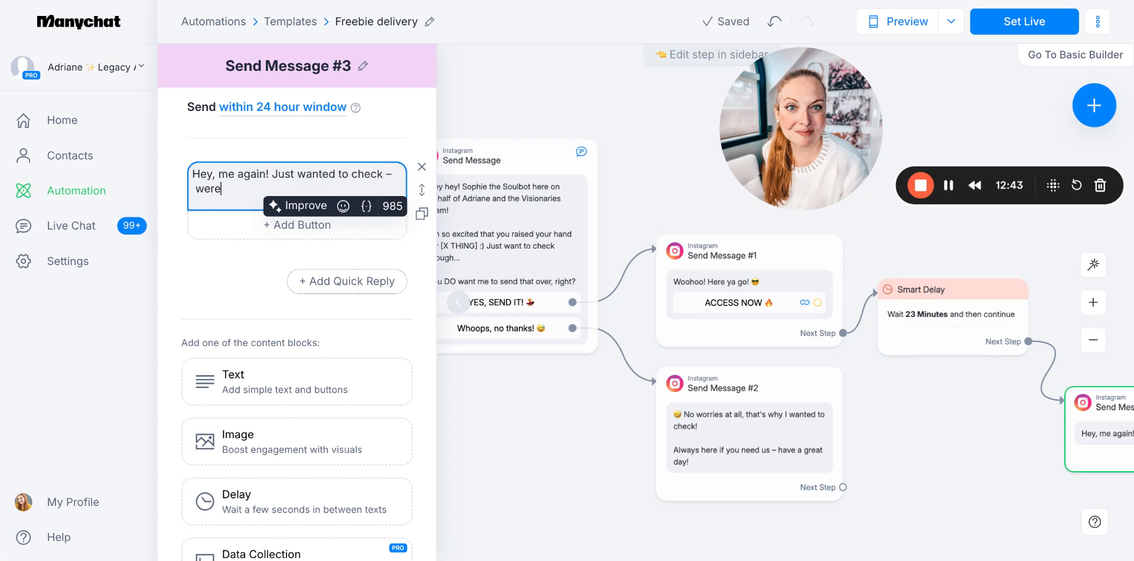
text( you able to access everything okay?)
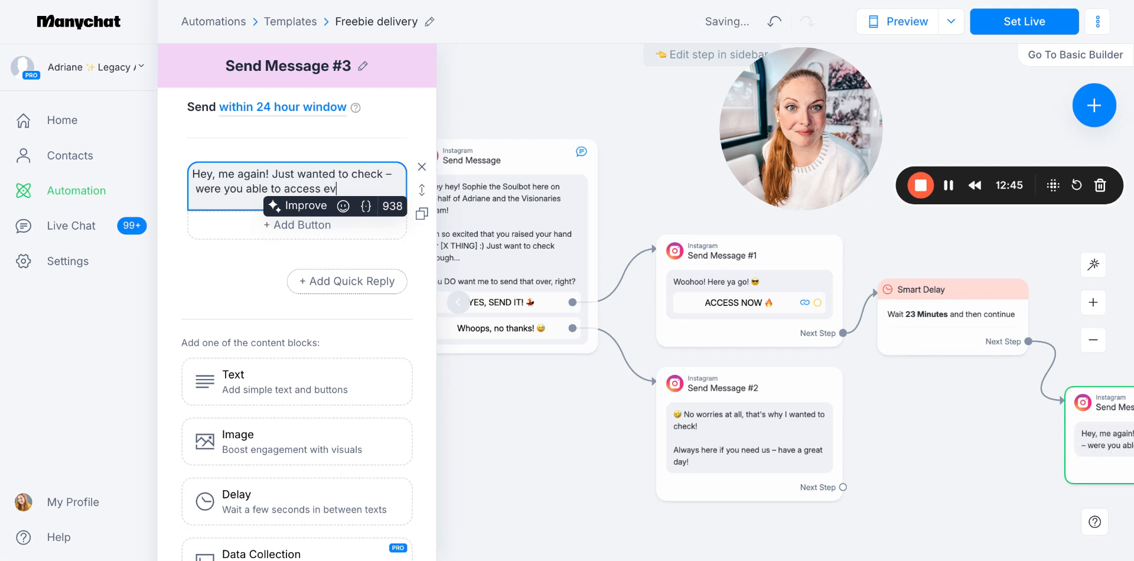
Add a second paragraph: "(Still Sophie the Soulbot here – but if you reply, an actual human will take over the convo"
key(Return)
key(Return)
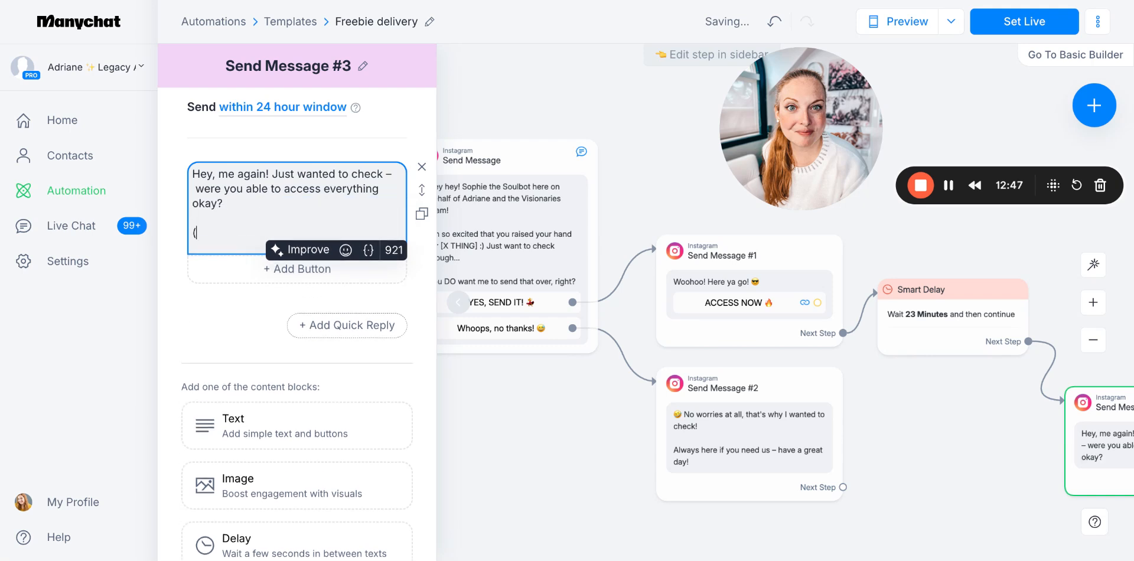
text((Still So)
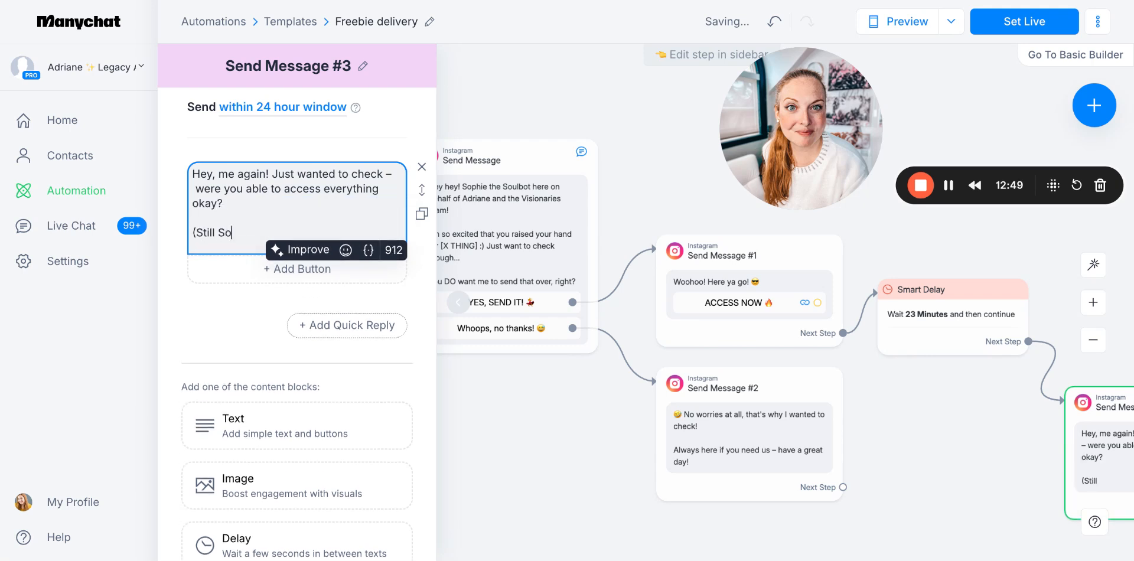
text(phoi)
key(BackSpace)
key(BackSpace)
text(ie )
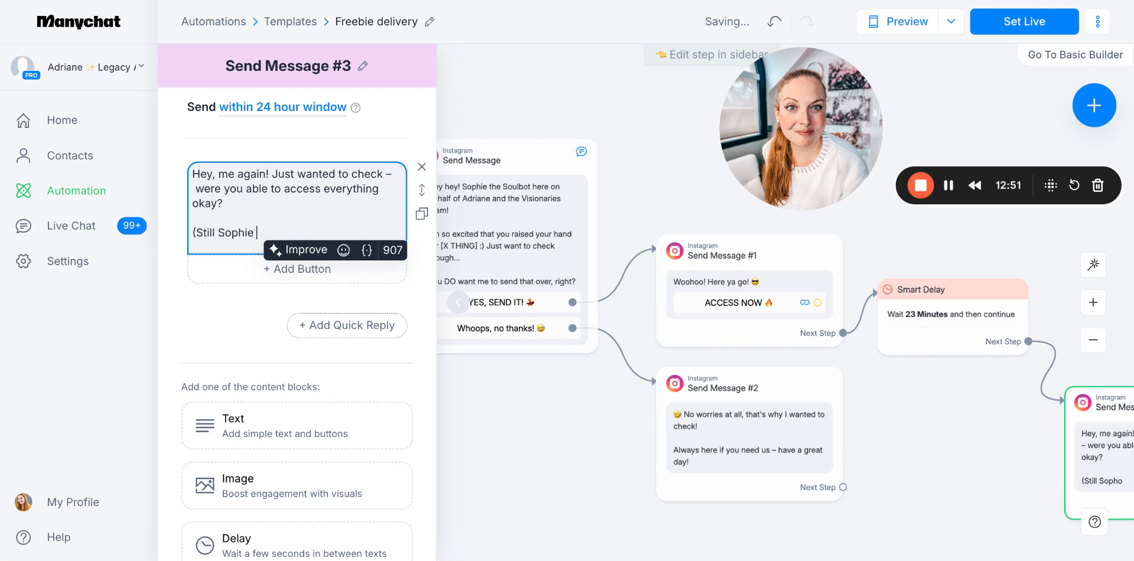
text(the Soulbot here)
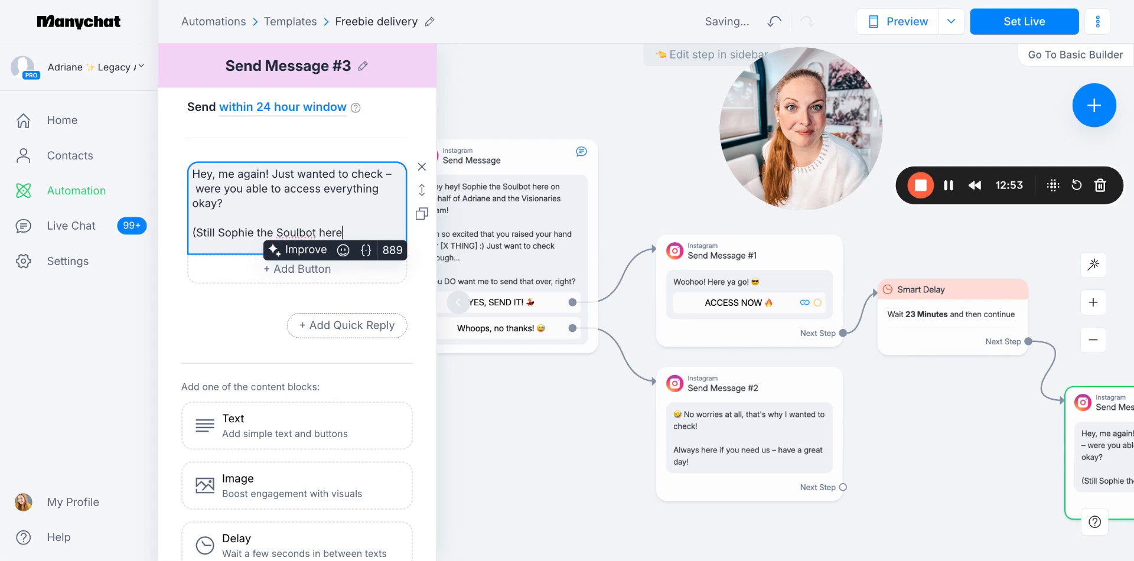
text( – but if you reply,)
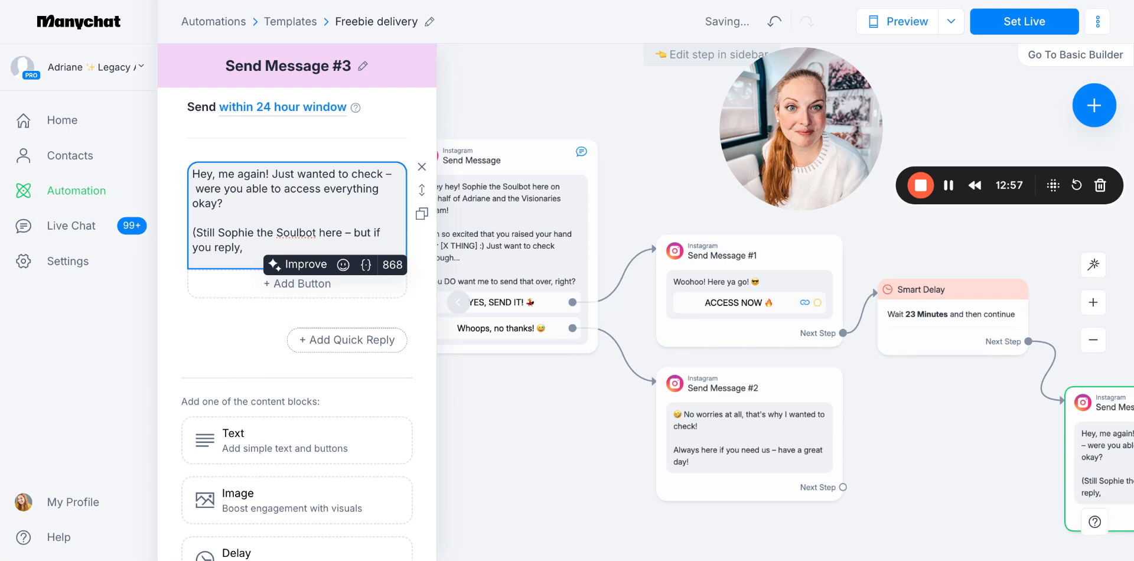
text( an actual huma)
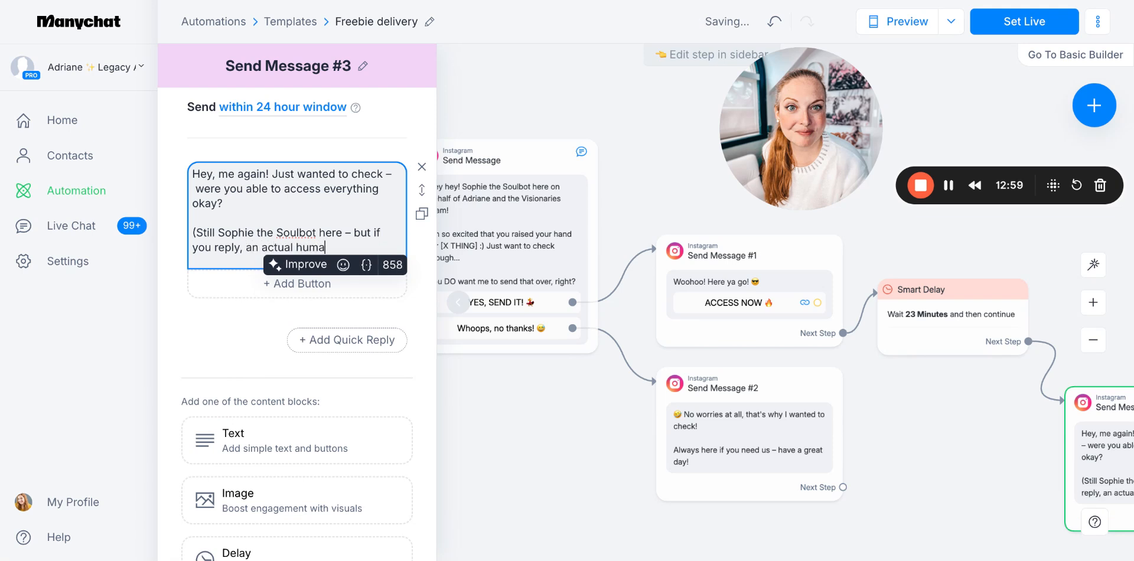
text(n will take over the )
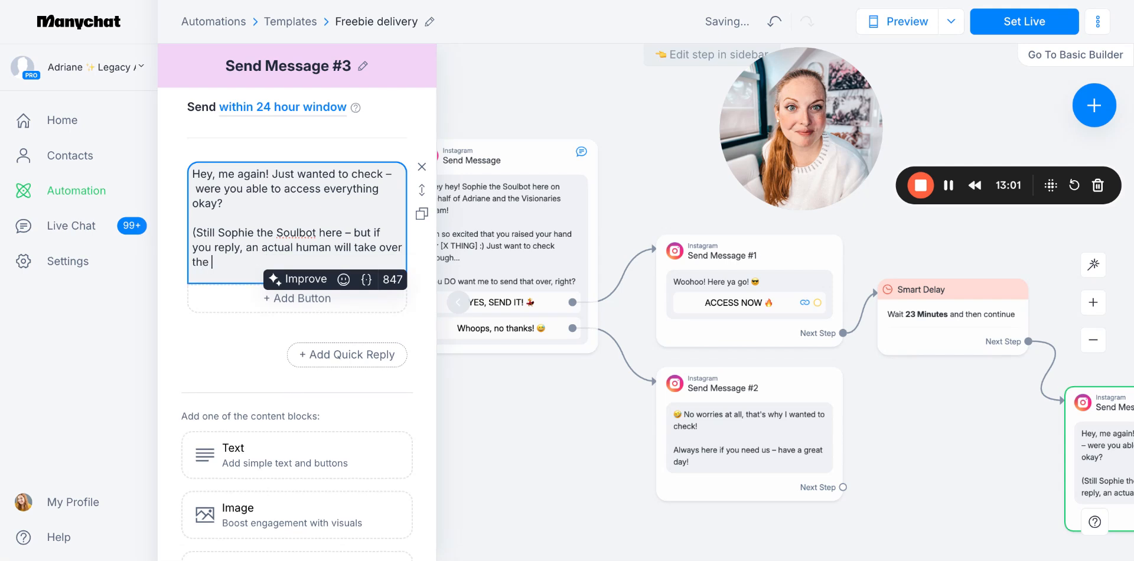
text(convo)
Finish the second paragraph of Send Message #3 with a winking emoji and a closing parenthesis
click(344, 280)
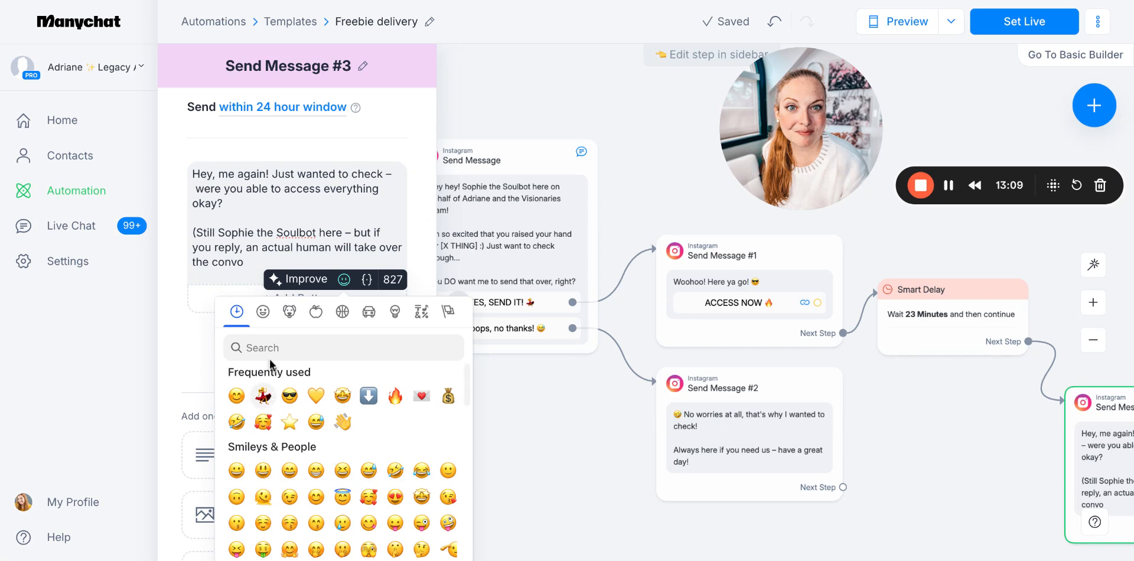
click(254, 347)
text(wink)
click(236, 395)
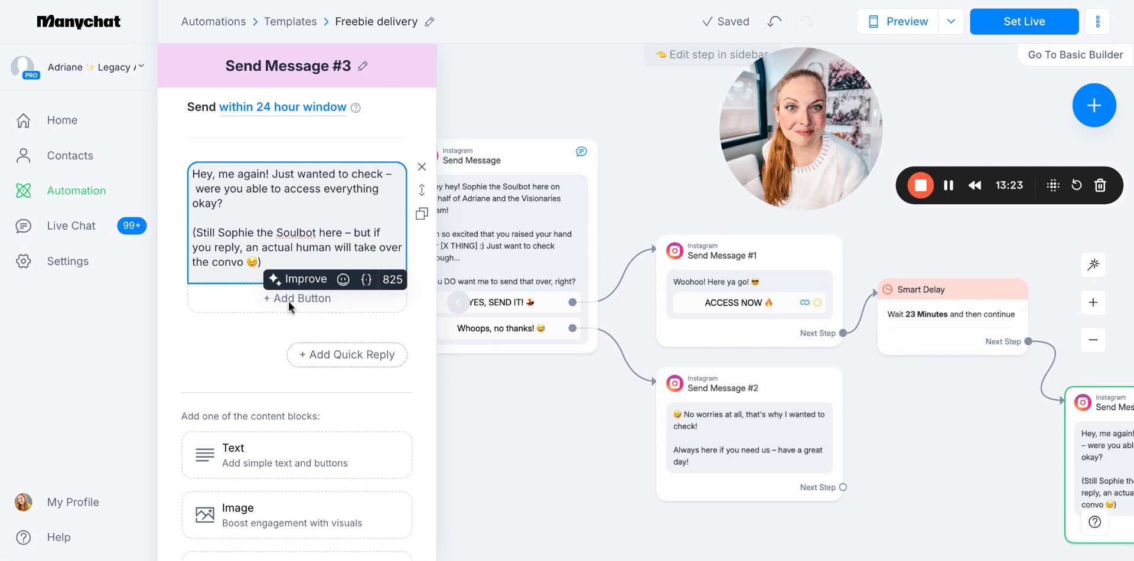
scroll(307, 343, down, 5)
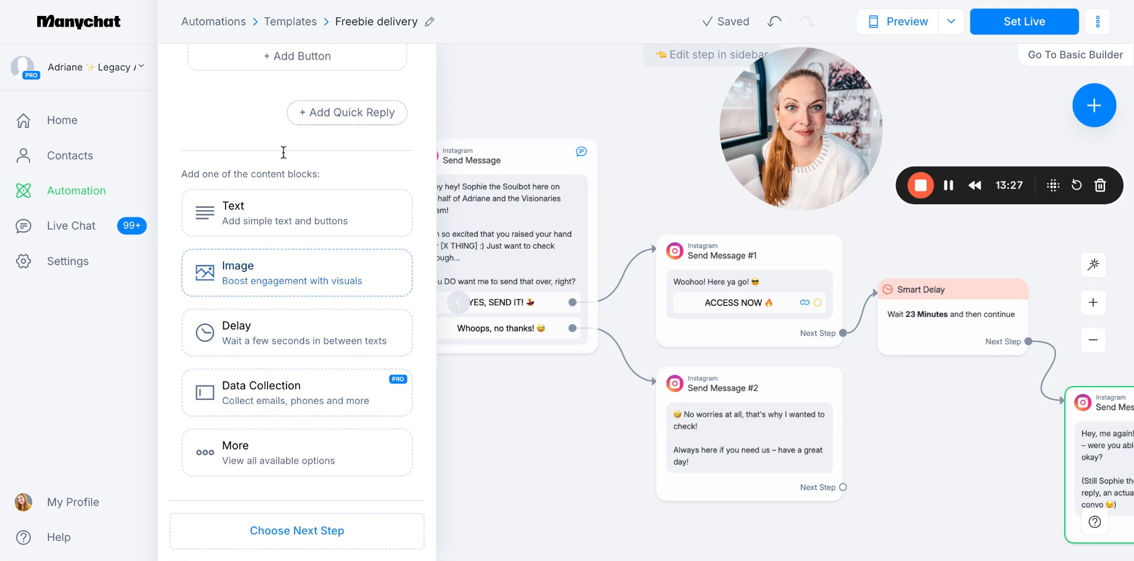
click(347, 114)
scroll(557, 331, down, 1)
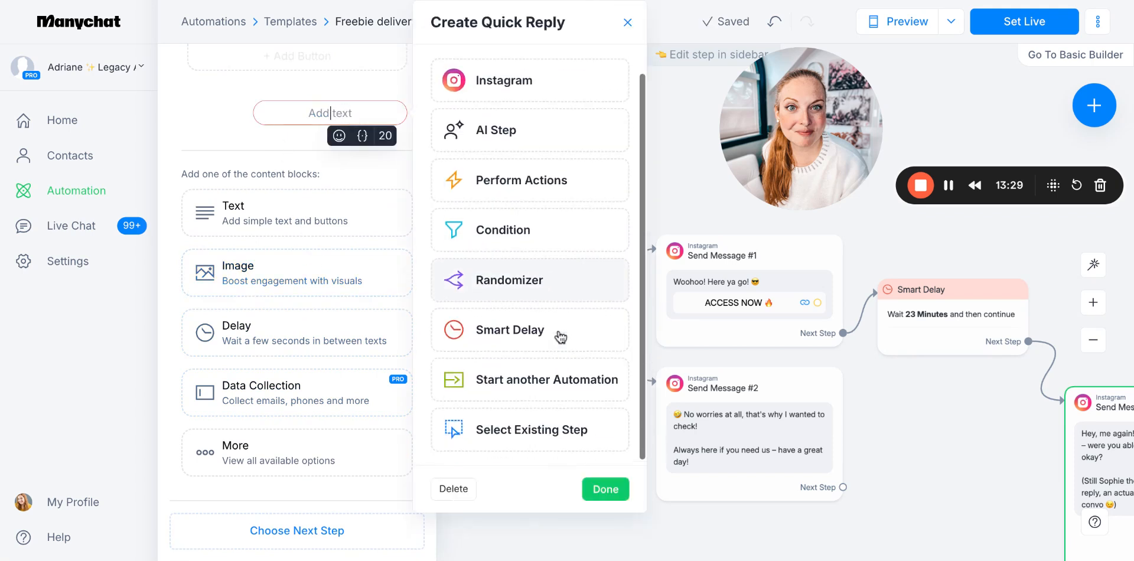
scroll(559, 331, up, 1)
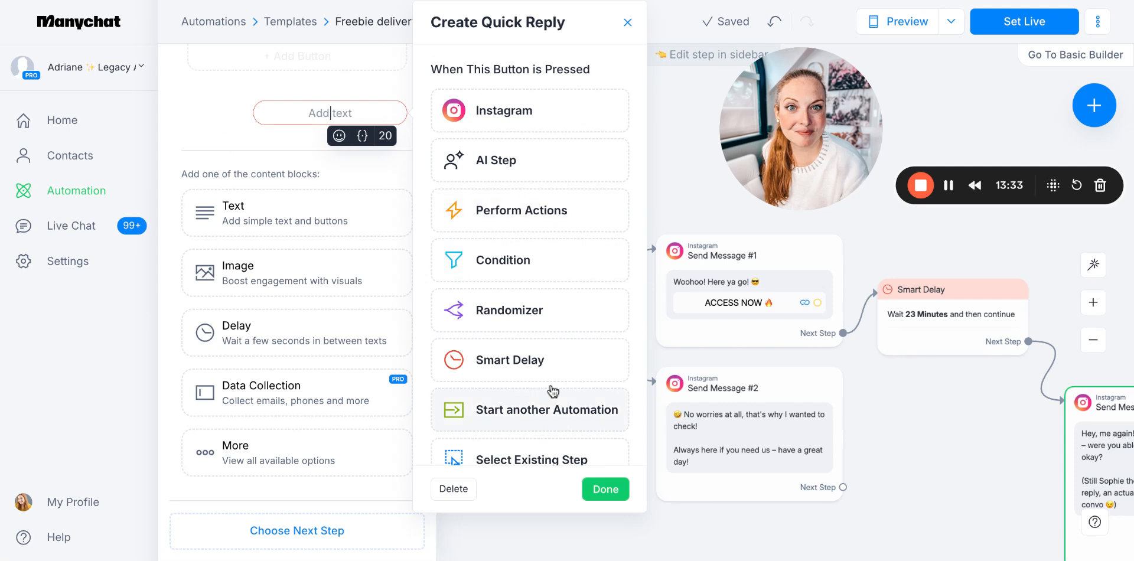
scroll(550, 366, down, 1)
click(948, 185)
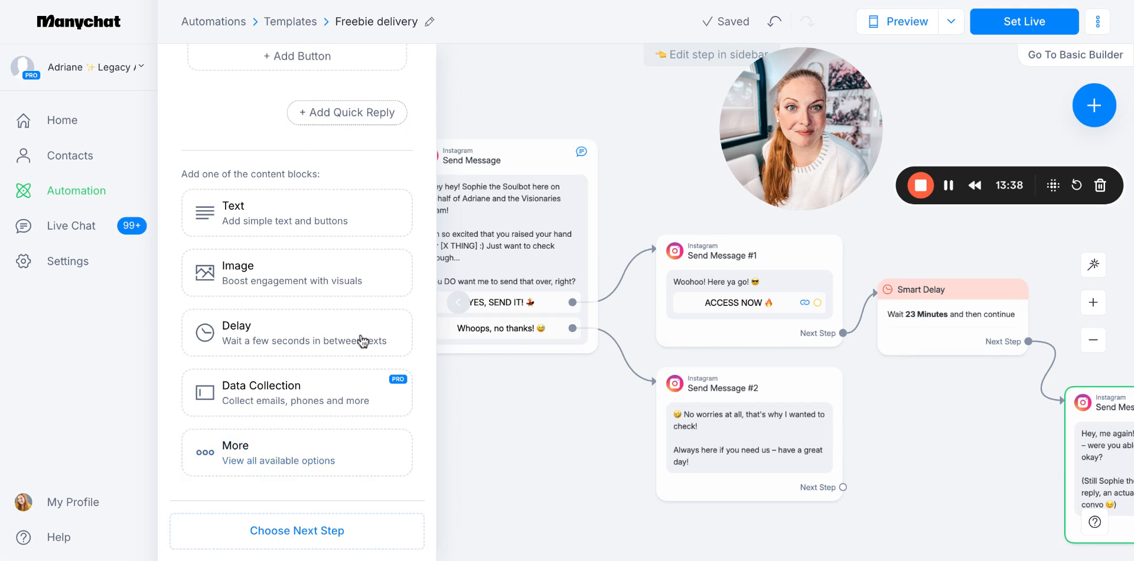
scroll(220, 169, down, 1)
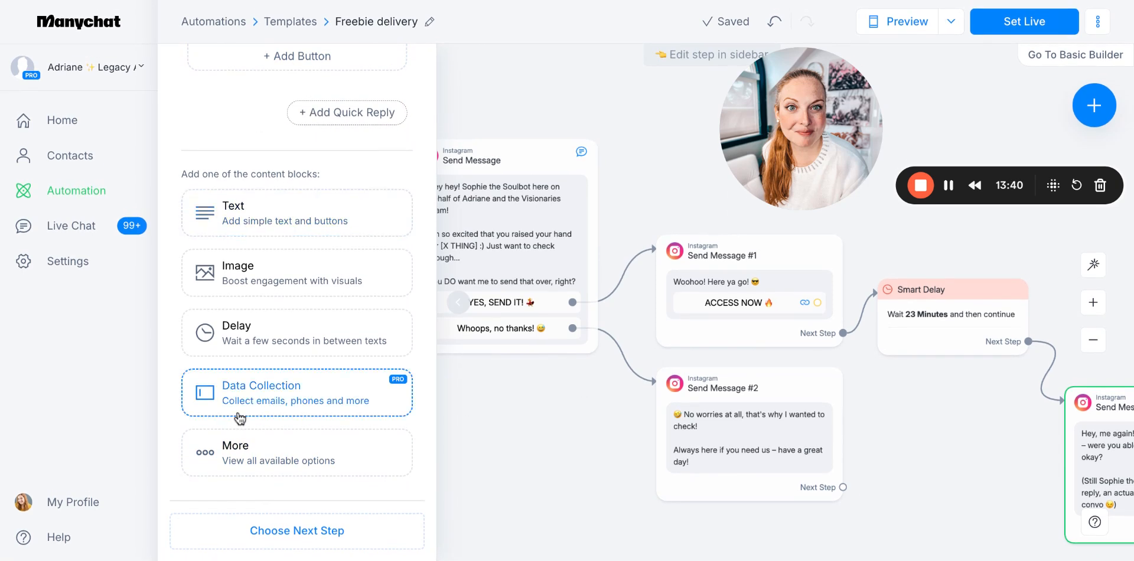
click(274, 459)
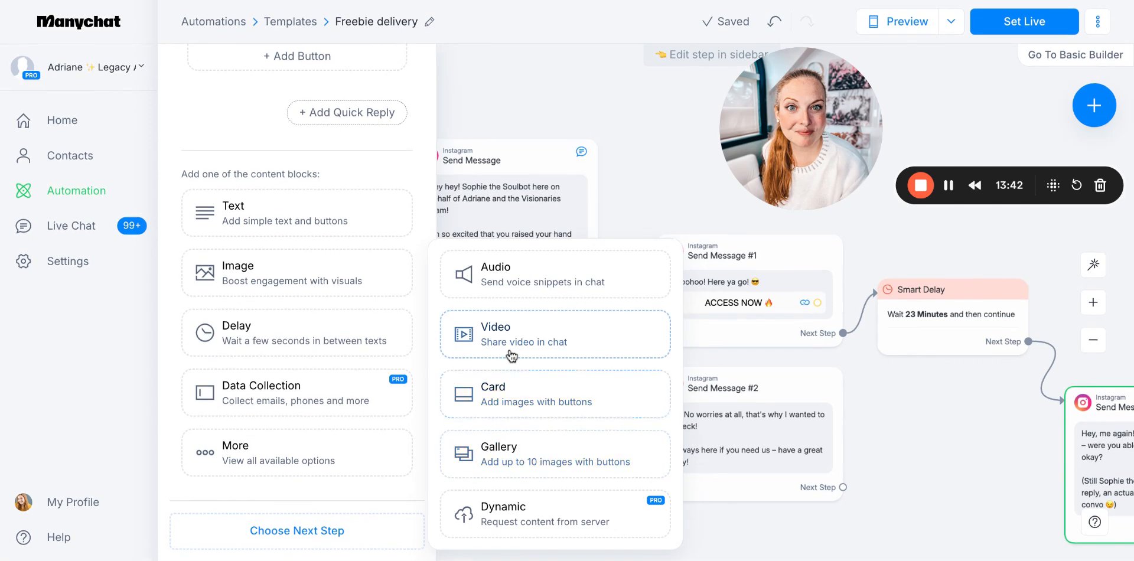
click(505, 345)
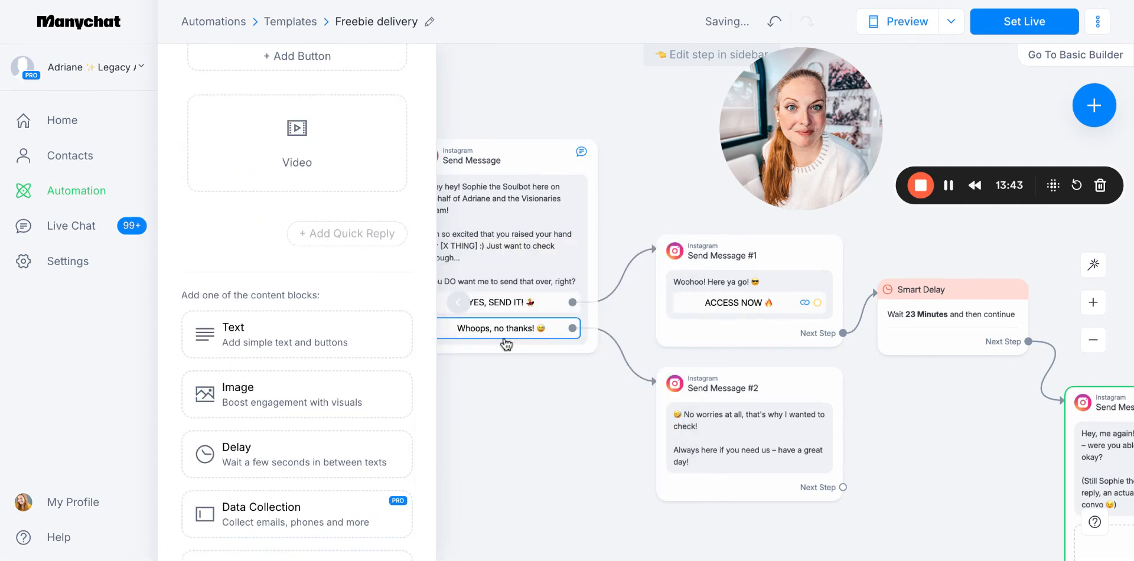
click(380, 117)
Add an empty Audio content block below the text in Send Message #3
click(266, 467)
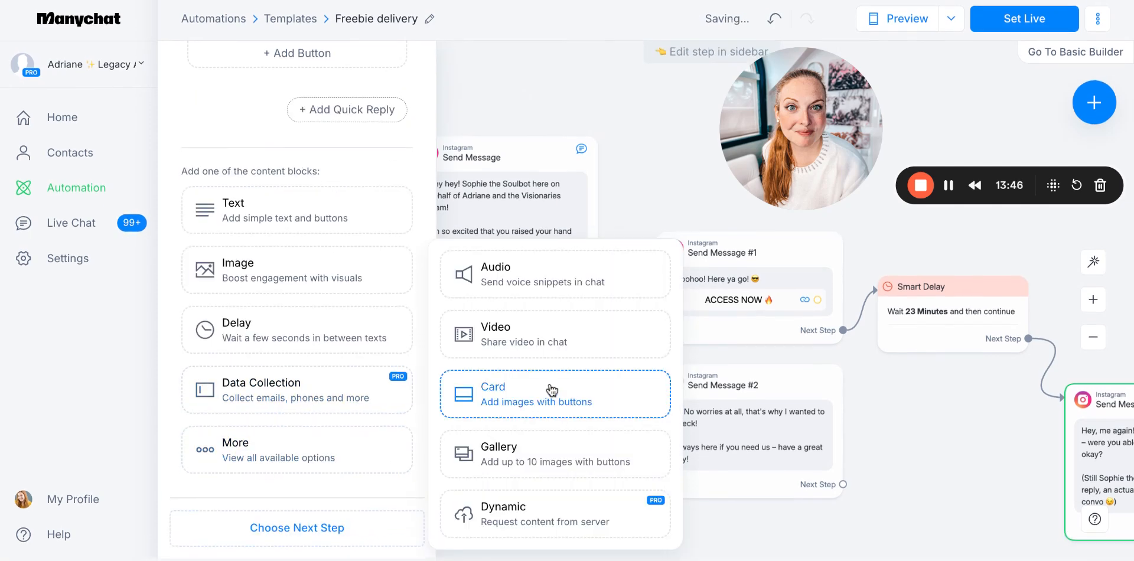
click(532, 274)
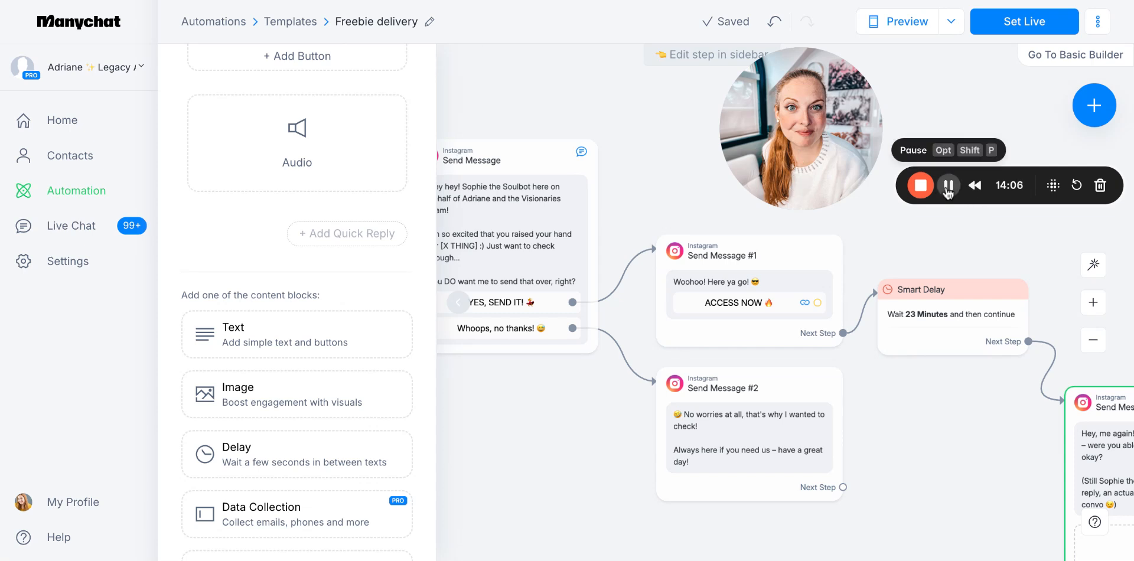
mouse_move(329, 200)
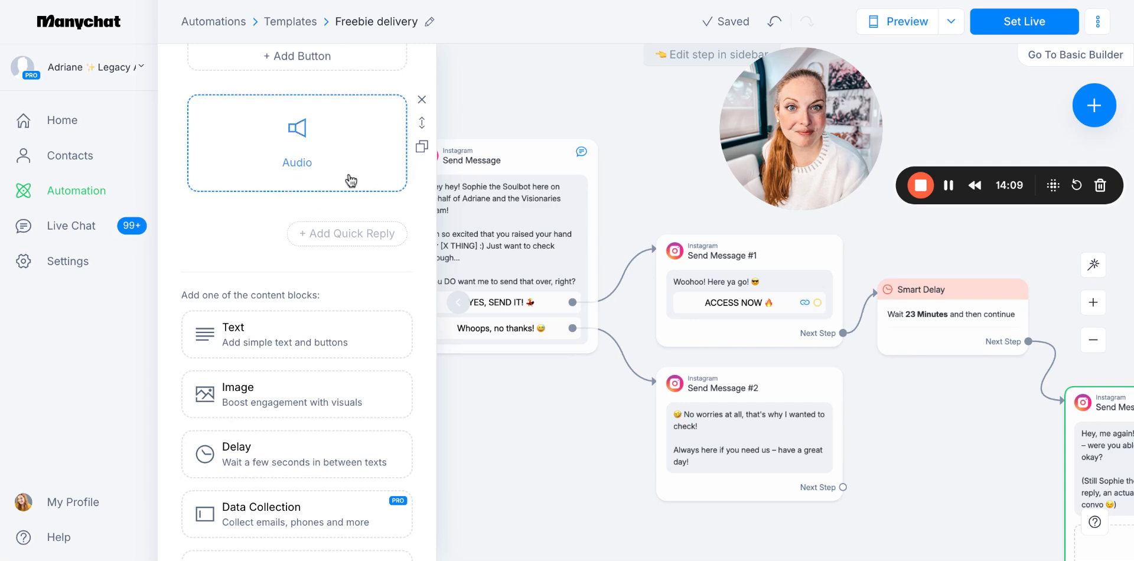
scroll(264, 200, up, 4)
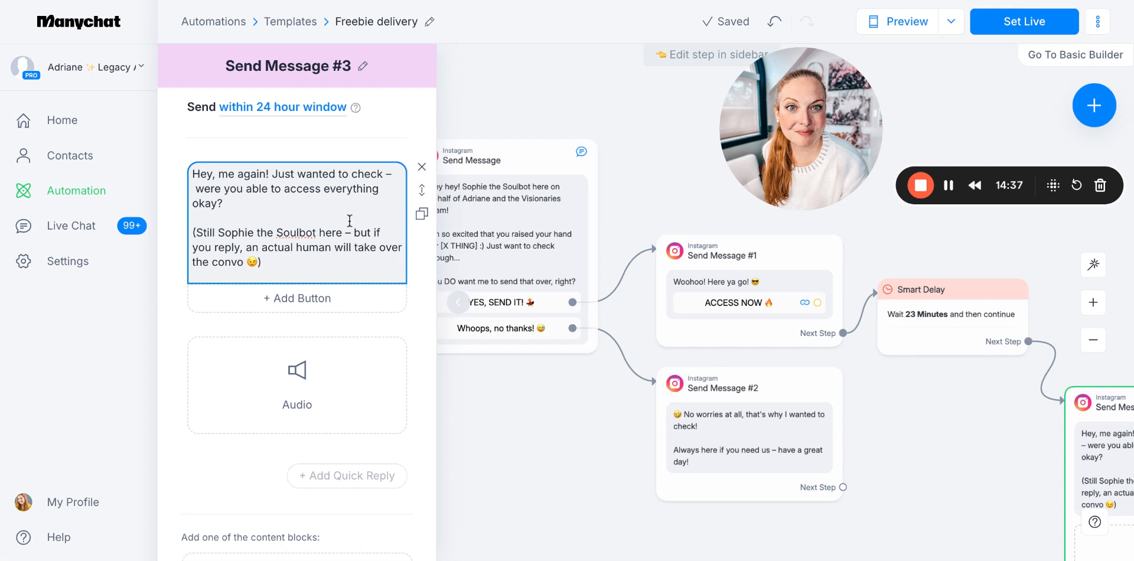
click(598, 246)
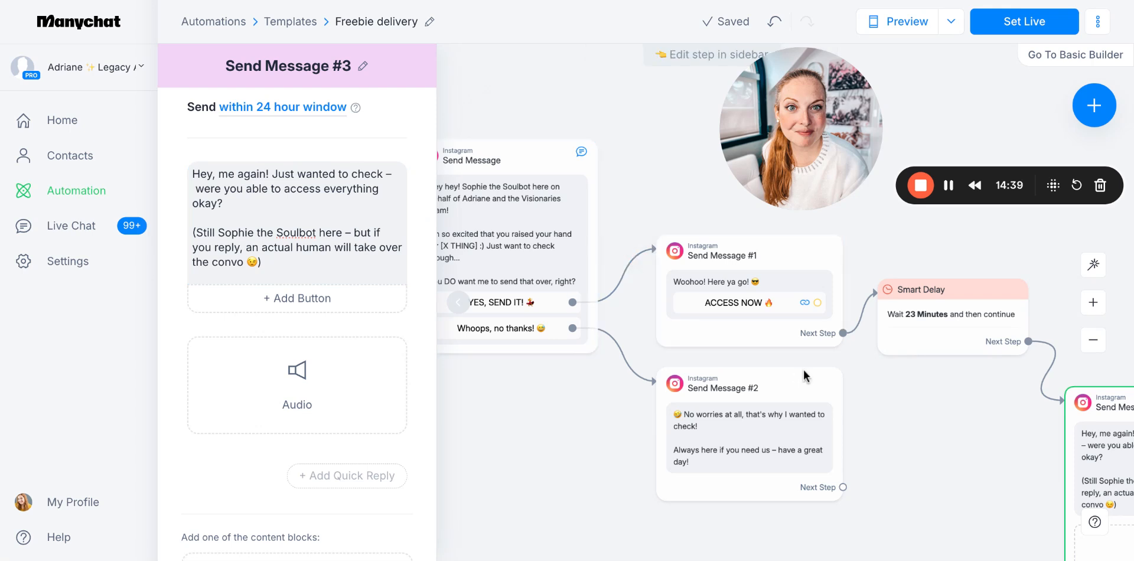